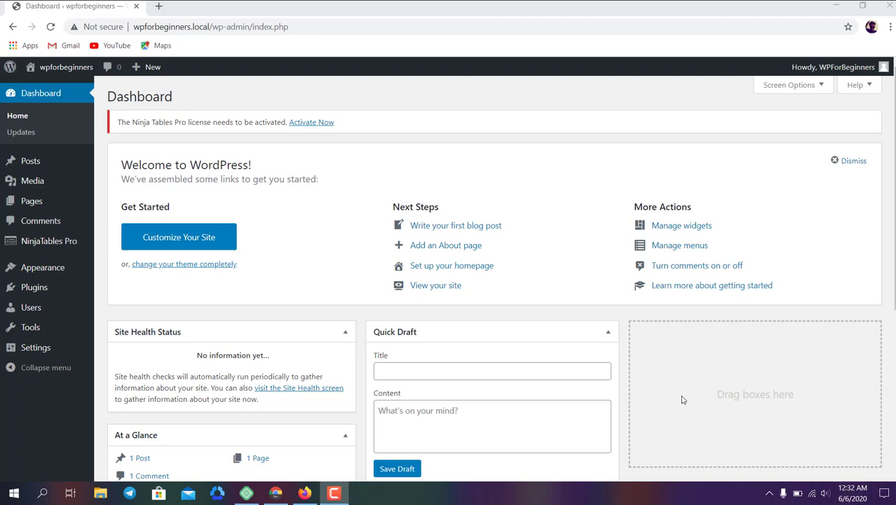
Step: Switch to the WP Tables spreadsheet in Google Sheets to review its data, and return to the WordPress dashboard
left_click(304, 494)
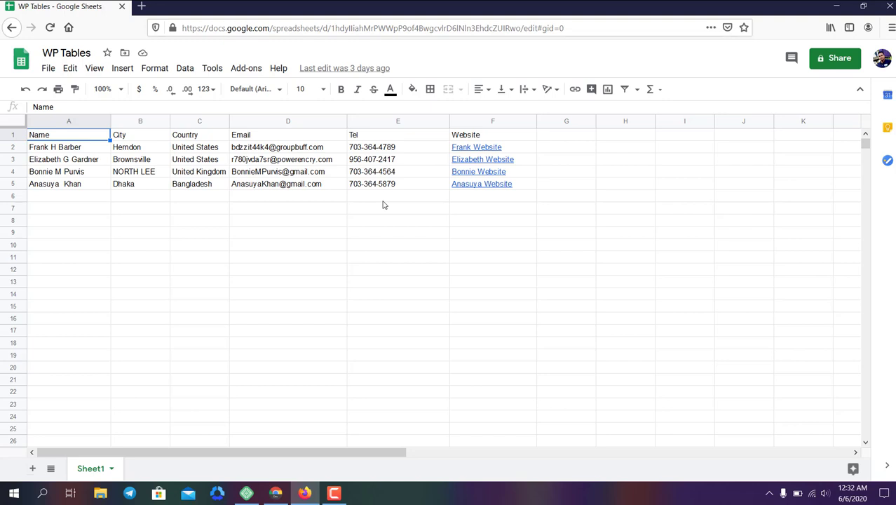
left_click(281, 494)
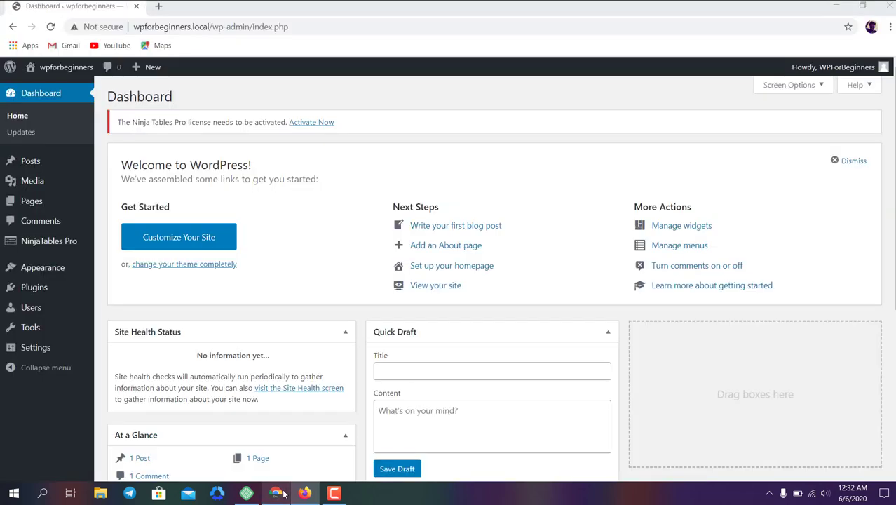
Step: Search for "ninja tables" among the plugins available to add to the WordPress site
mouse_move(38, 287)
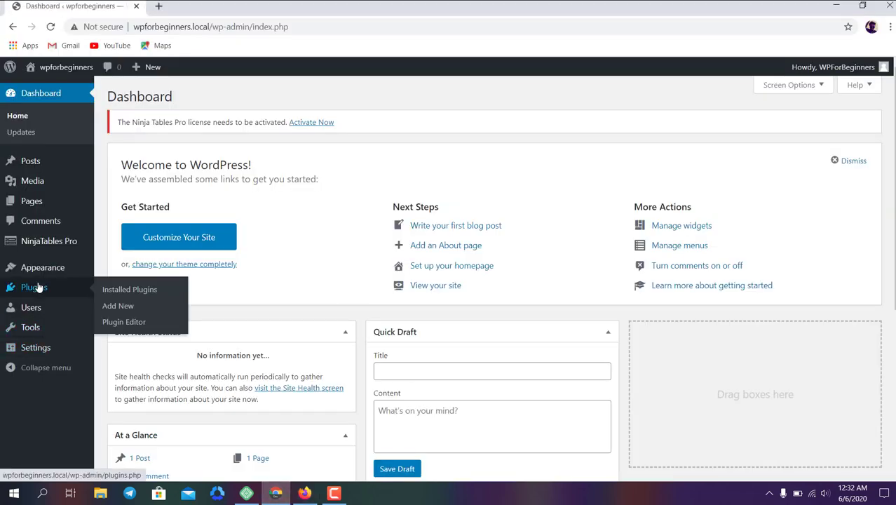
left_click(126, 309)
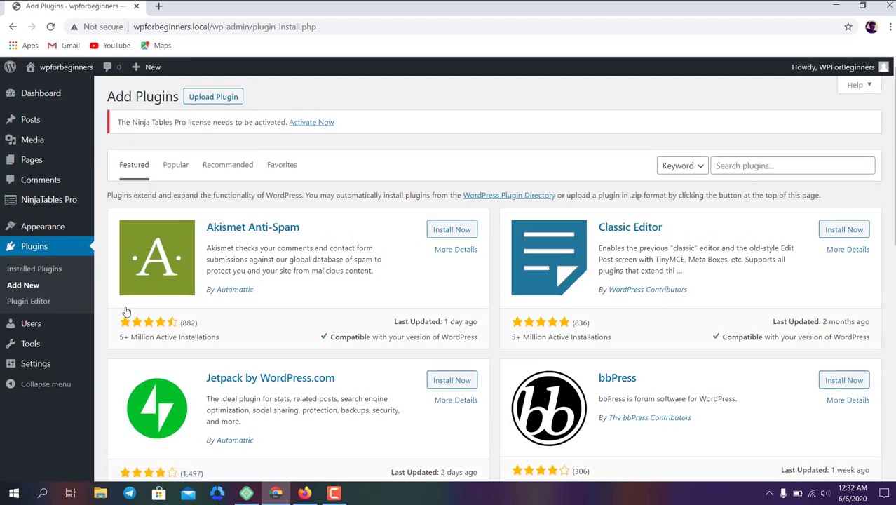
left_click(778, 165)
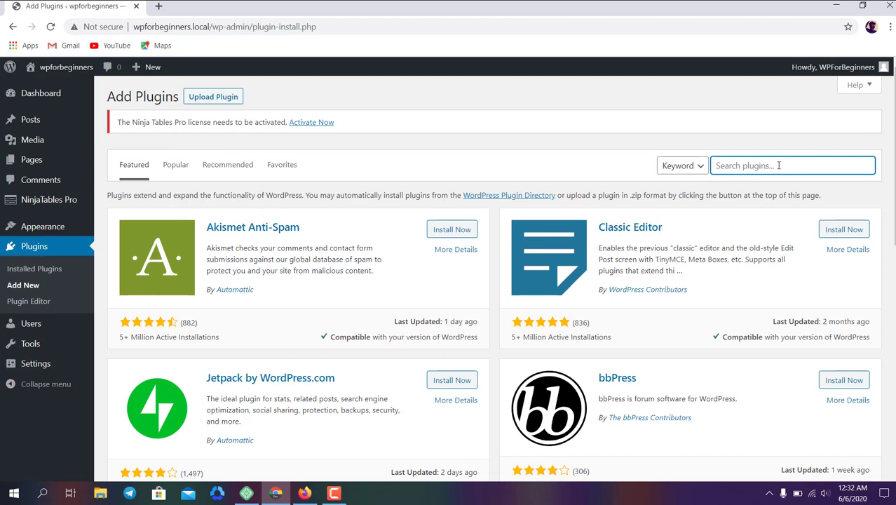
type("ninja tables")
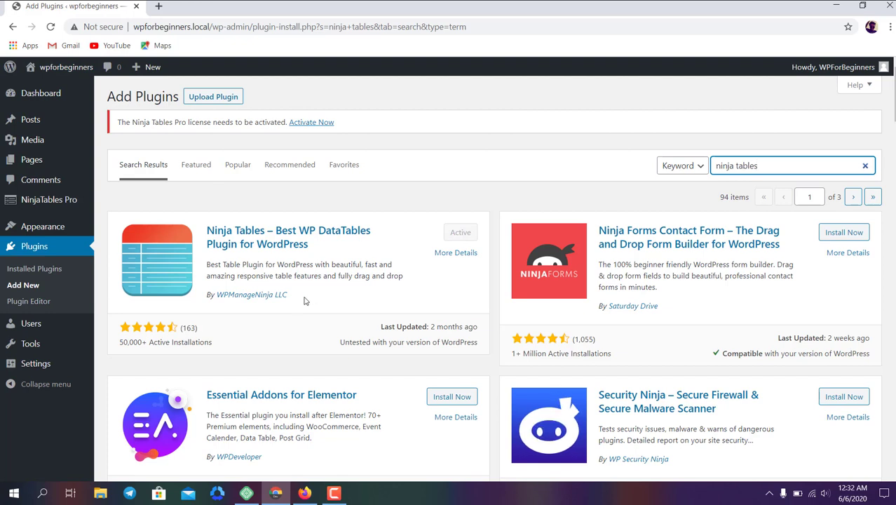
Step: Examine the annual and lifetime license options for Ninja Tables Pro on the plugin author's website, and return to the plugin search
left_click(269, 297)
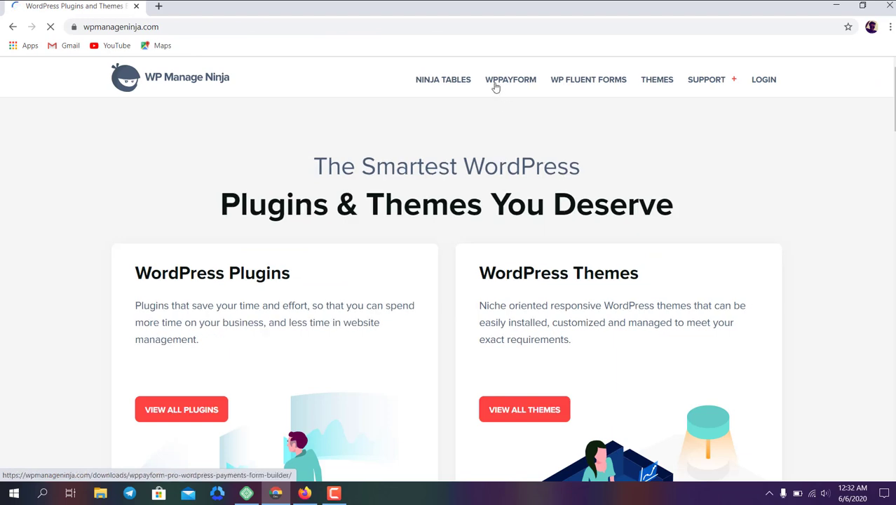
left_click(444, 80)
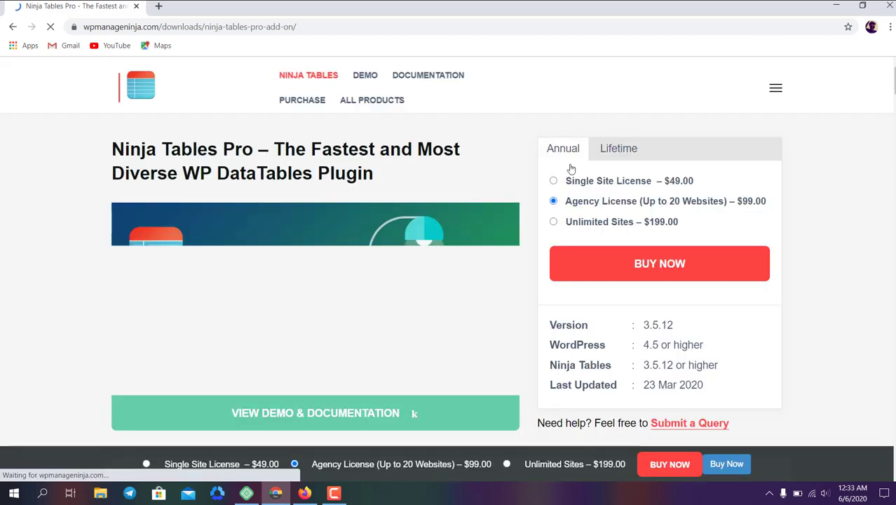
scroll(615, 203, "down", 1)
scroll(616, 204, "up", 1)
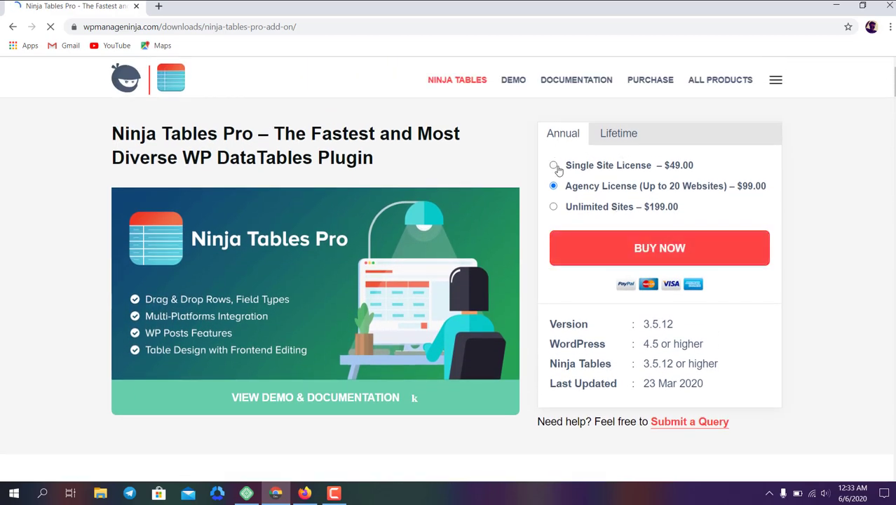
left_click(609, 134)
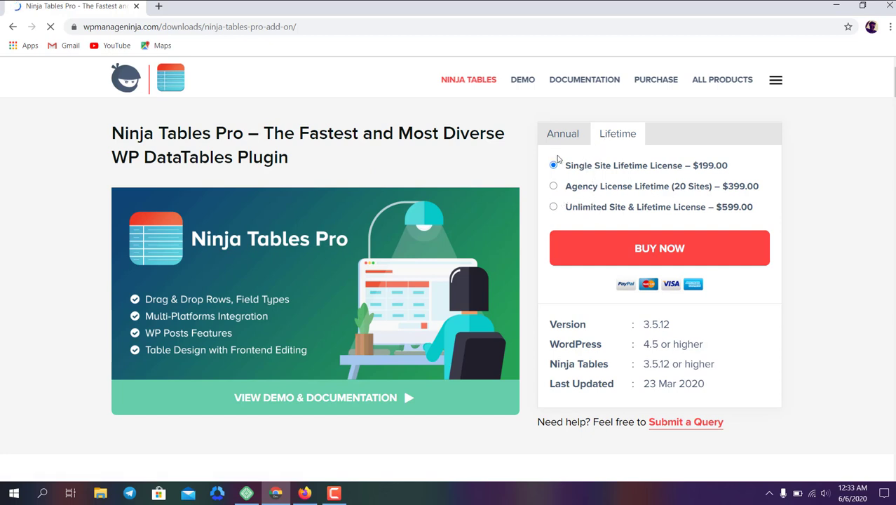
left_click(565, 143)
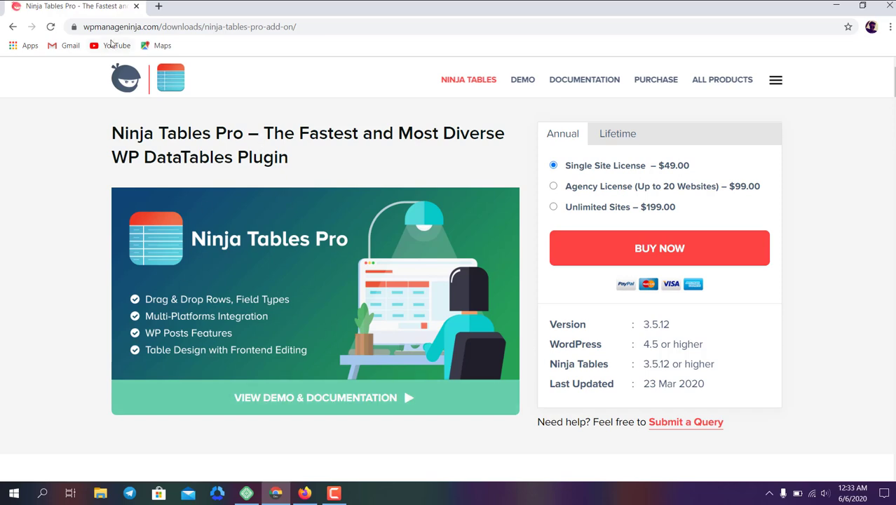
left_click(12, 30)
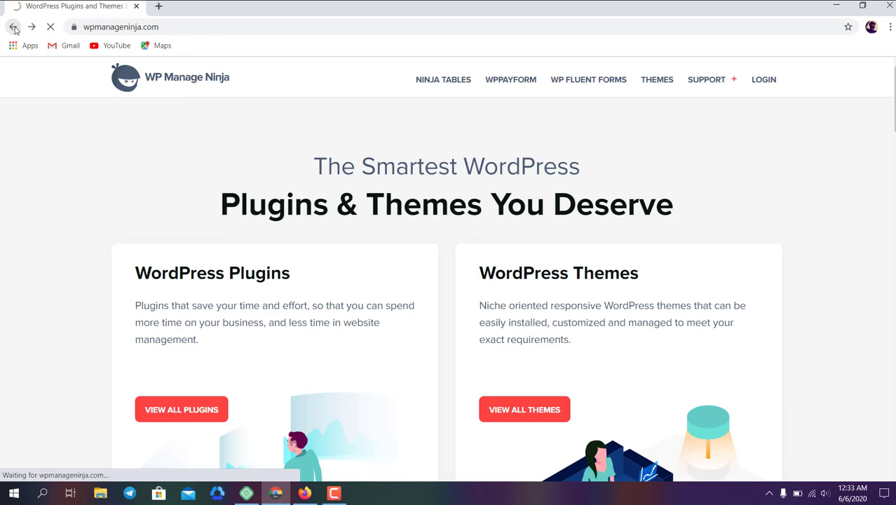
left_click(13, 28)
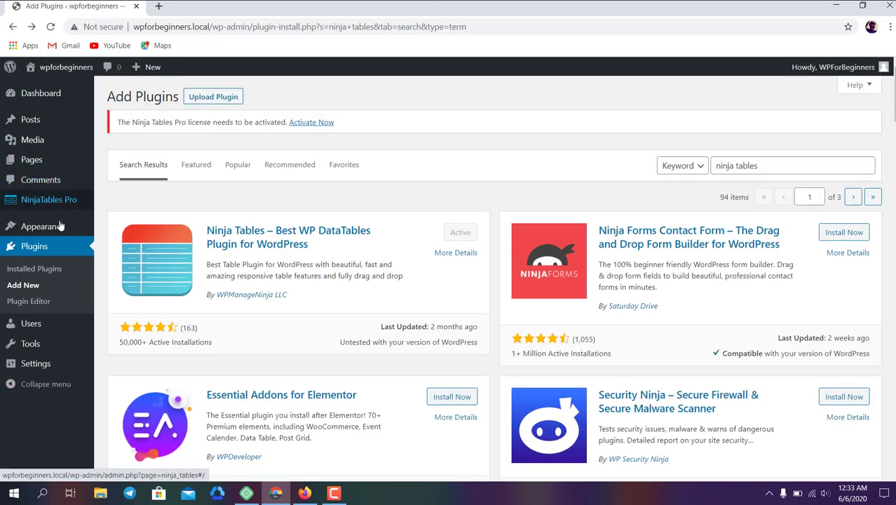
Step: Check the installed plugins list for the Ninja Tables and Ninja Tables Pro entries
left_click(48, 254)
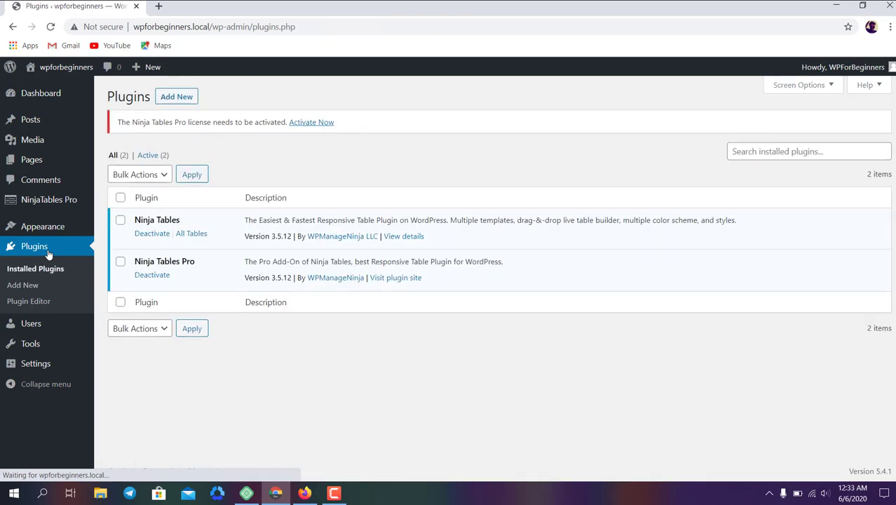
double_click(164, 218)
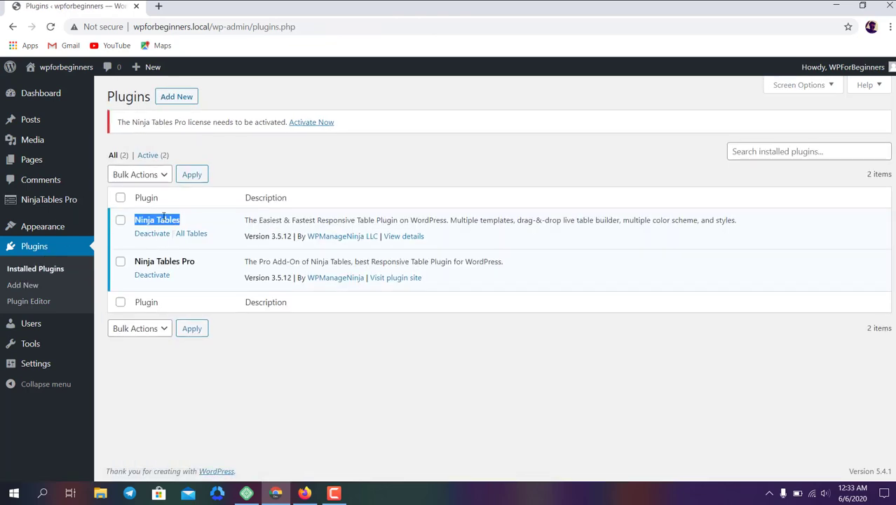
triple_click(187, 261)
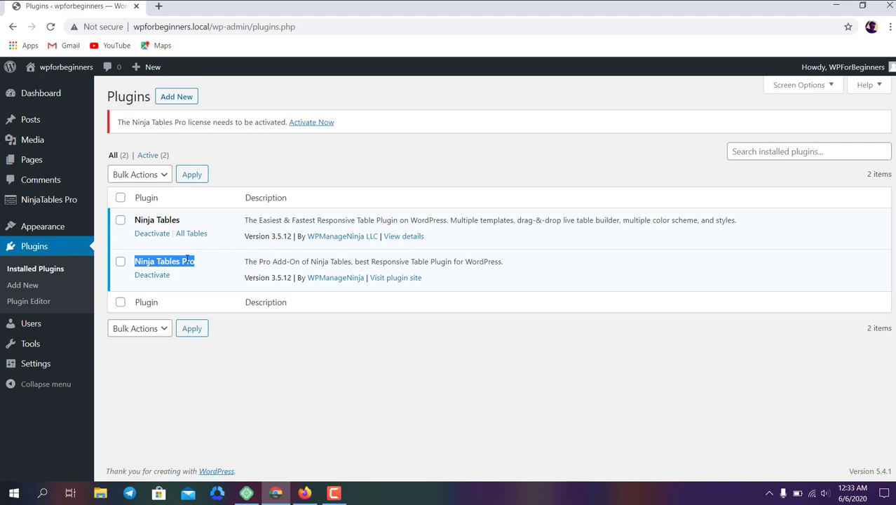
left_click(187, 260)
Step: Start a new table in NinjaTables Pro using the Connect Google Sheets option and title it MyTable
mouse_move(66, 201)
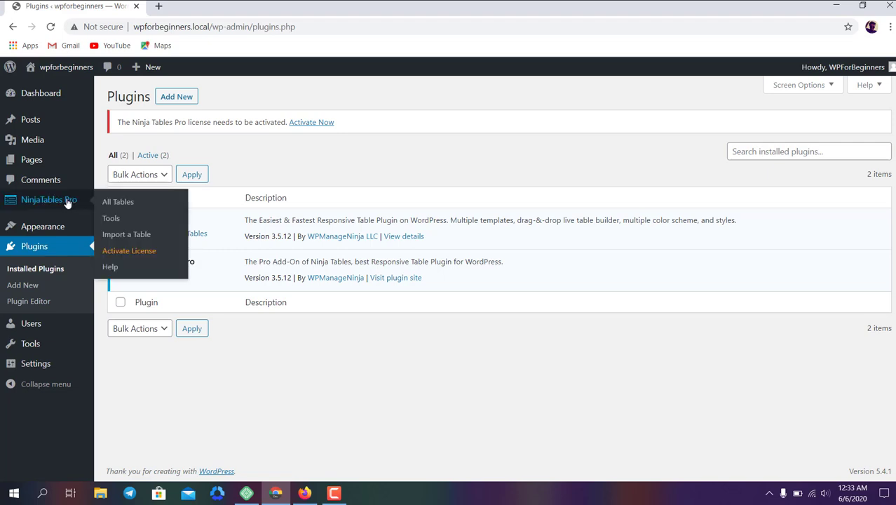
left_click(66, 201)
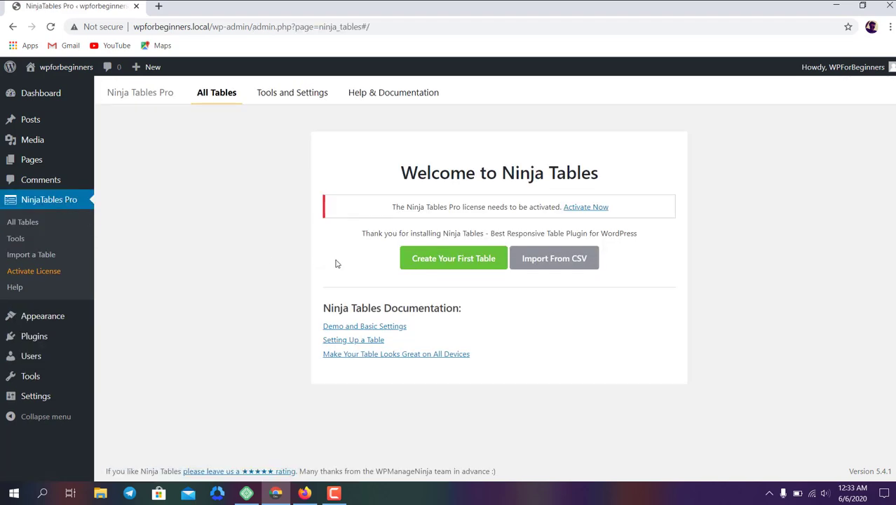
left_click(463, 262)
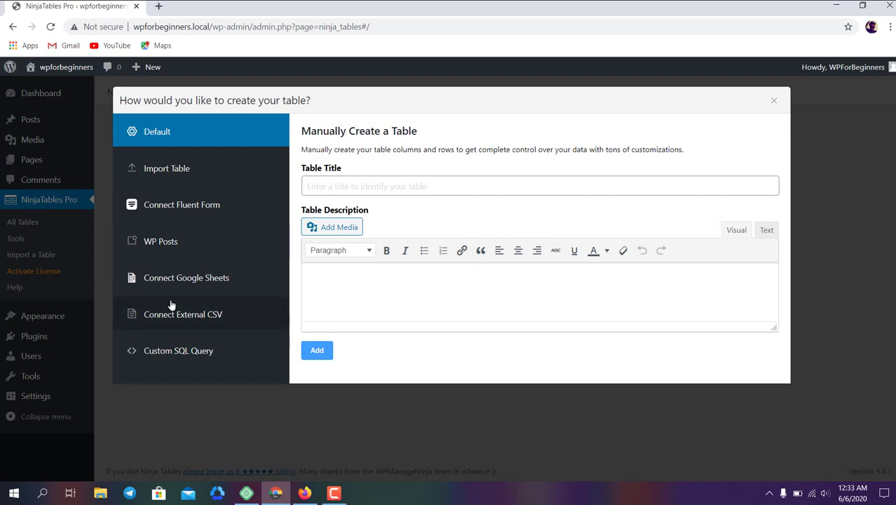
left_click(188, 279)
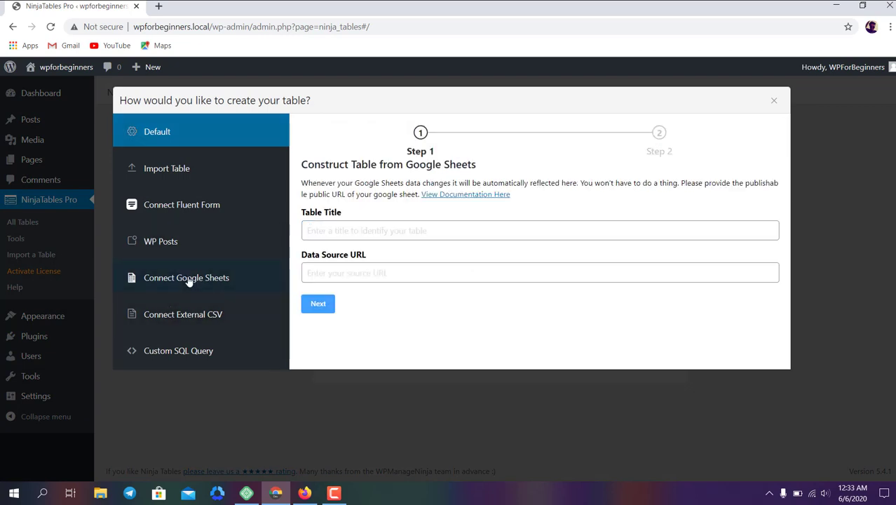
left_click(374, 229)
type("MyTable")
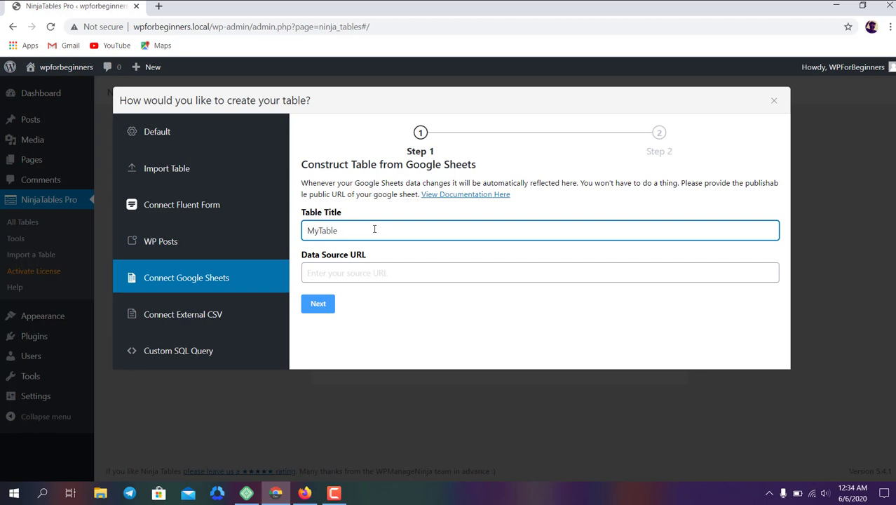
left_click(358, 270)
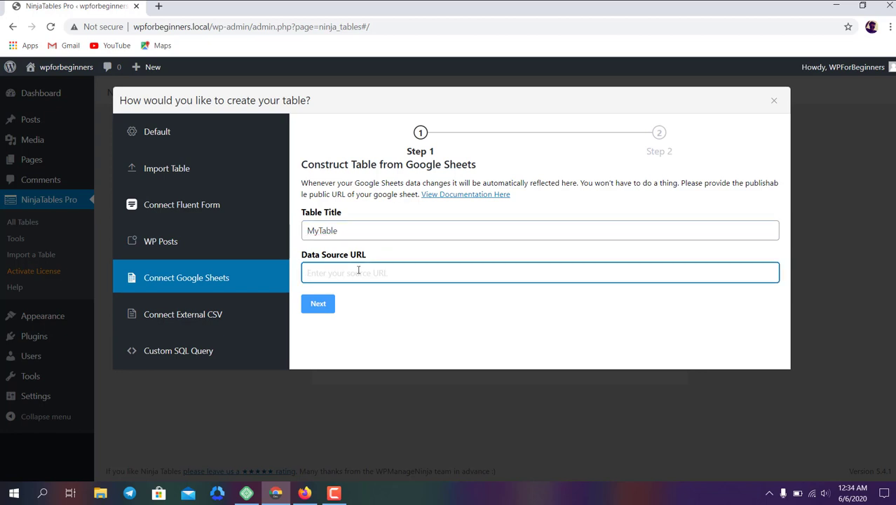
Step: Switch to Google Sheets and publish Sheet1 of the WP Tables spreadsheet to the web as comma-separated values (.csv)
left_click(304, 492)
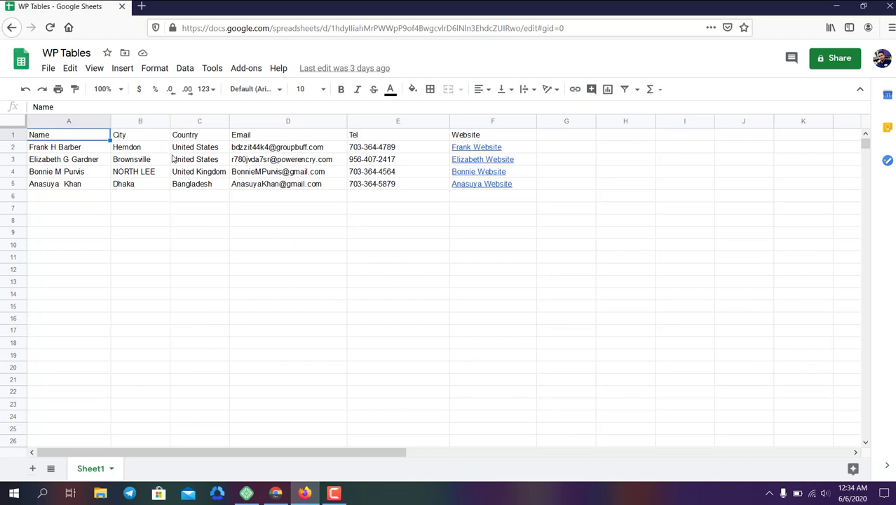
left_click(46, 71)
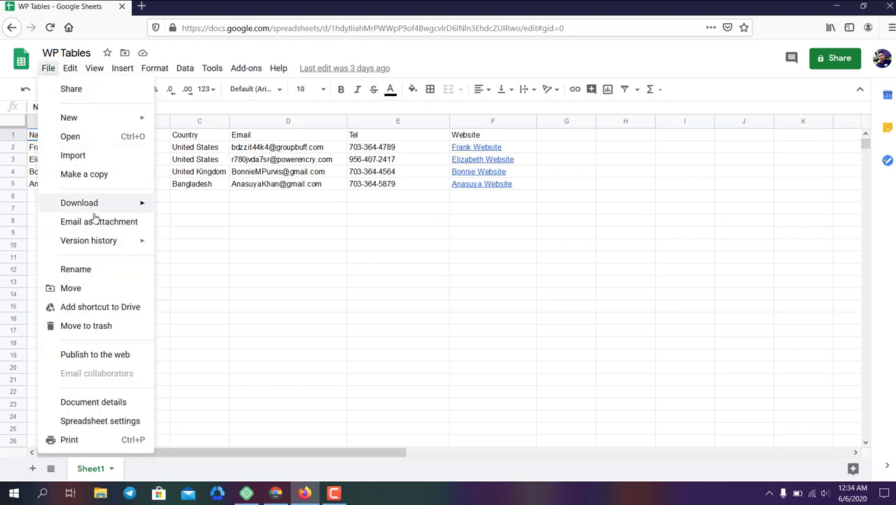
left_click(95, 354)
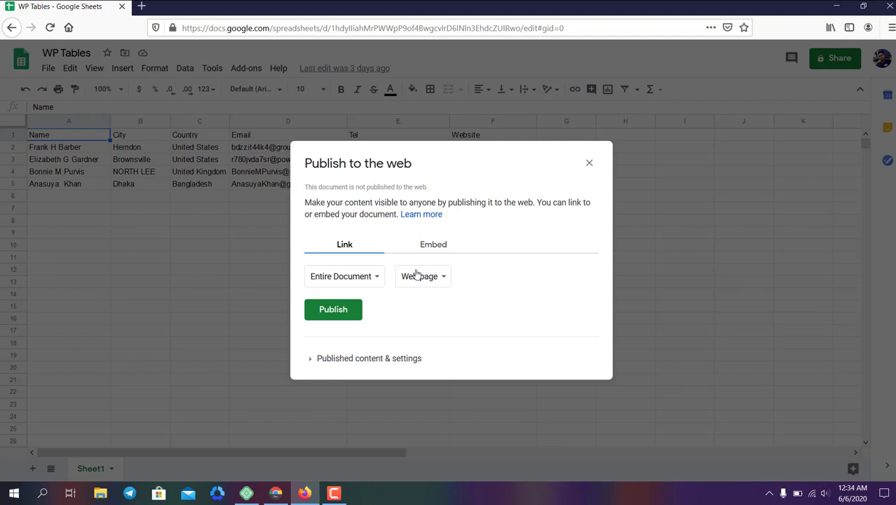
left_click(365, 278)
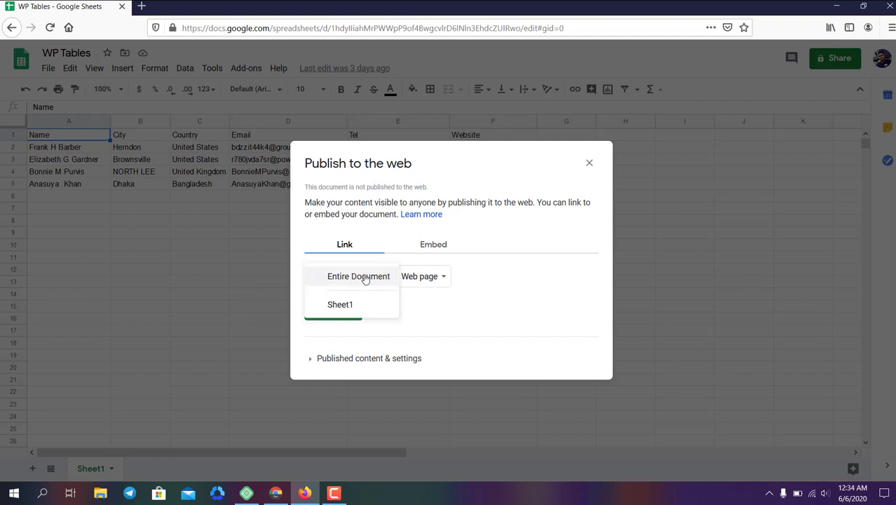
left_click(341, 306)
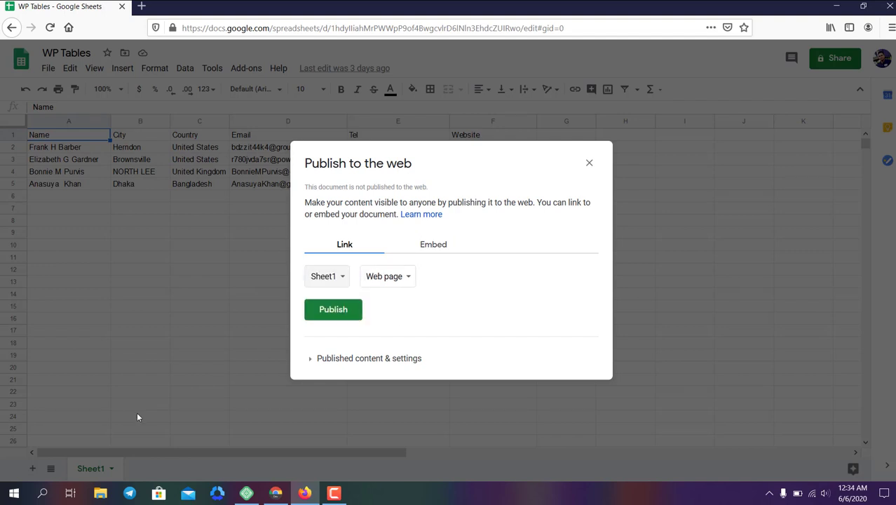
left_click(401, 278)
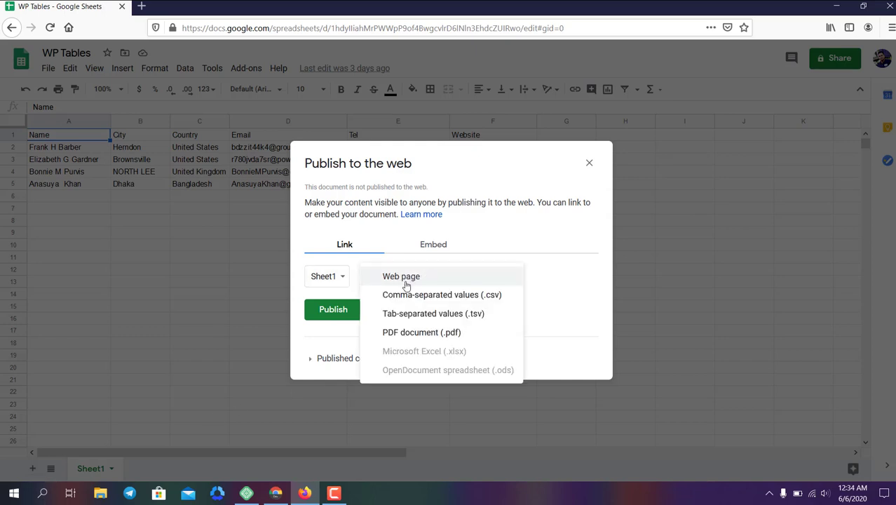
left_click(475, 302)
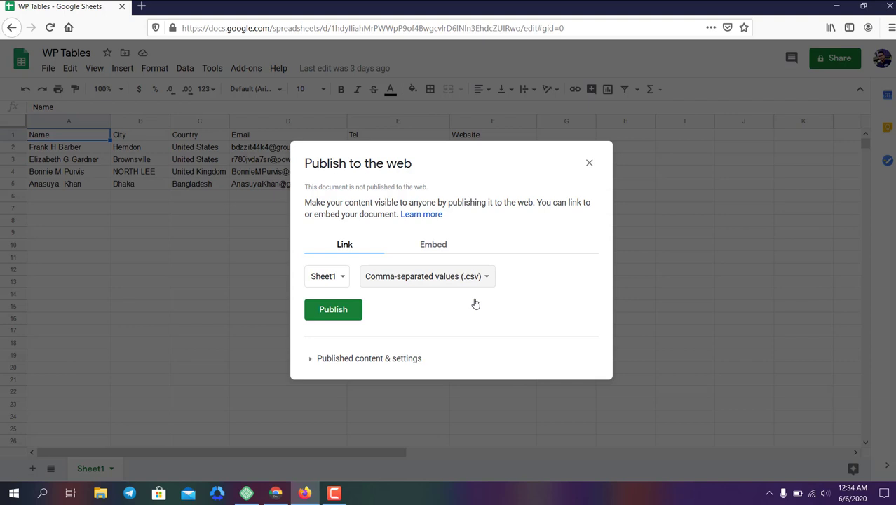
left_click(346, 311)
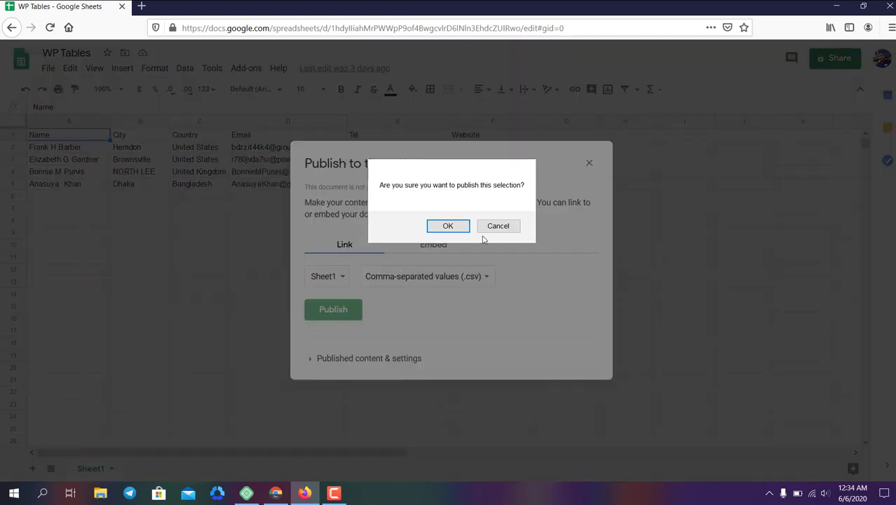
left_click(449, 225)
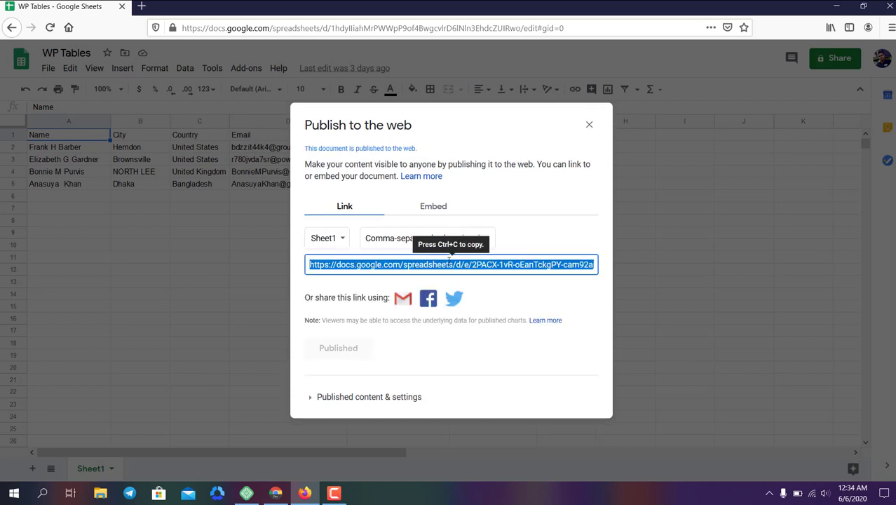
Step: Copy the published sheet link and paste it into WordPress as the Data Source URL for MyTable
right_click(452, 261)
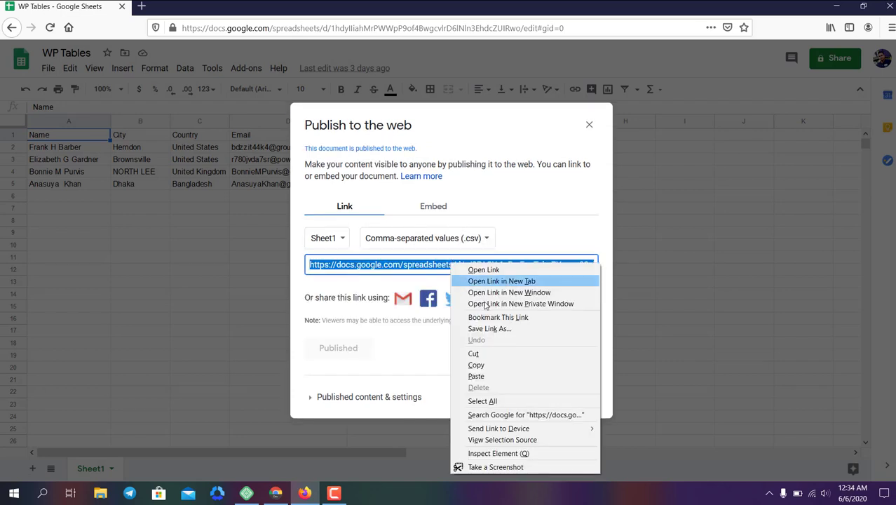
left_click(508, 364)
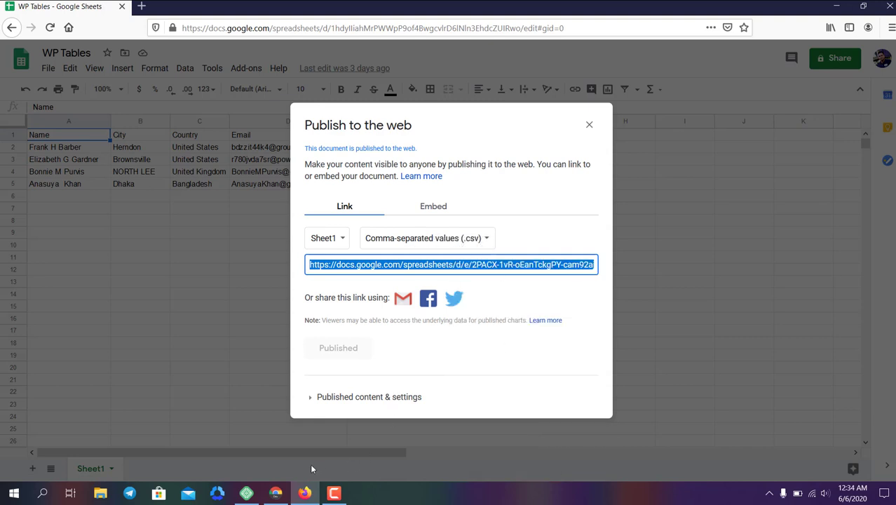
left_click(277, 493)
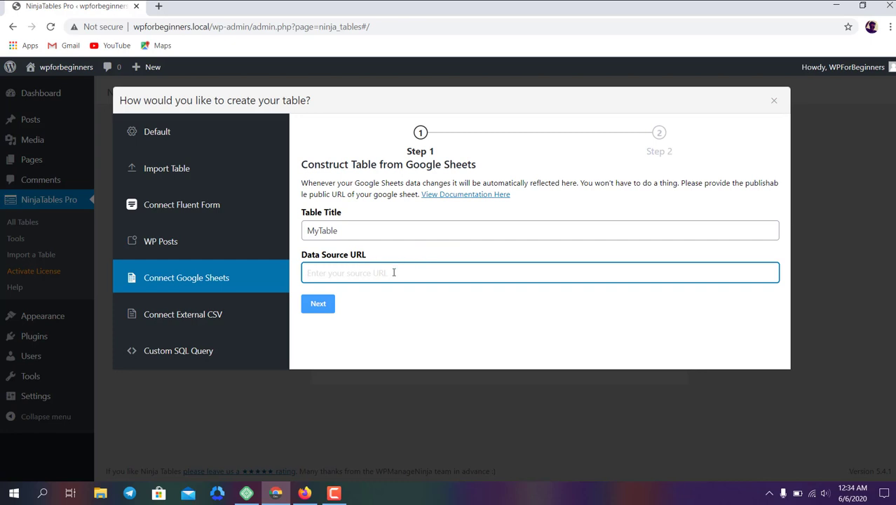
key("ctrl+v")
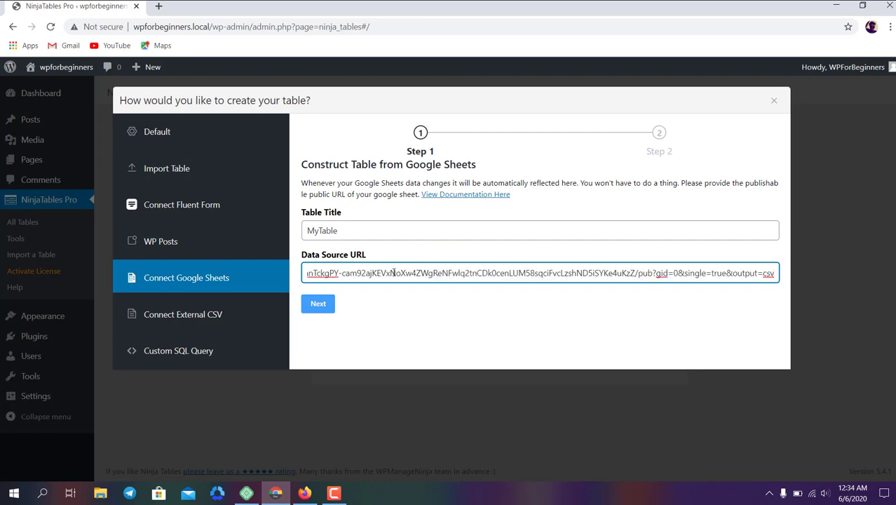
Step: Close the publish dialog in Google Sheets, include all entry fields from Name to Website in MyTable, and save the table
left_click(317, 305)
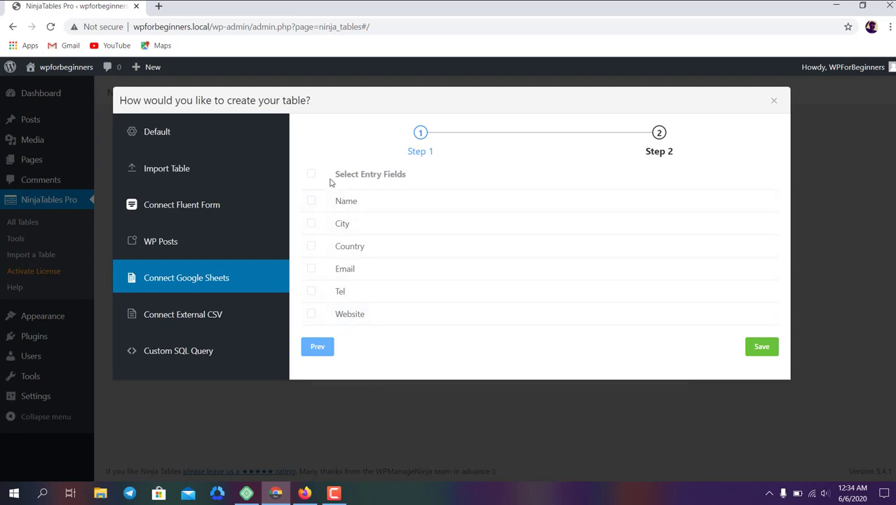
left_click(305, 494)
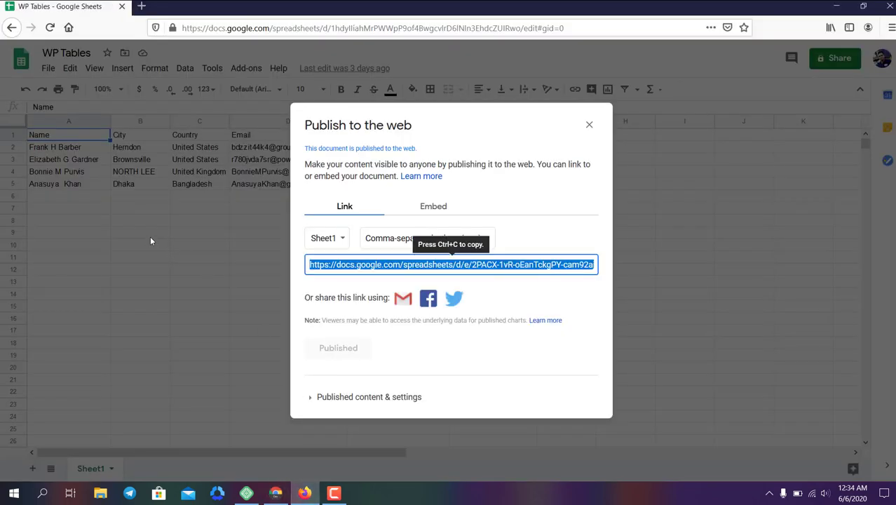
left_click(588, 126)
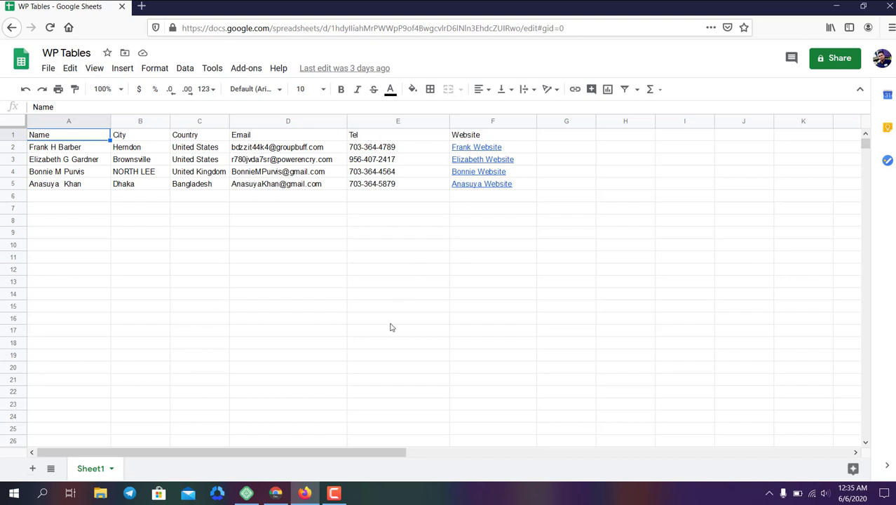
left_click(277, 496)
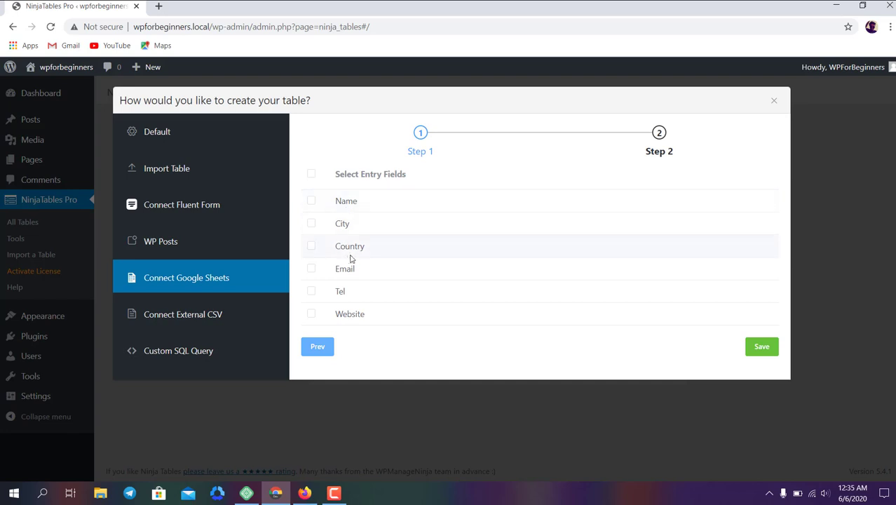
left_click(312, 201)
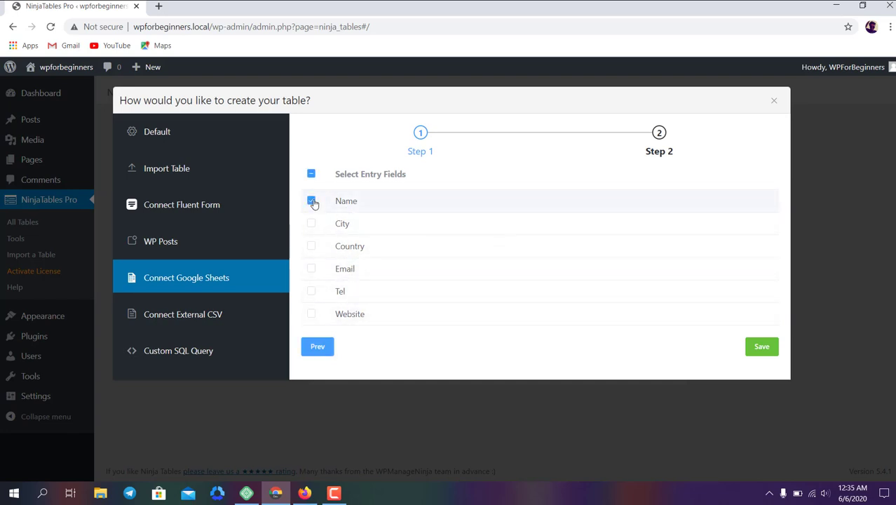
left_click(312, 174)
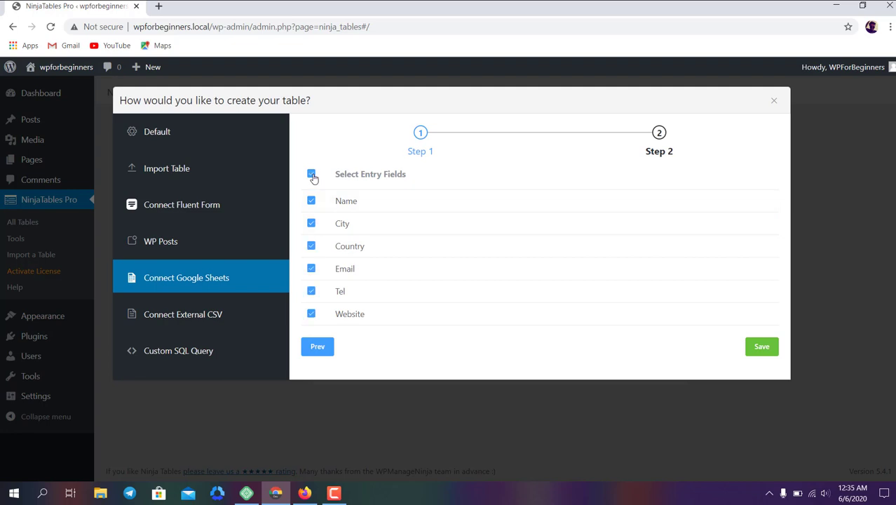
left_click(762, 345)
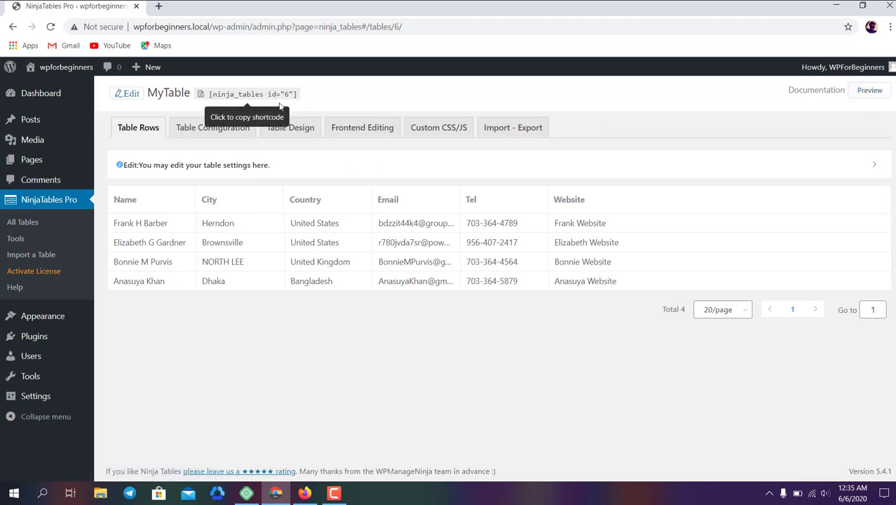
Step: Preview MyTable, test its search with "united", and clear the search
left_click(866, 94)
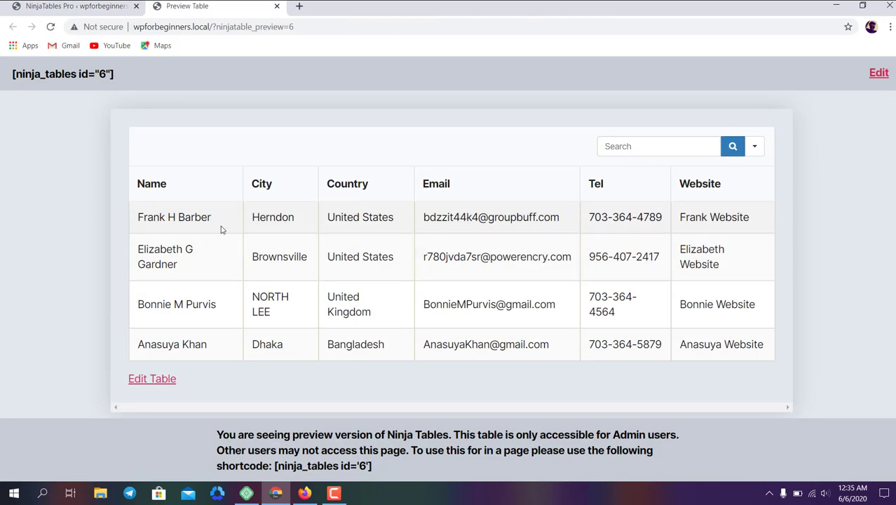
left_click_drag(134, 216, 765, 342)
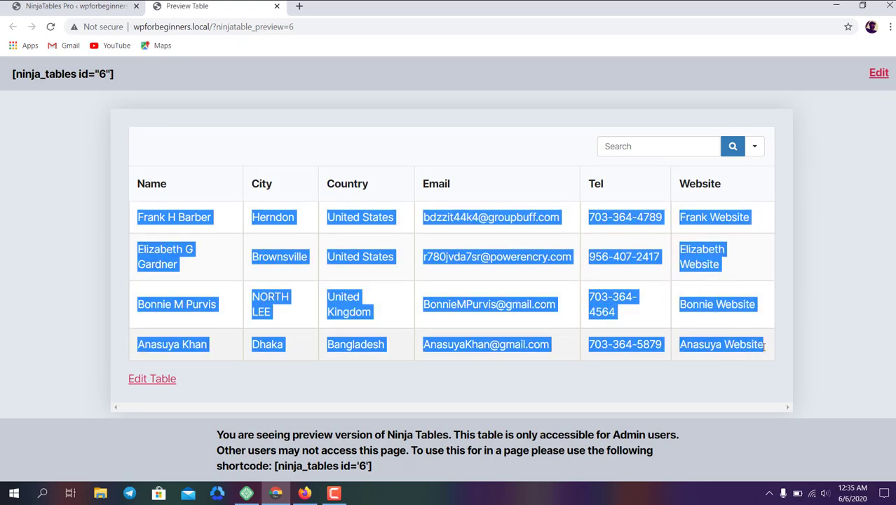
left_click(764, 346)
left_click(639, 148)
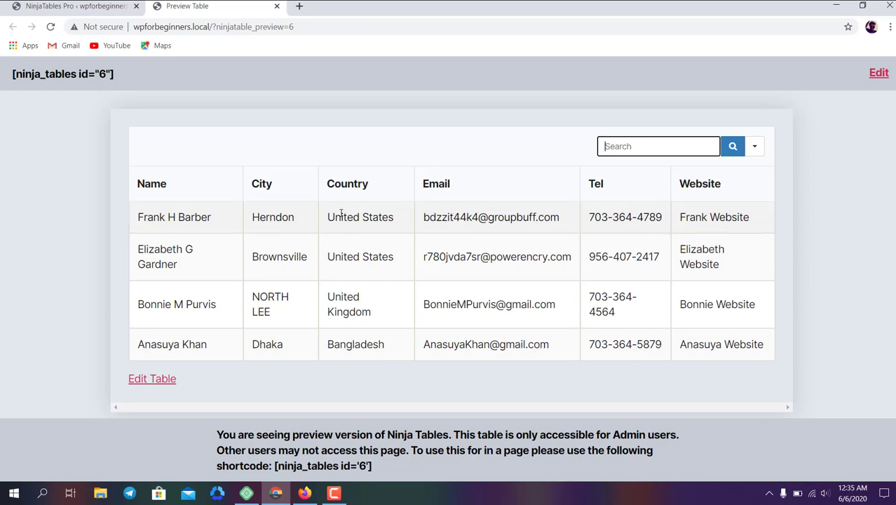
type("united")
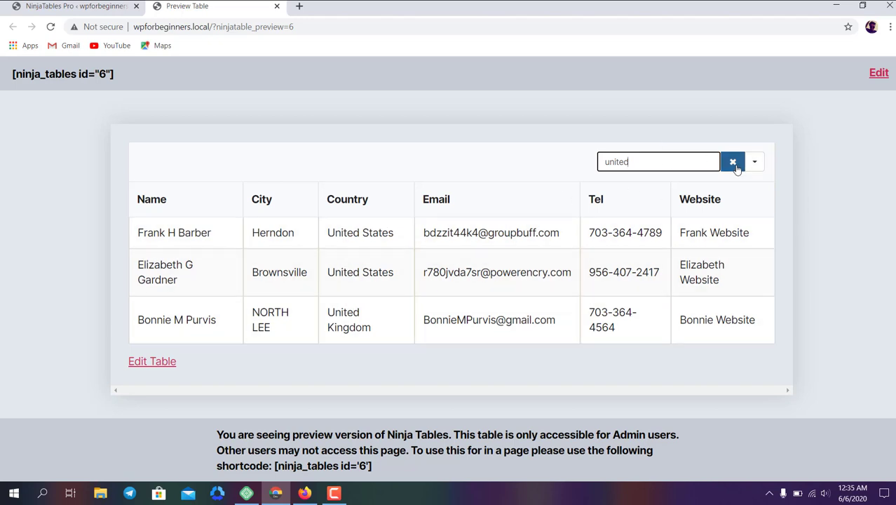
left_click(735, 167)
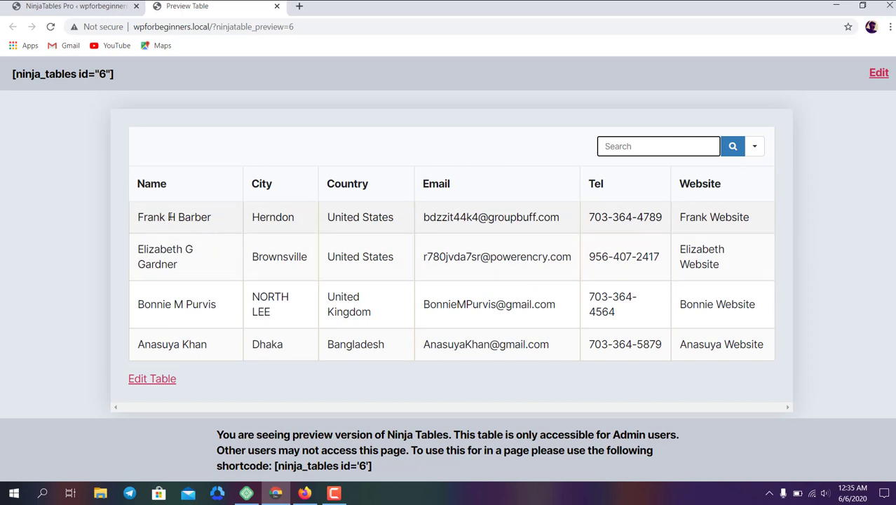
Step: Compare the hyperlink in Google Sheets cell F2 with the first row's Website entry in the MyTable preview
left_click(305, 494)
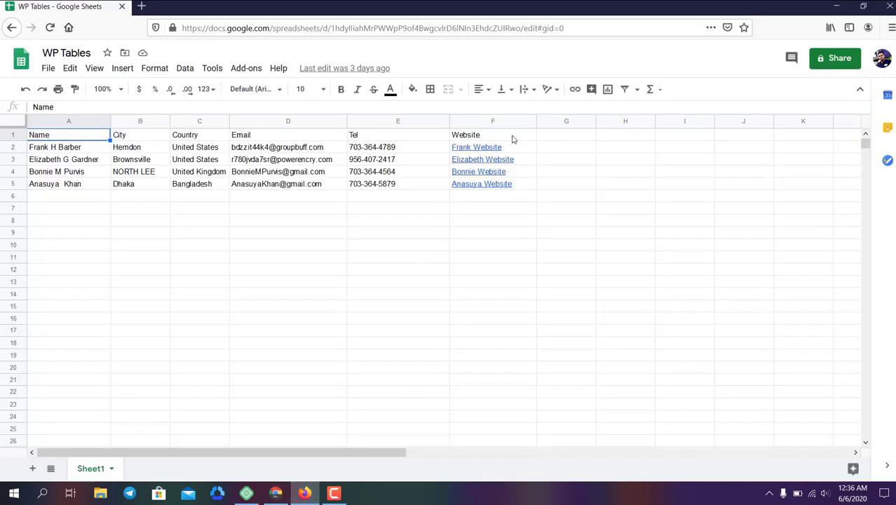
left_click(494, 147)
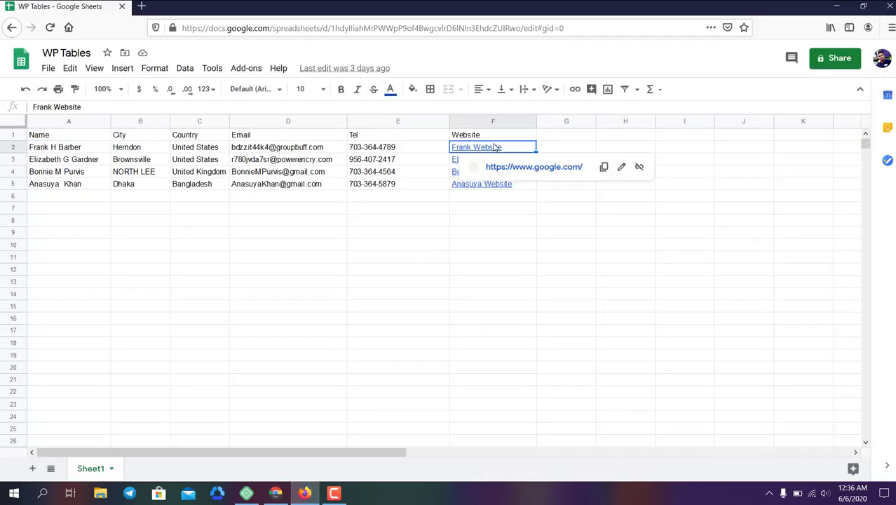
left_click(274, 492)
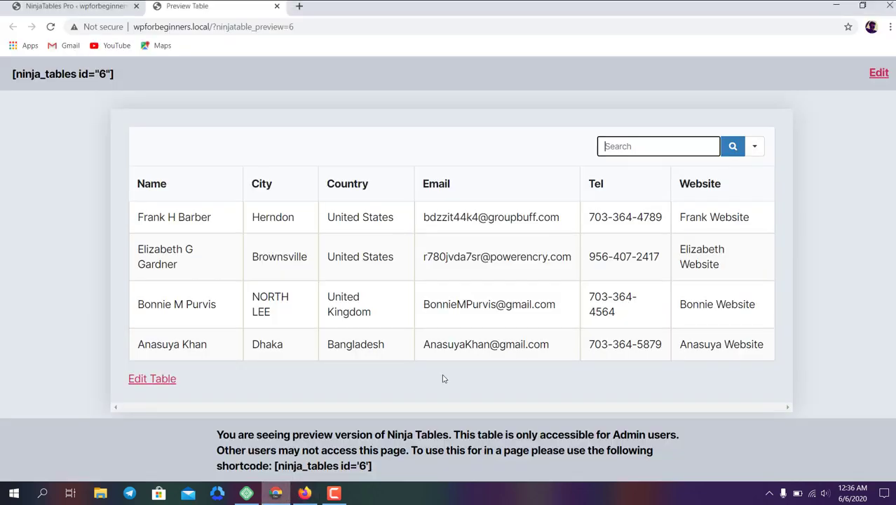
triple_click(719, 219)
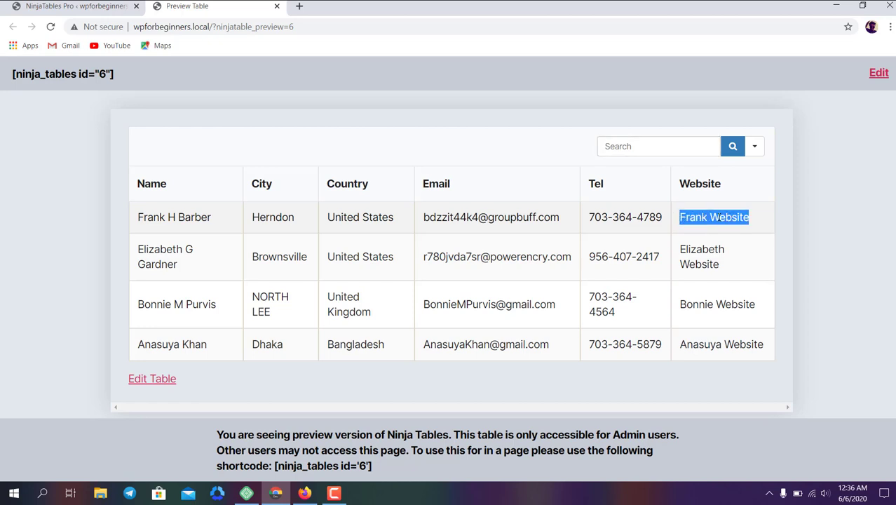
left_click(719, 218)
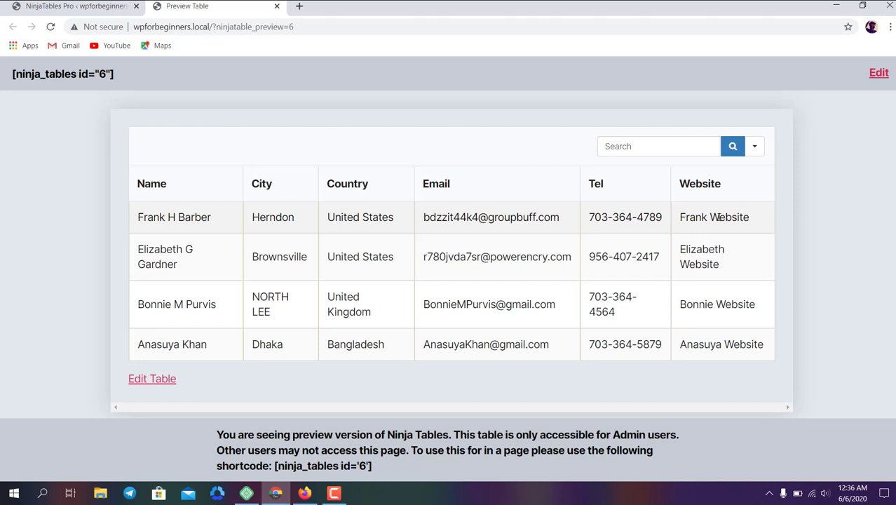
triple_click(719, 218)
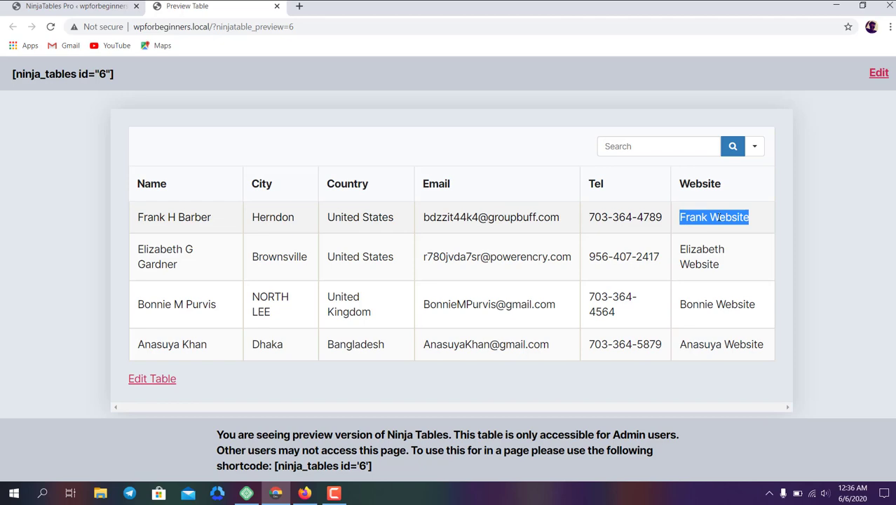
left_click(719, 218)
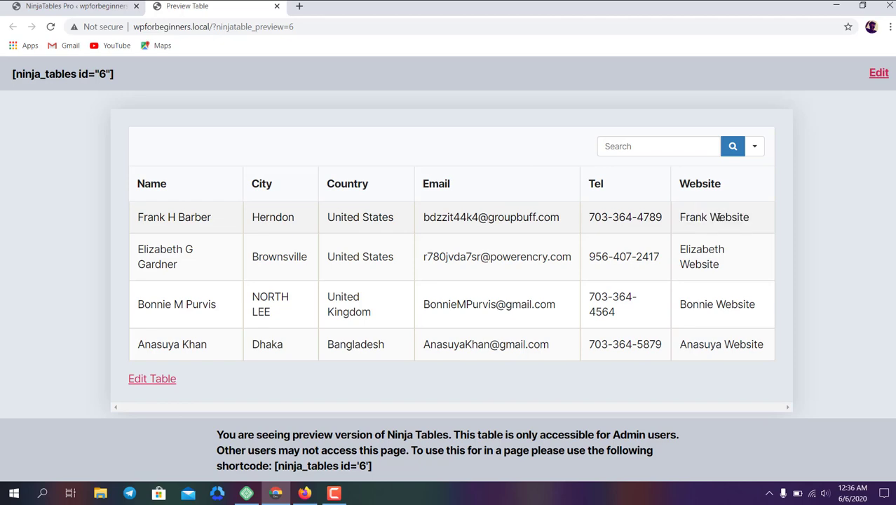
Step: Switch to Google Sheets and add a column header named URL in cell G1
left_click(308, 494)
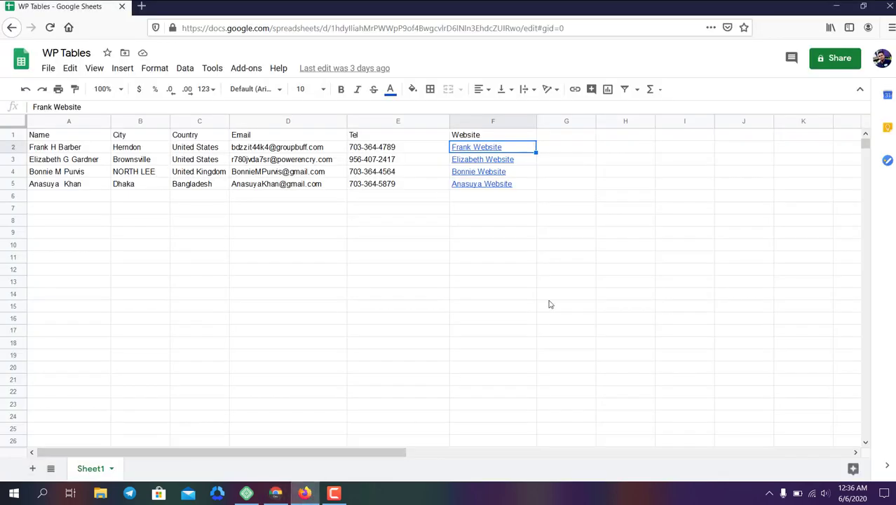
left_click(569, 135)
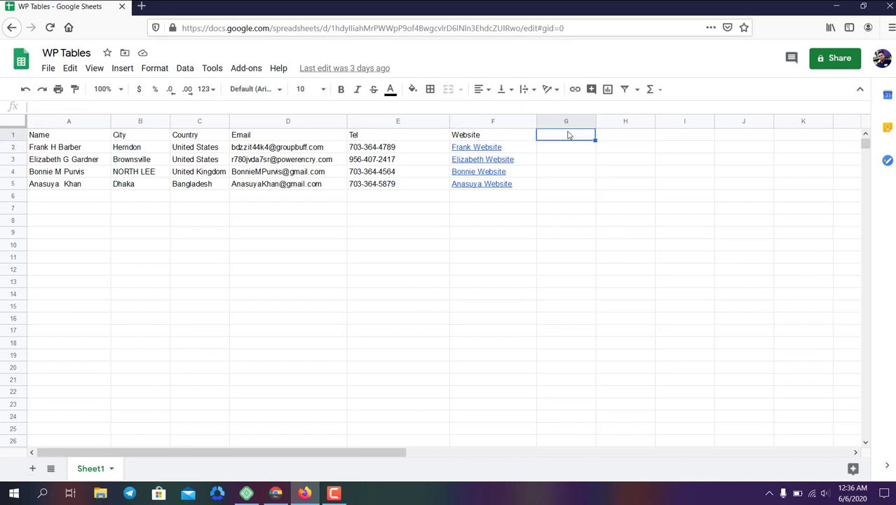
double_click(569, 136)
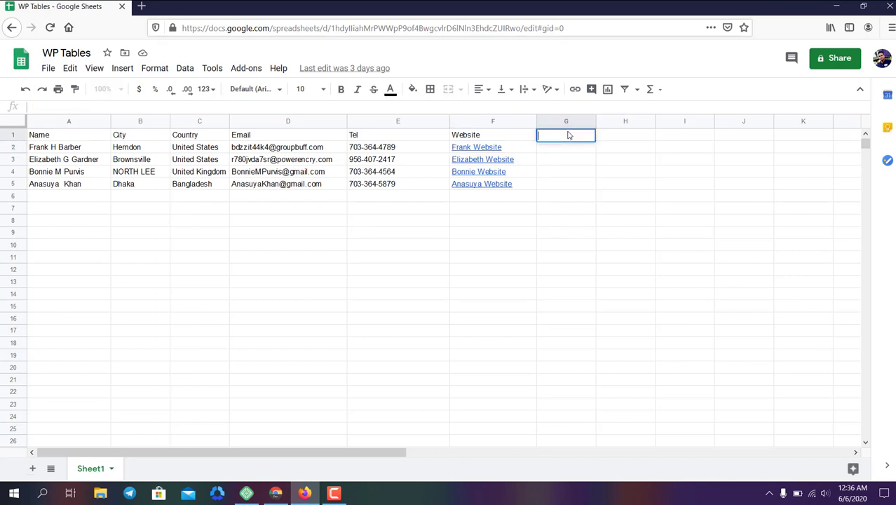
type("URL")
left_click(488, 148)
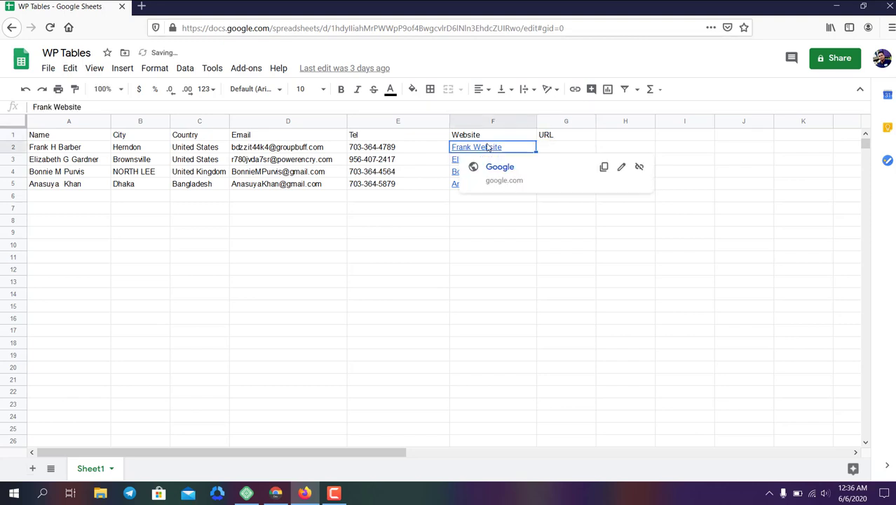
left_click(604, 167)
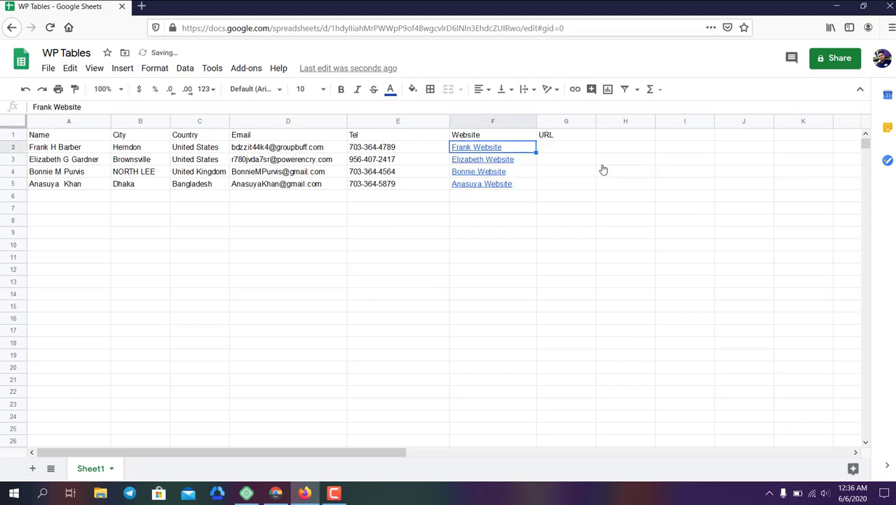
left_click(568, 151)
double_click(568, 151)
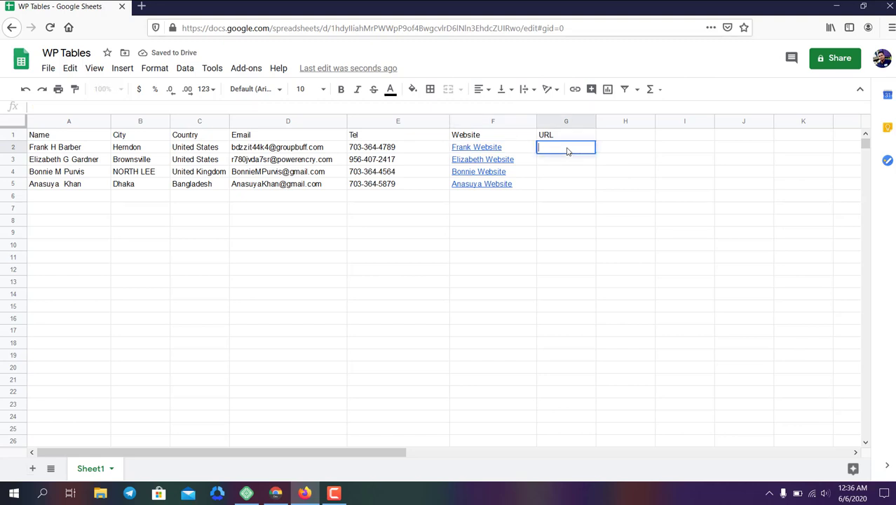
type("https://www.google.com/")
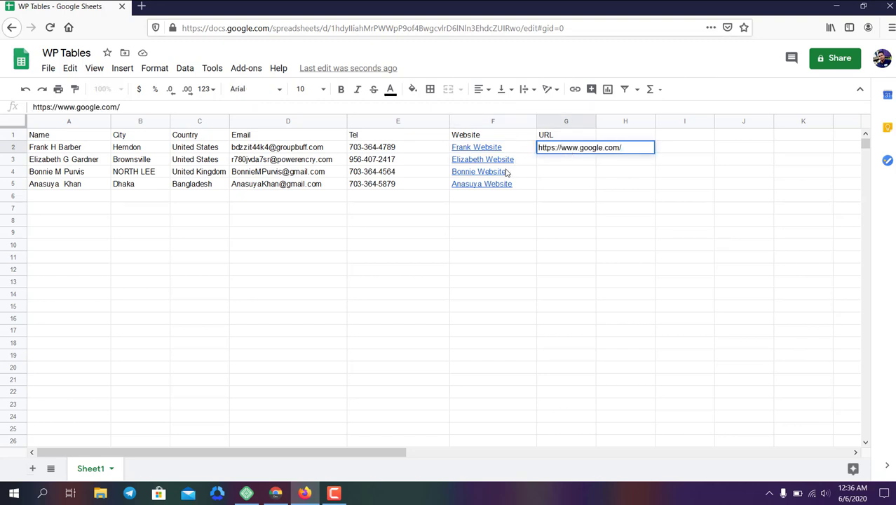
Step: Copy the hyperlink address from cell F3 and try to place it in cell G3 of the URL column
left_click(505, 165)
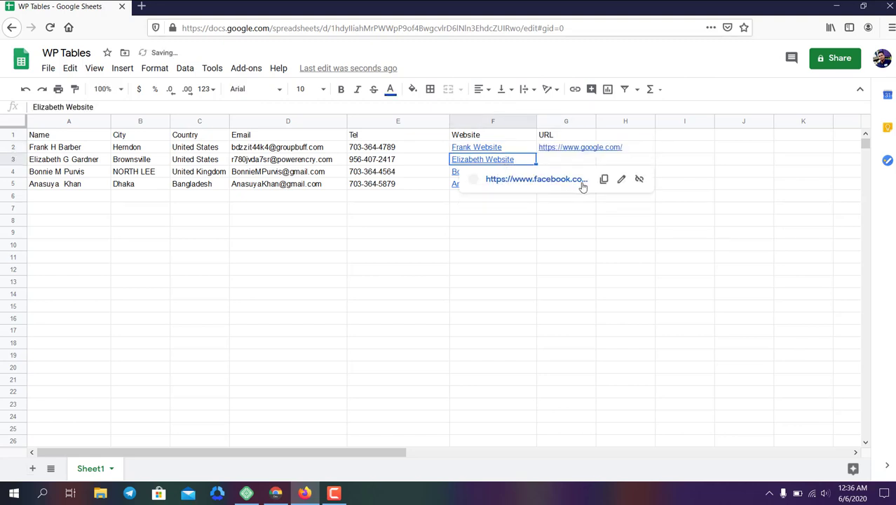
left_click(603, 179)
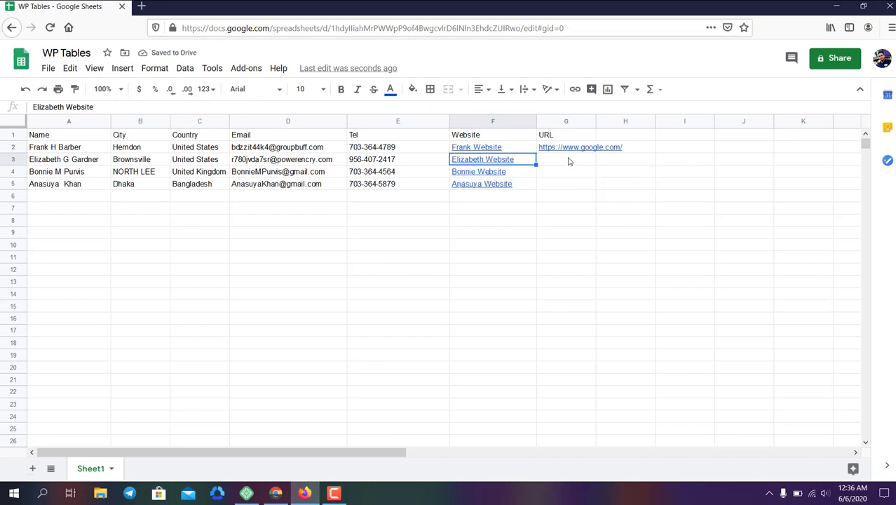
left_click(569, 161)
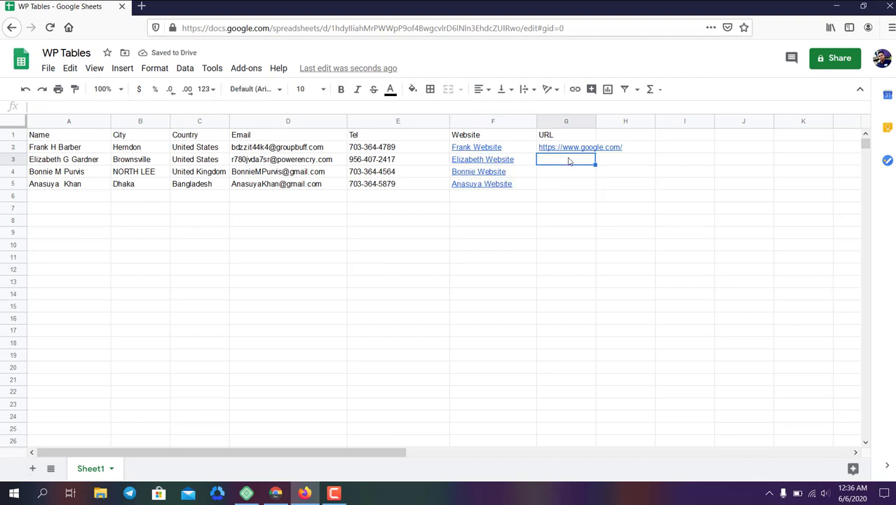
key("Home")
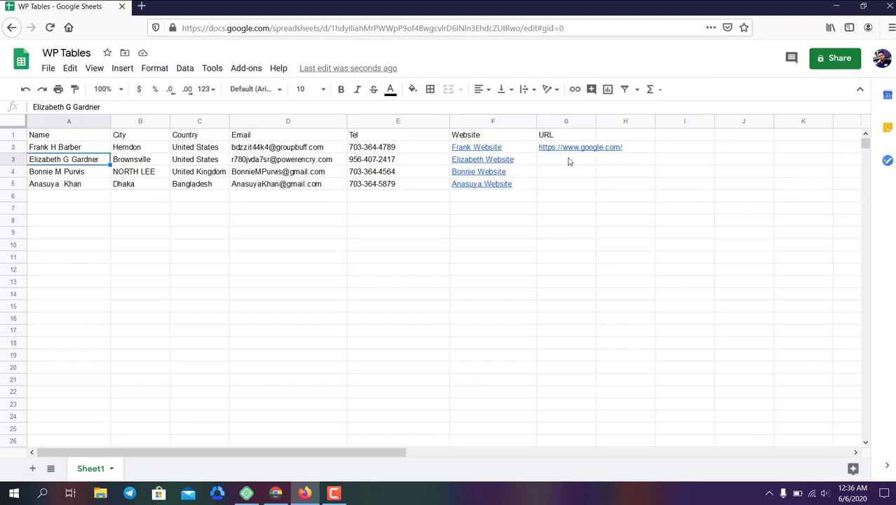
left_click(335, 494)
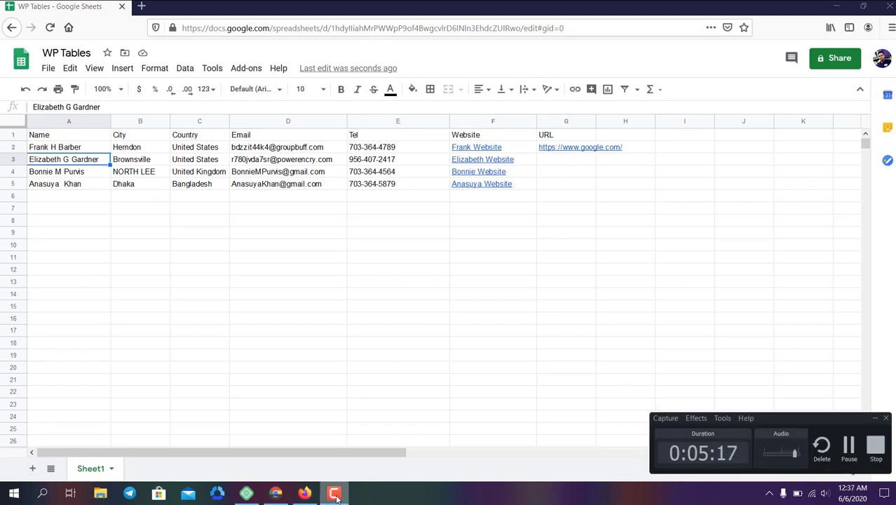
left_click(848, 444)
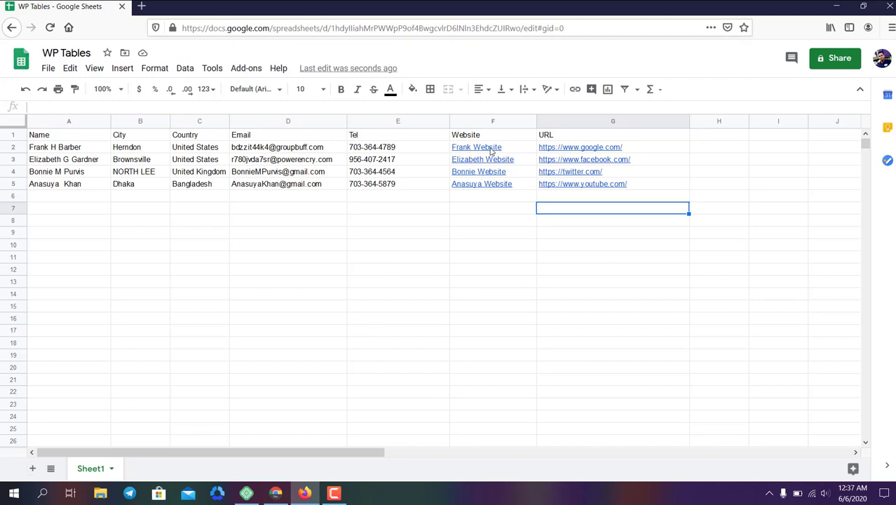
Step: Check the link in cell G2, and switch to the MyTable editing page in WordPress
mouse_move(491, 152)
left_click(595, 148)
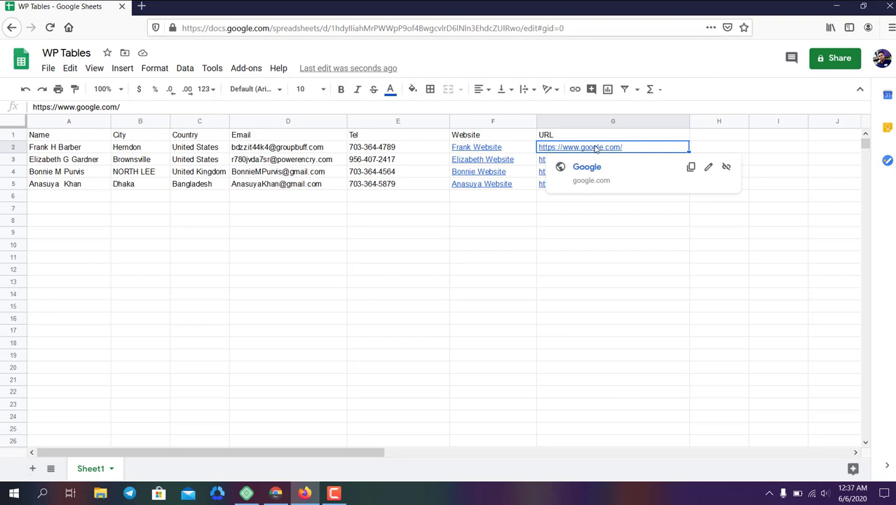
left_click(278, 494)
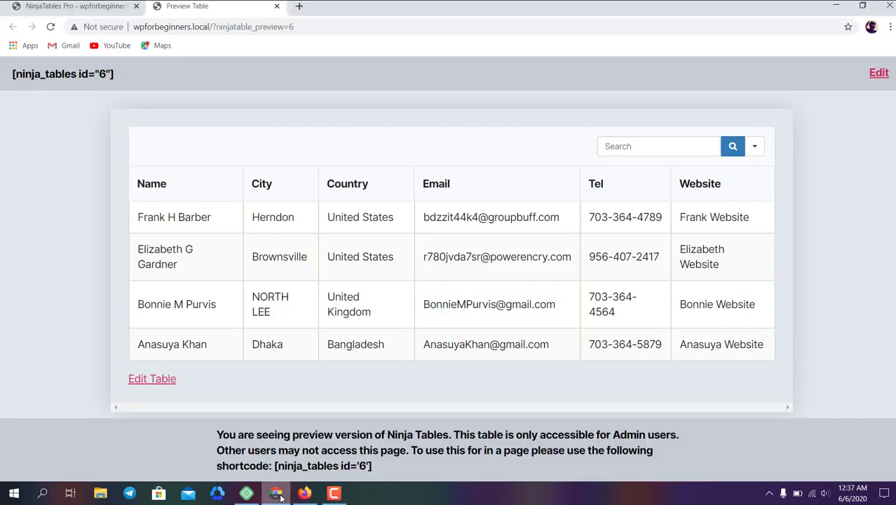
left_click(77, 6)
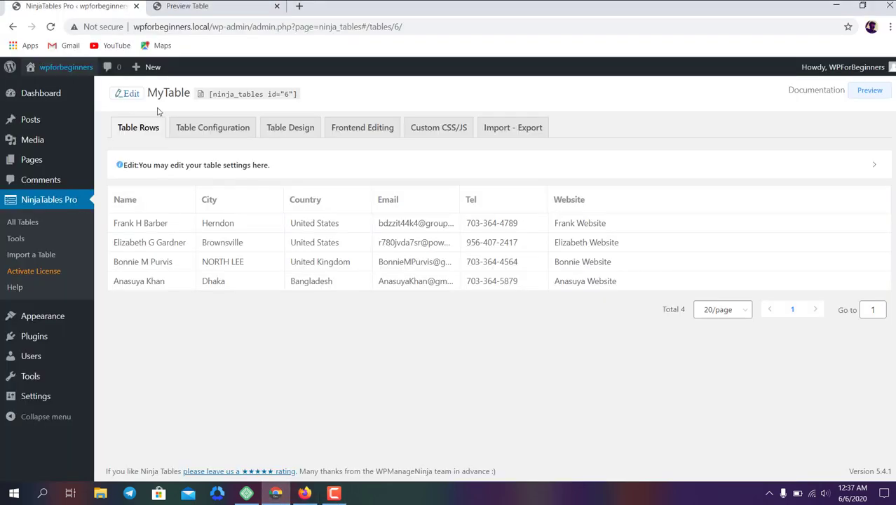
Step: Open the data source settings of MyTable and update them with all six entry fields kept
left_click(184, 169)
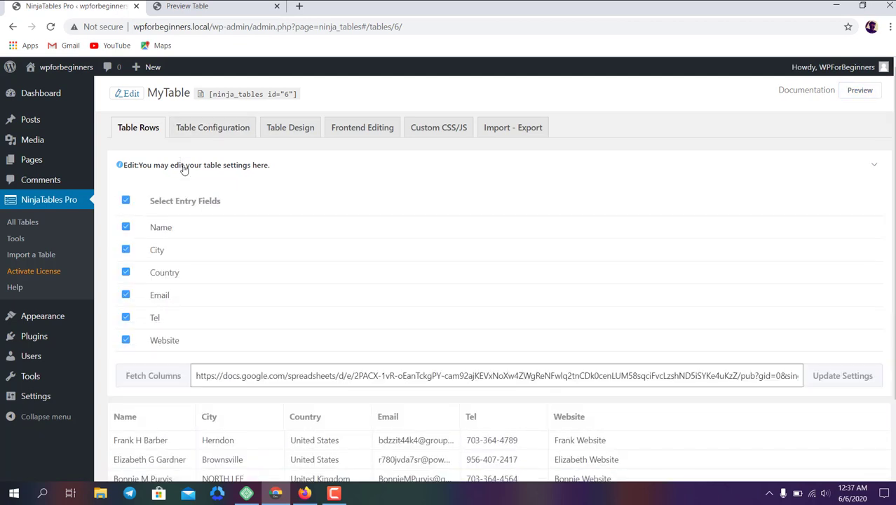
scroll(185, 169, "down", 1)
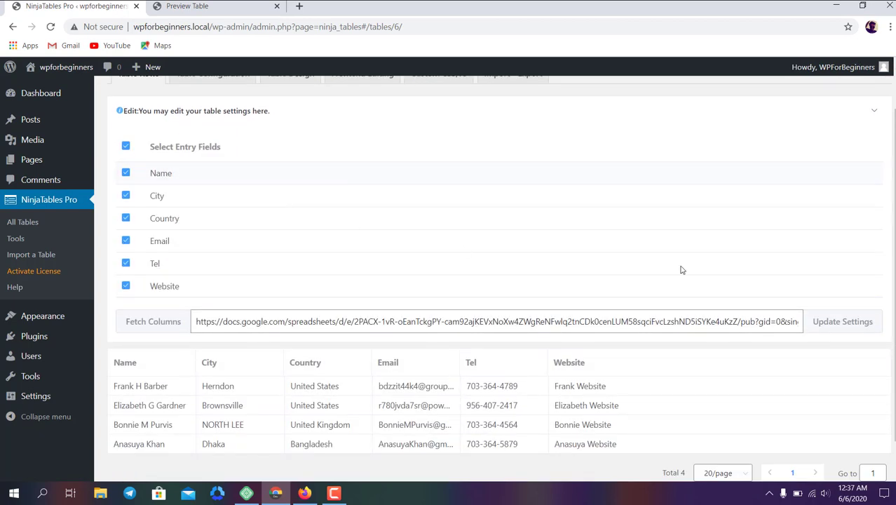
left_click(834, 324)
scroll(621, 274, "down", 1)
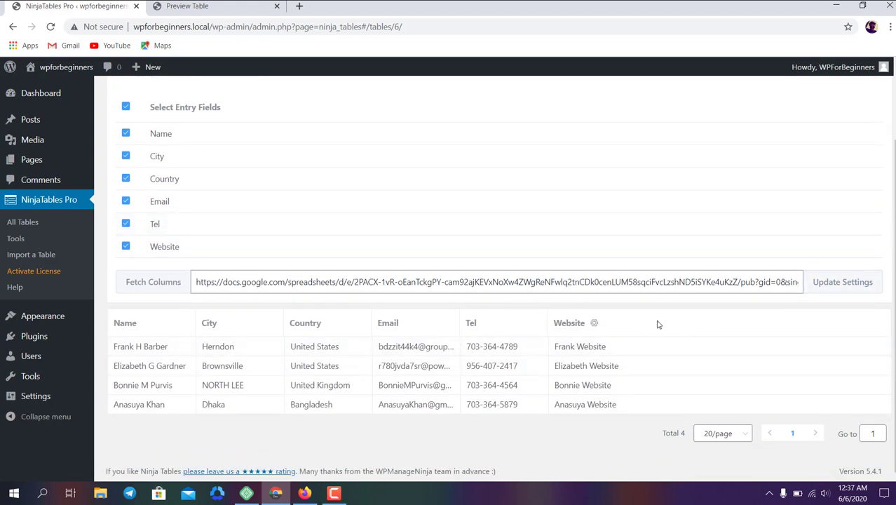
Step: Switch to Google Sheets and set the web publishing options to Sheet1 as comma-separated values (.csv)
left_click(303, 494)
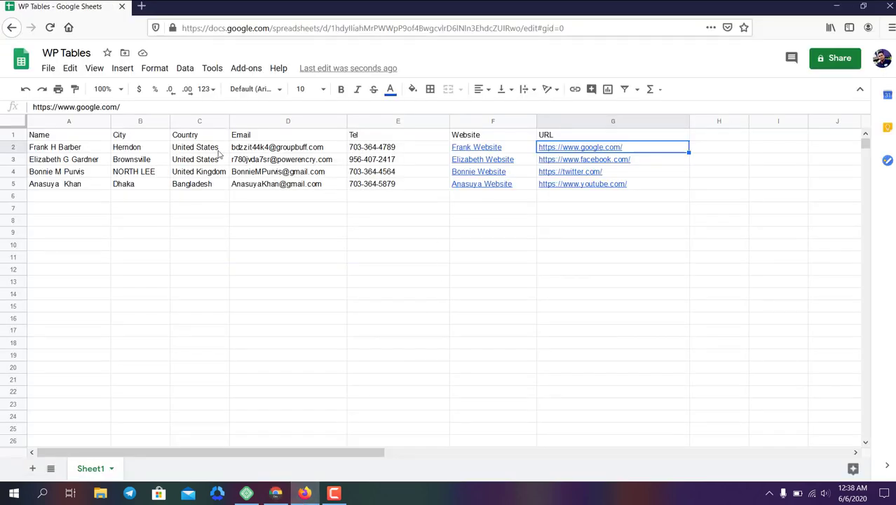
left_click(43, 70)
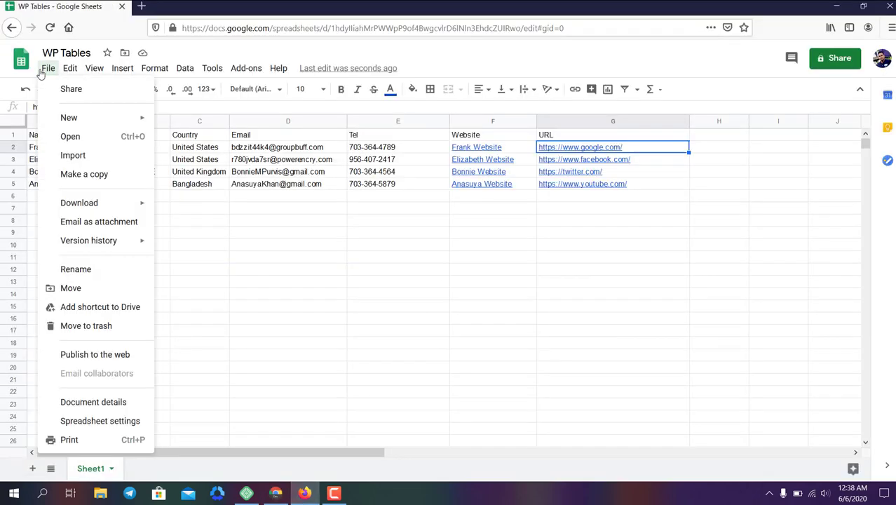
left_click(110, 354)
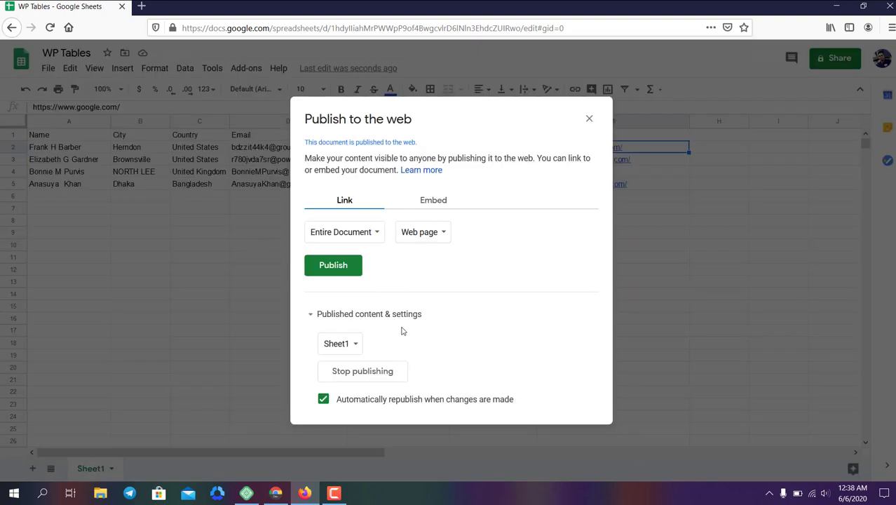
left_click(346, 234)
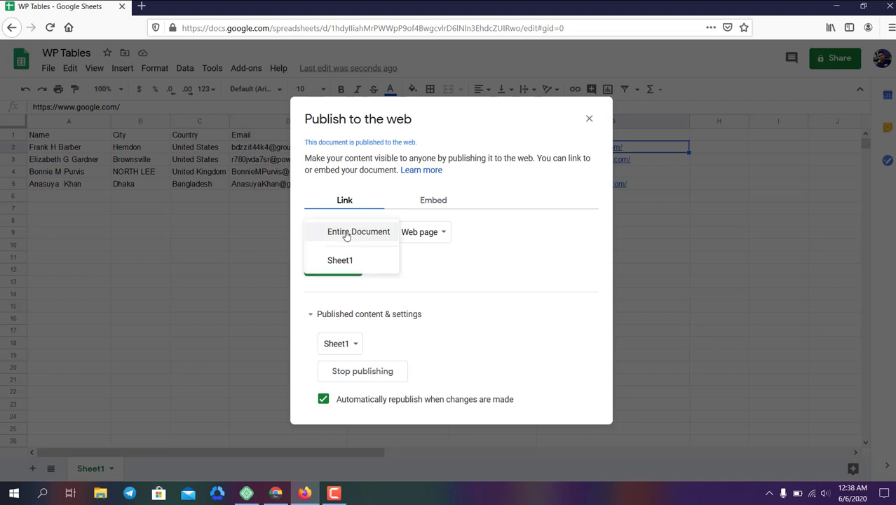
left_click(339, 260)
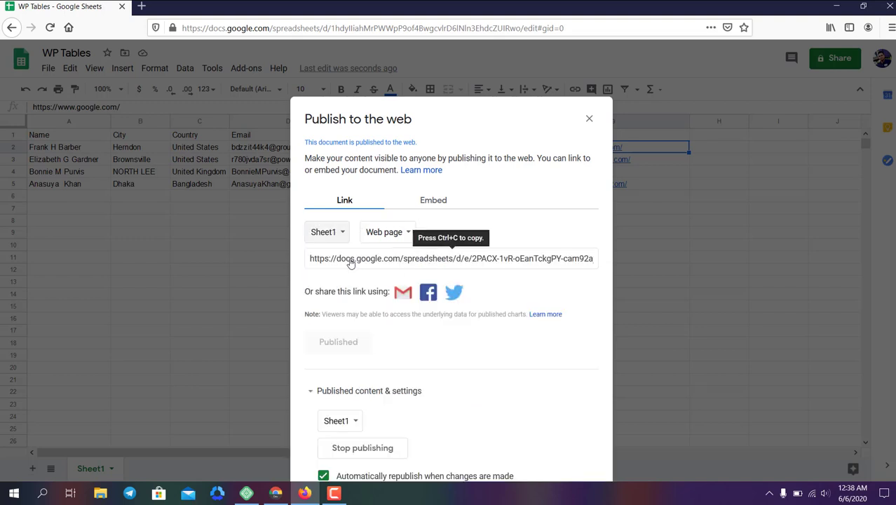
left_click(394, 235)
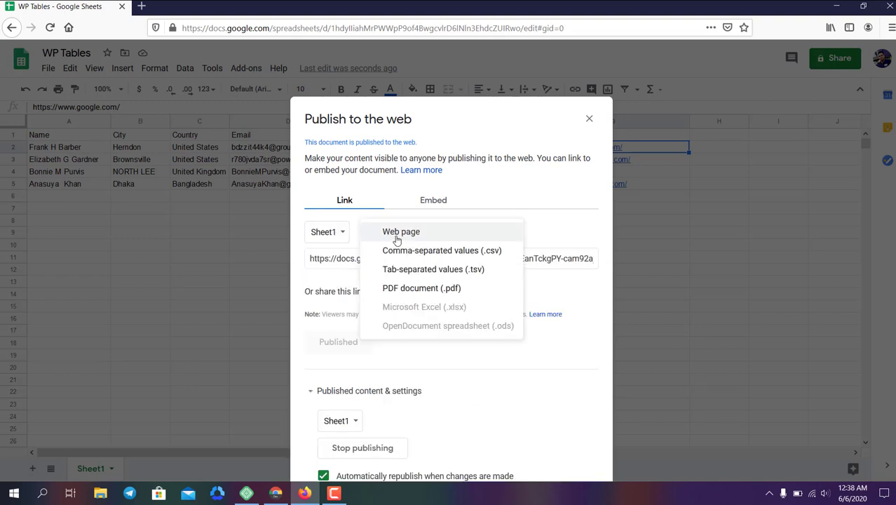
left_click(441, 252)
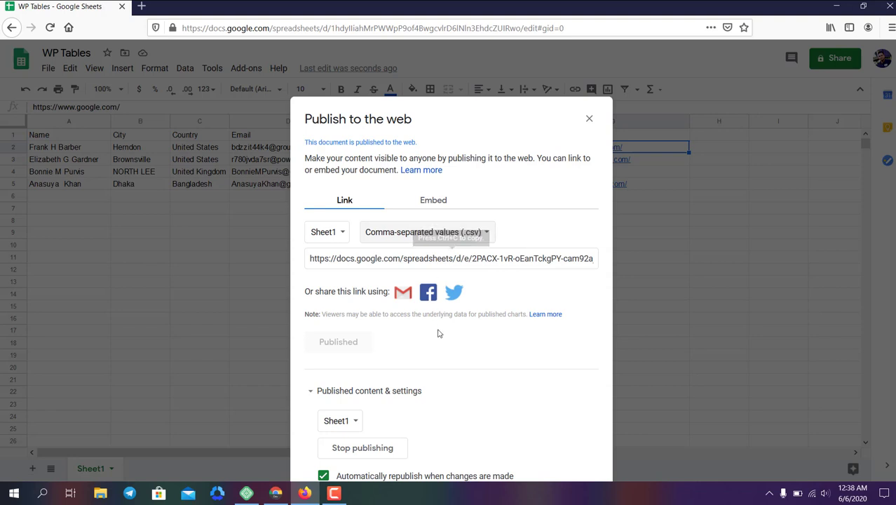
Step: Stop and restart web publishing of Sheet1 in CSV format, and copy the published link
left_click(375, 450)
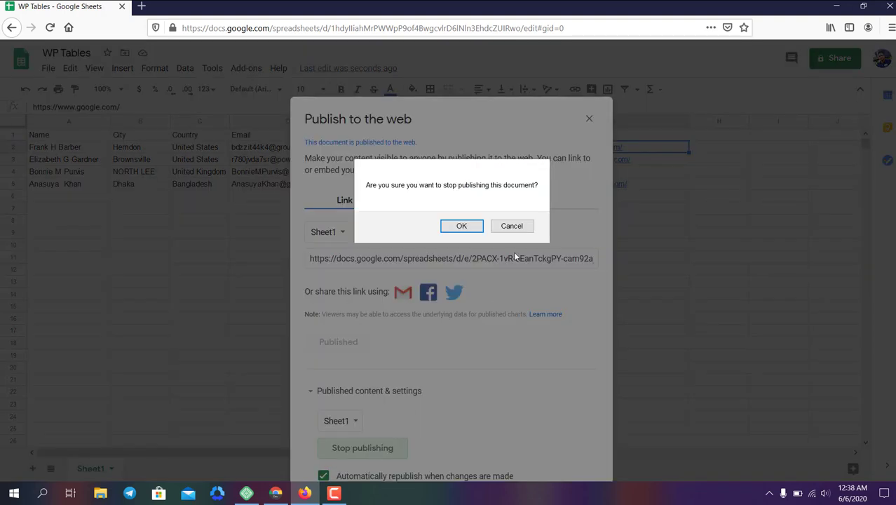
left_click(466, 228)
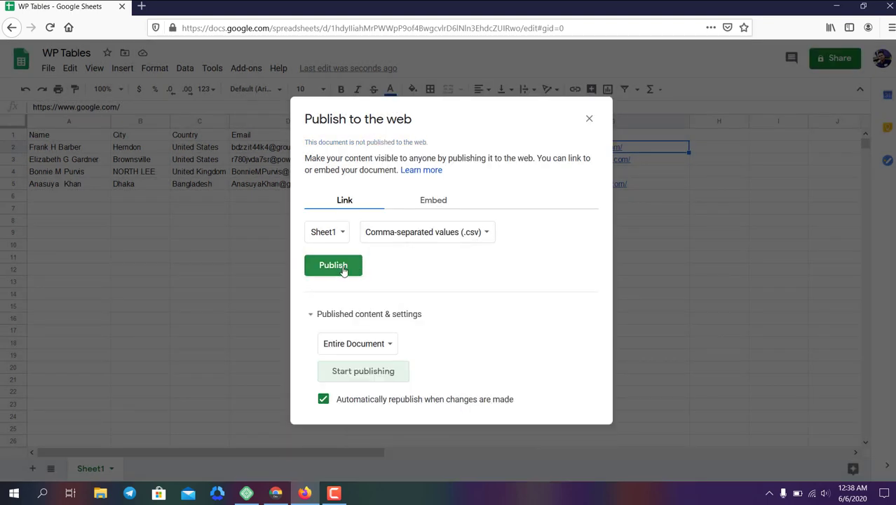
left_click(343, 267)
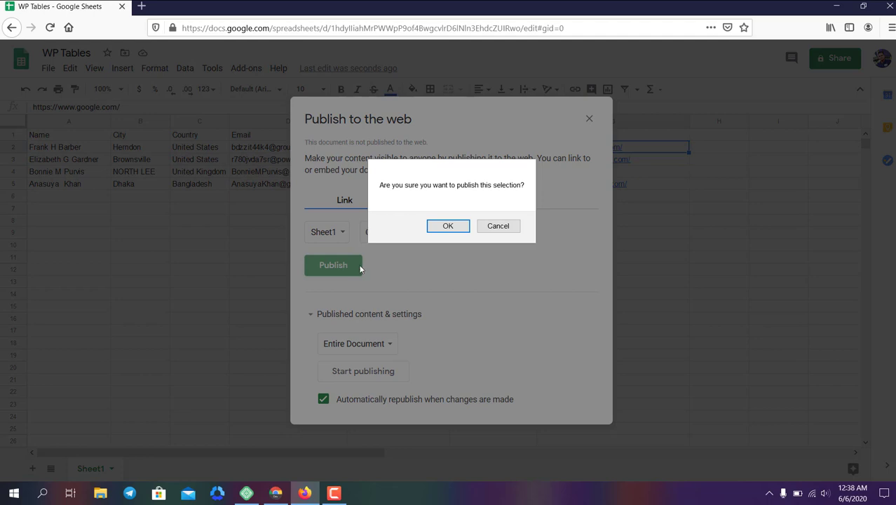
left_click(449, 225)
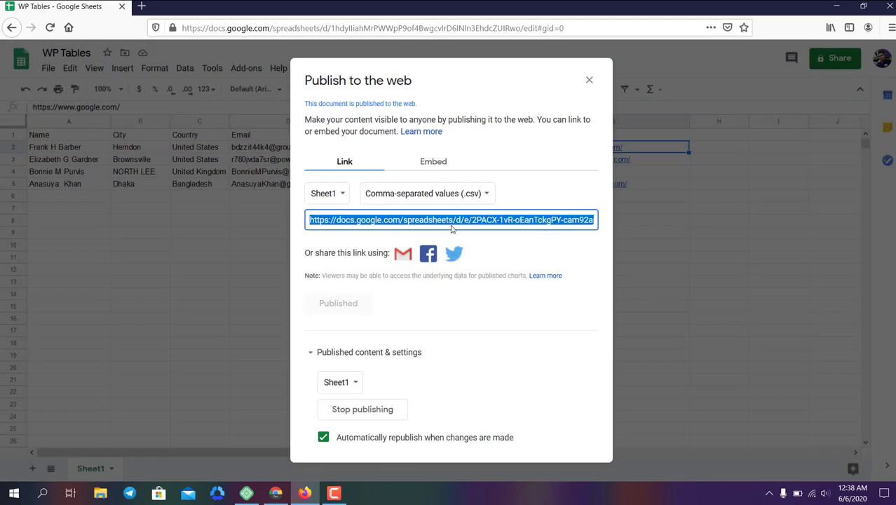
right_click(452, 225)
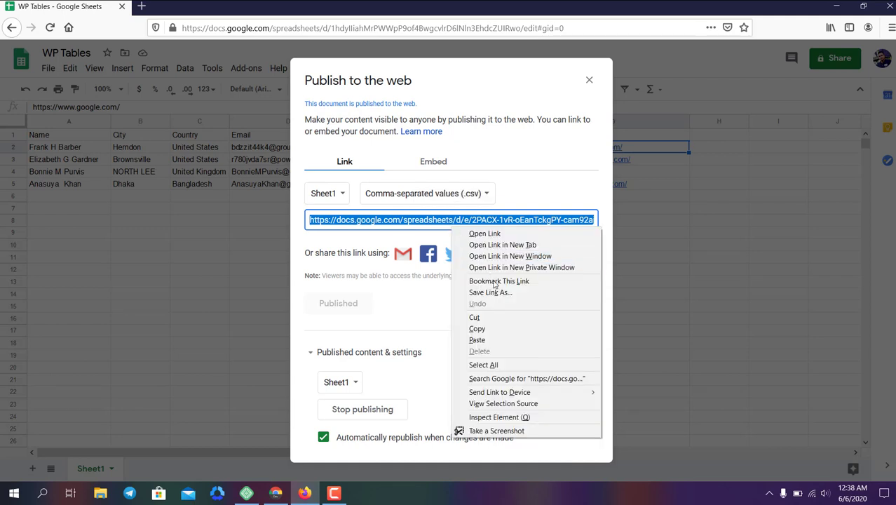
left_click(502, 328)
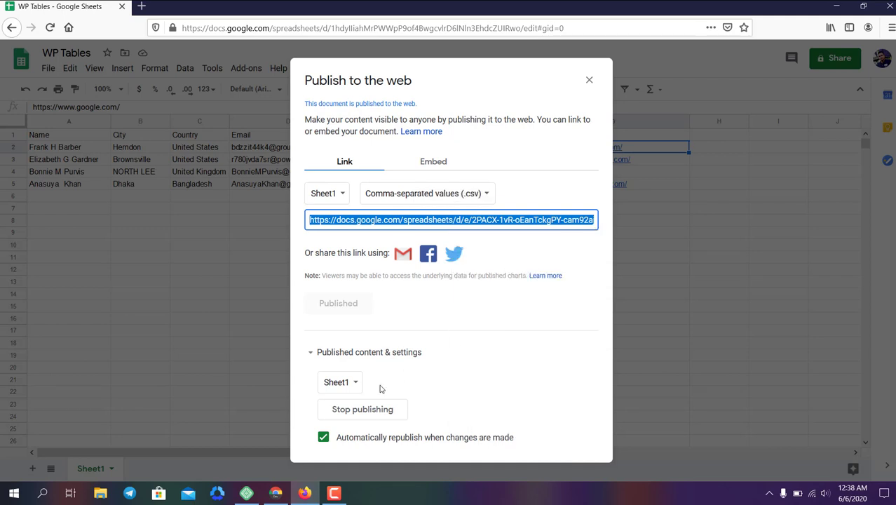
Step: Switch to the WordPress admin and delete MyTable from the Ninja Tables list
left_click(276, 492)
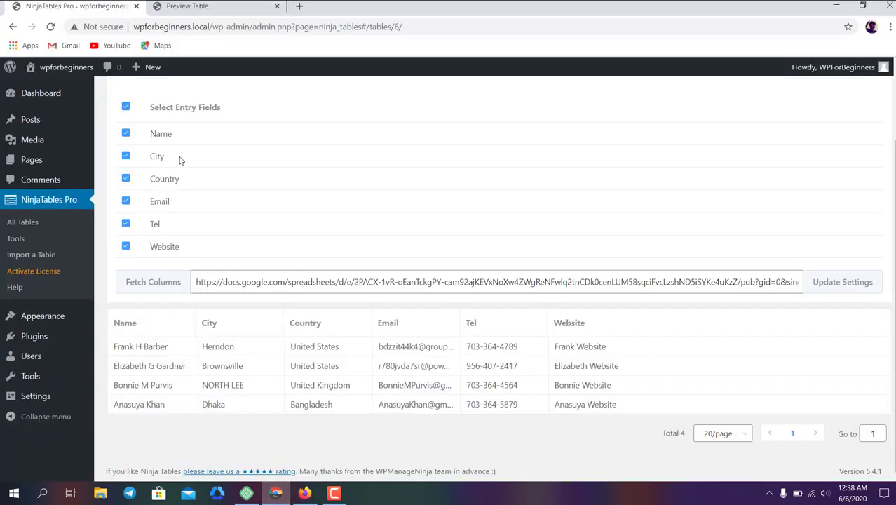
scroll(294, 193, "up", 3)
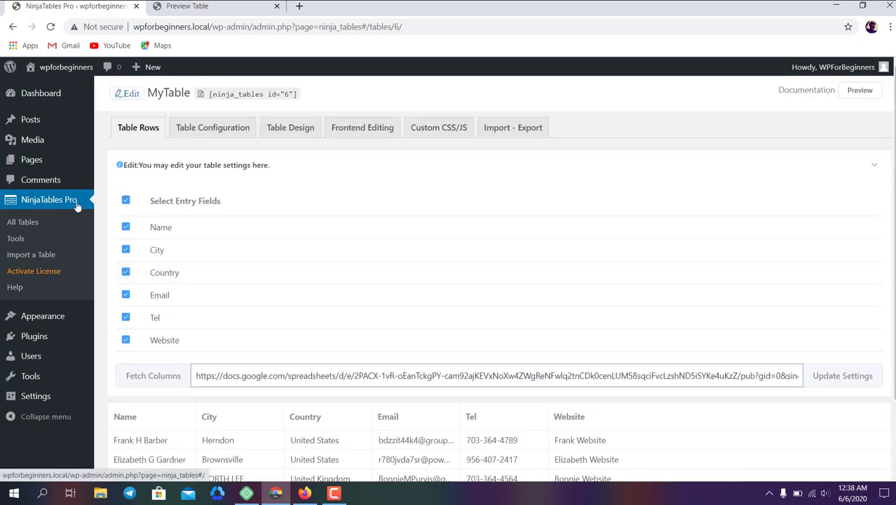
left_click(77, 205)
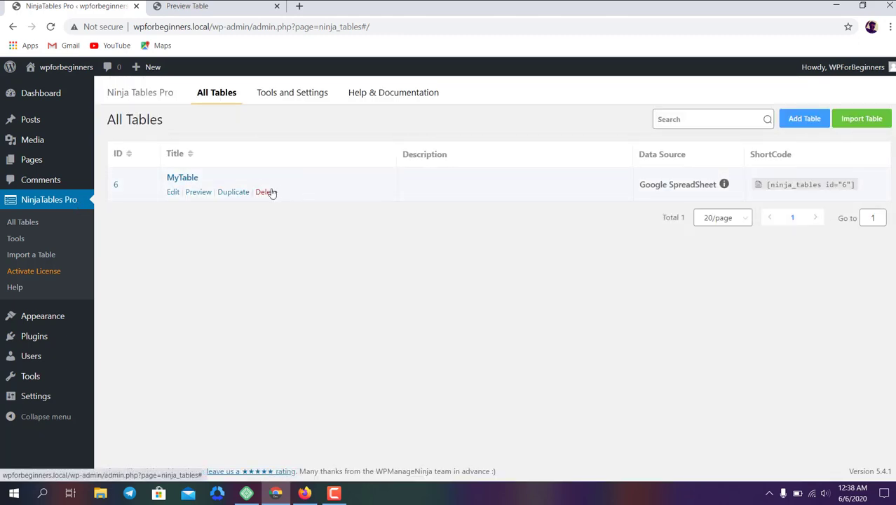
left_click(270, 192)
left_click(541, 297)
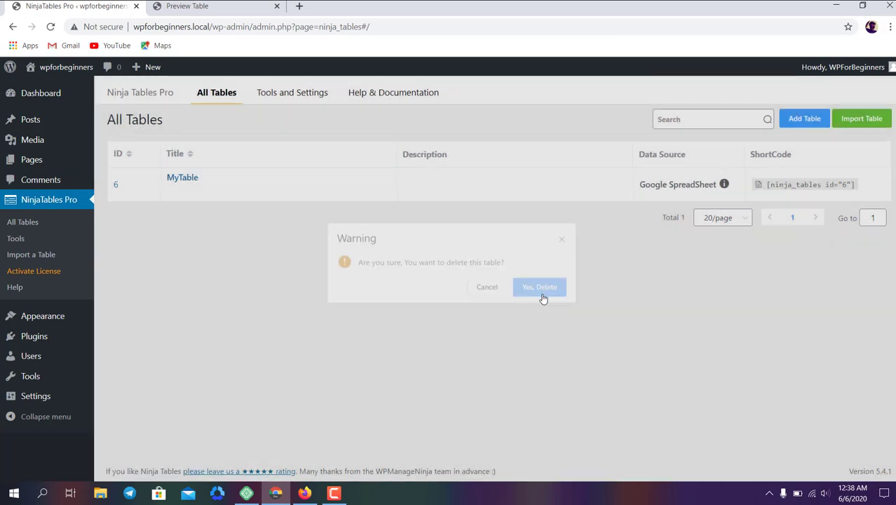
Step: Start a new table connected to Google Sheets, titled google, with the copied published link as its data source URL
left_click(803, 119)
key("ctrl+a")
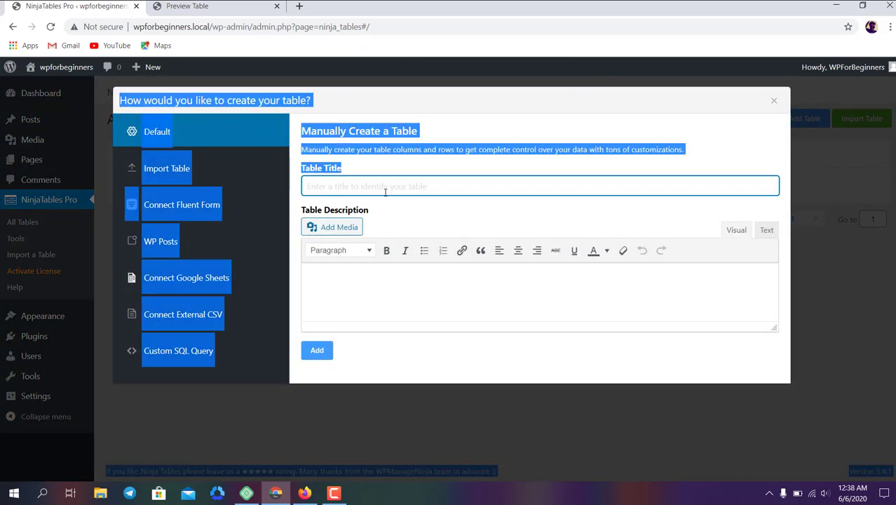
left_click(385, 192)
type("google")
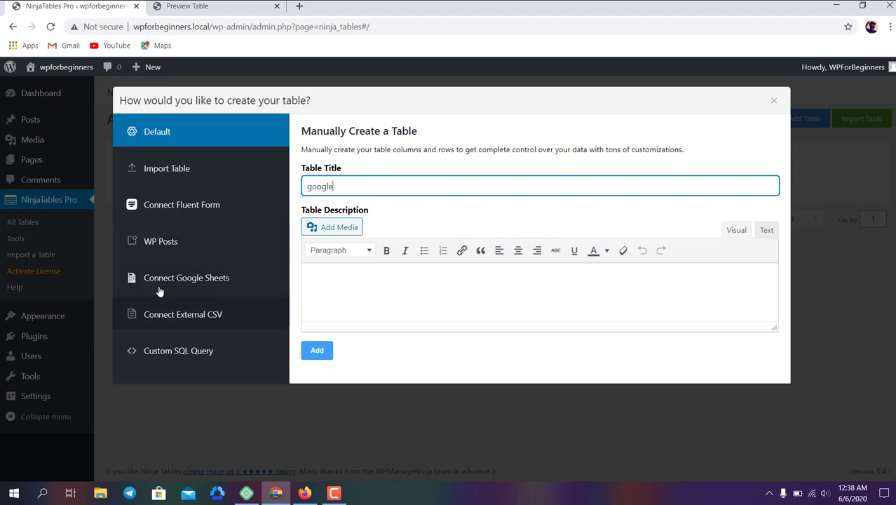
left_click(187, 288)
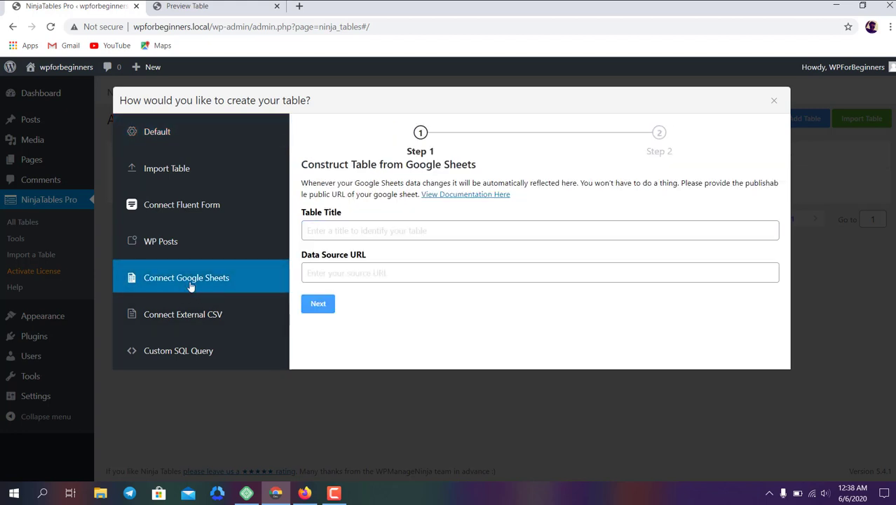
left_click(343, 224)
type("goo")
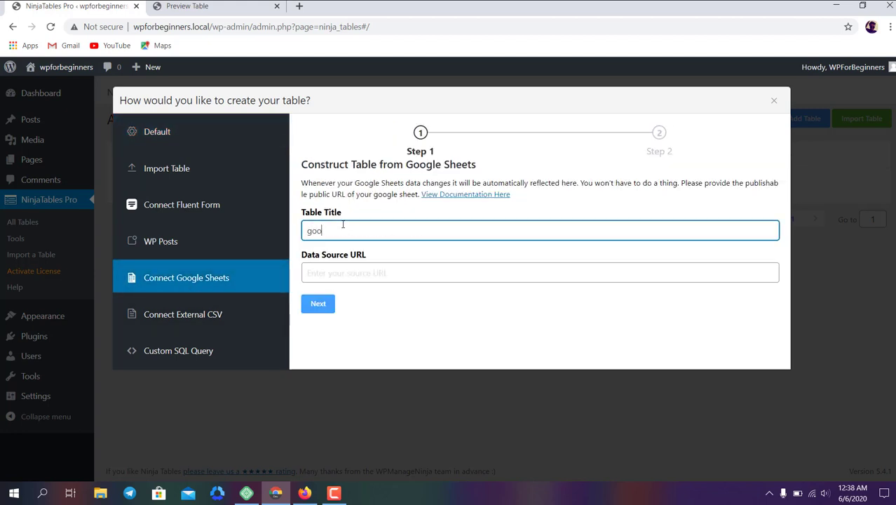
type("gle")
left_click(373, 267)
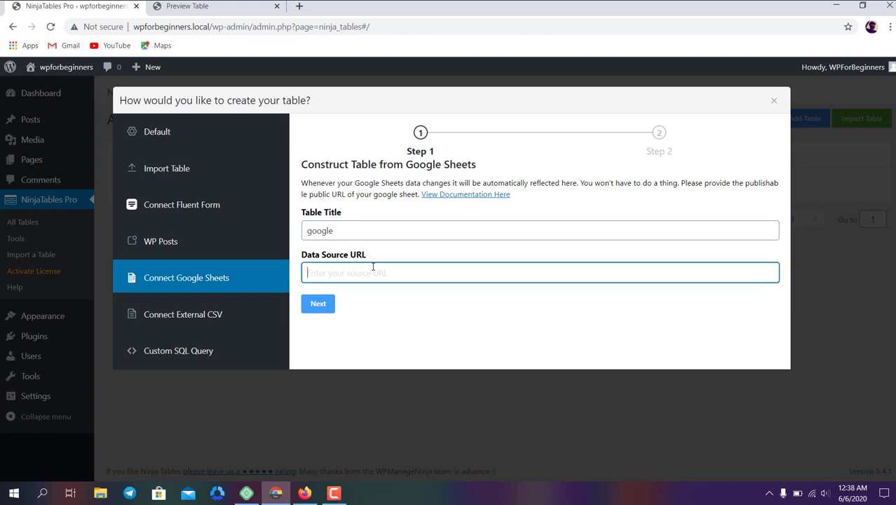
key("ctrl+v")
left_click(327, 306)
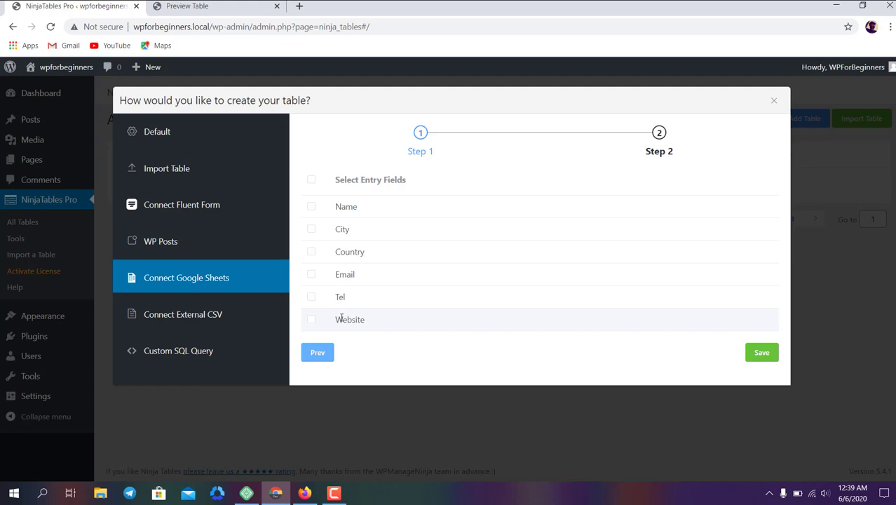
left_click(333, 493)
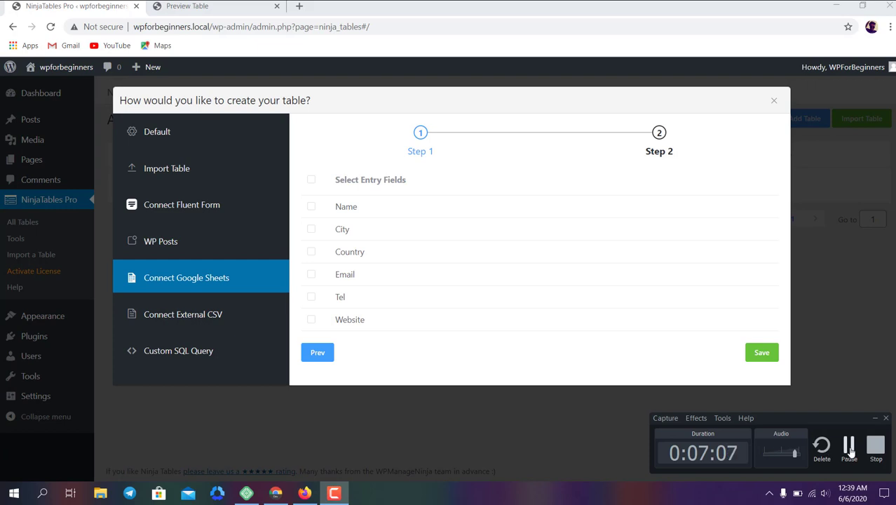
left_click(849, 445)
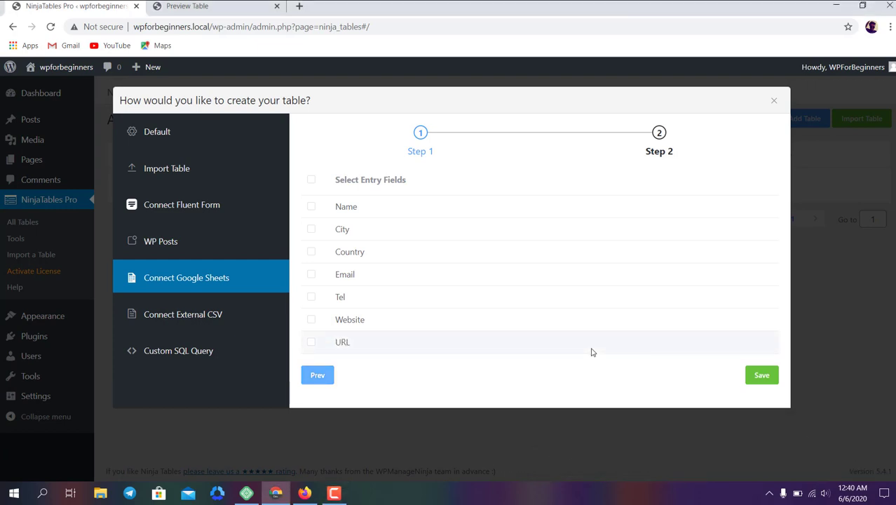
Step: Select all entry fields, including URL, for the new google table and save it
double_click(346, 342)
left_click(346, 342)
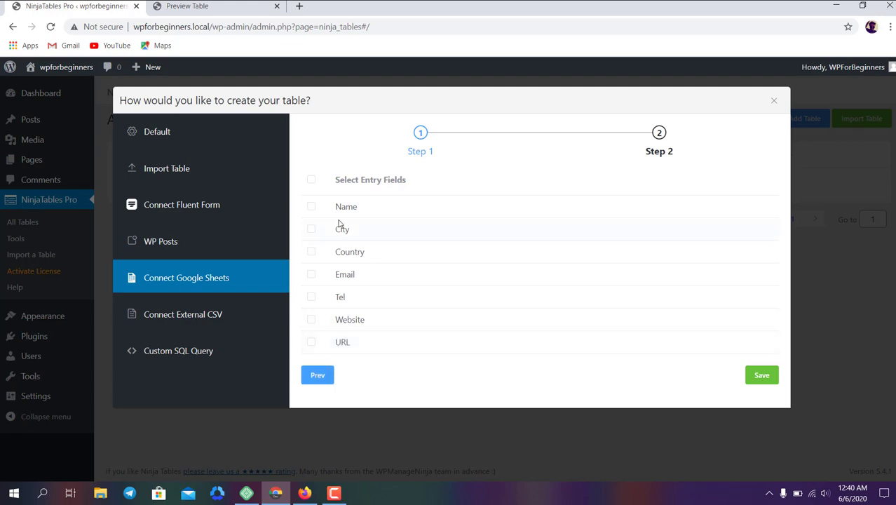
left_click(311, 181)
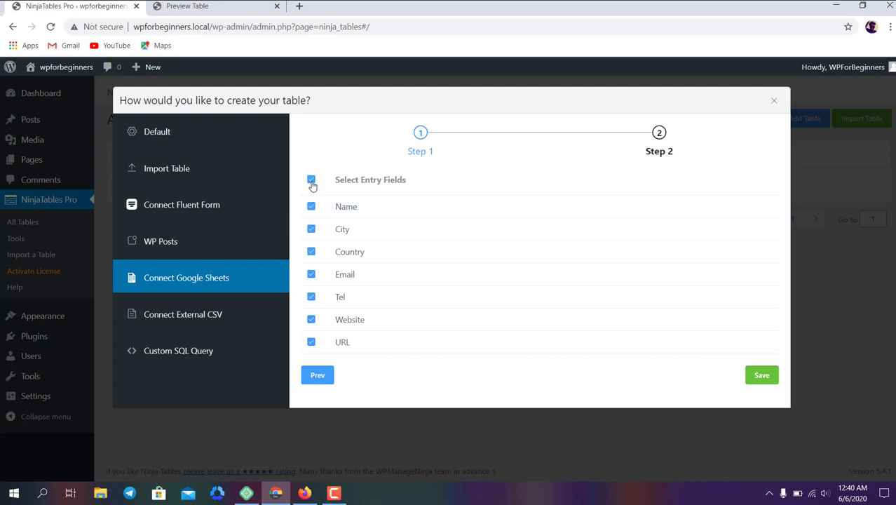
left_click(762, 374)
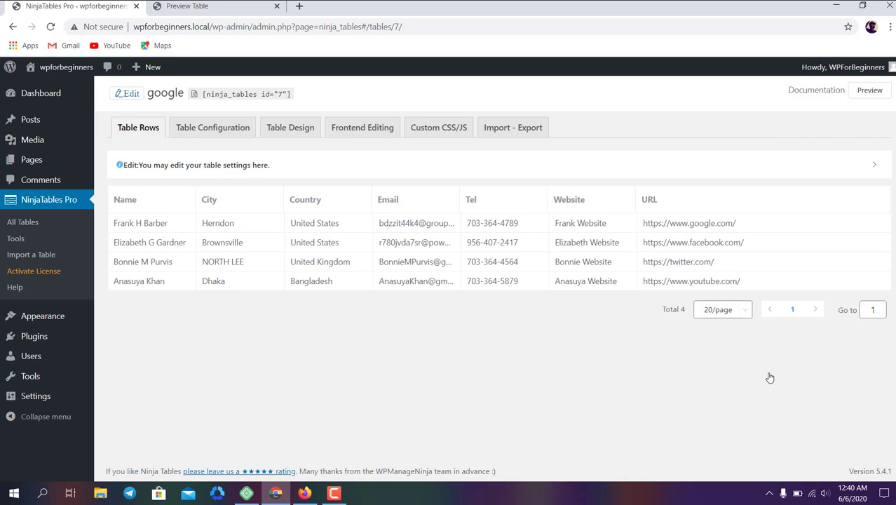
Step: Preview the google table and check whether the first address in its URL column works as a link
left_click(869, 91)
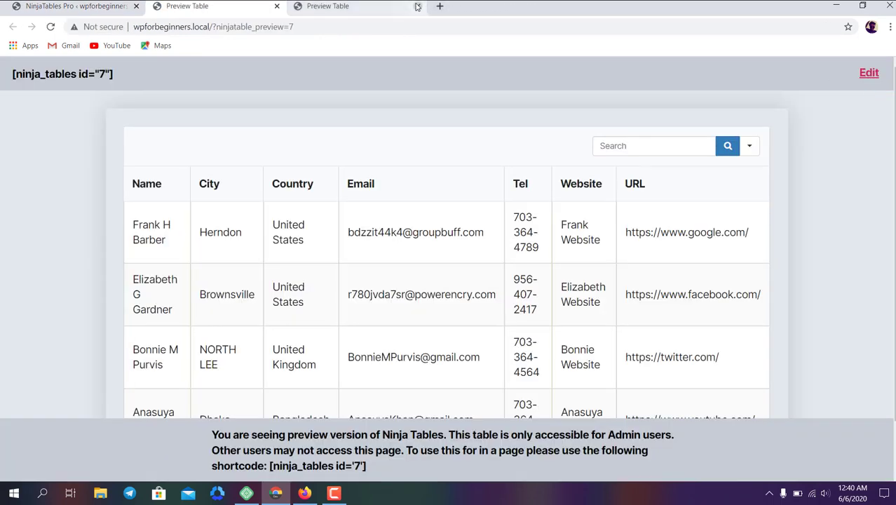
left_click(416, 6)
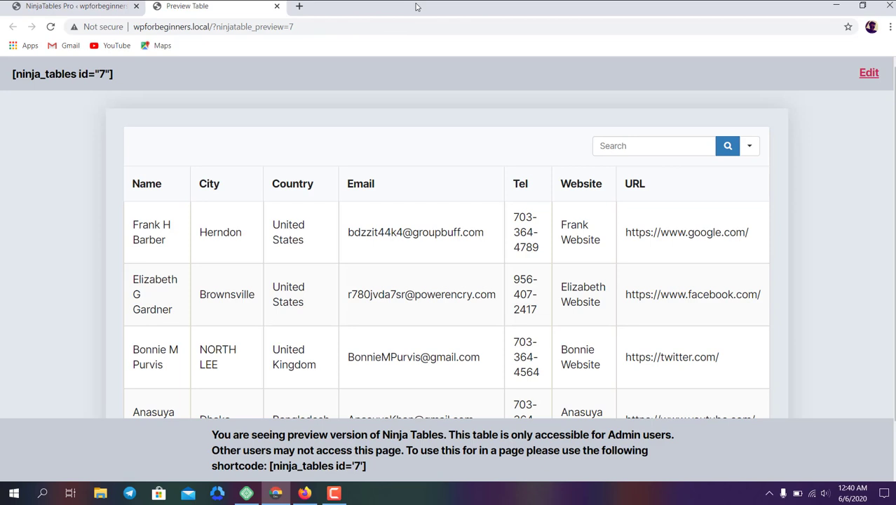
triple_click(669, 232)
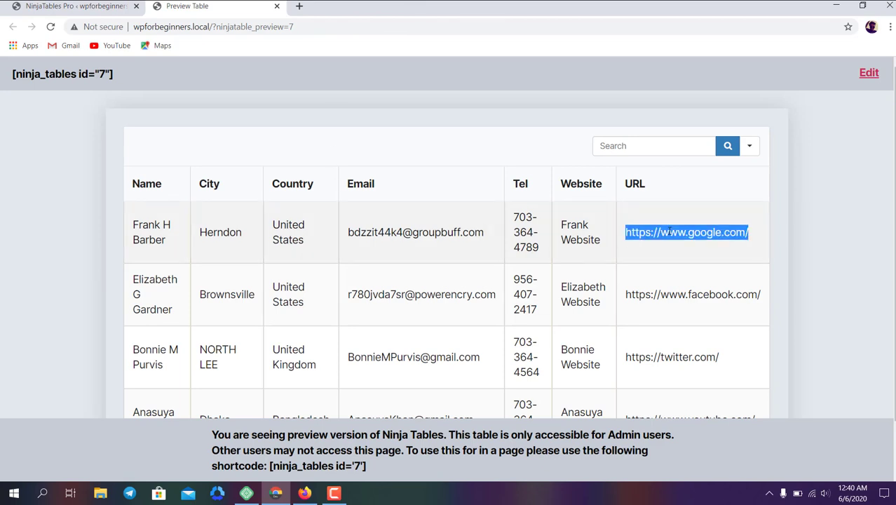
left_click(669, 232)
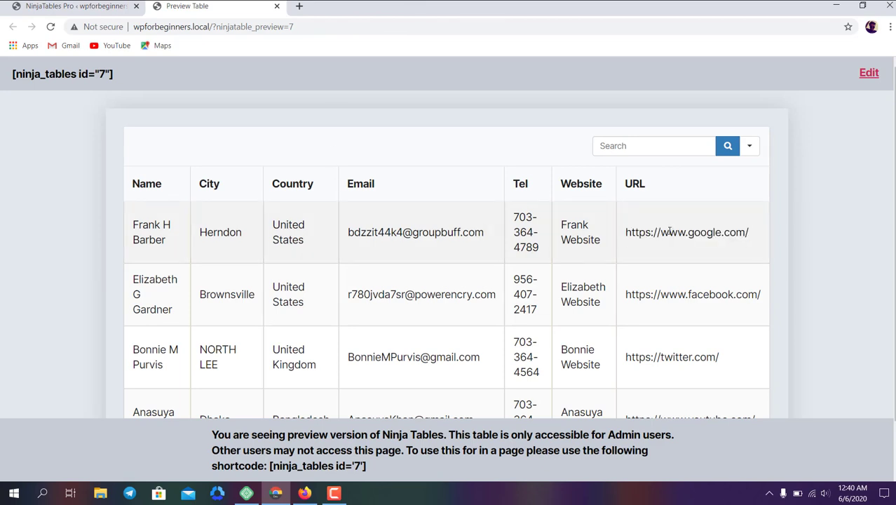
Step: Examine the first row of the google table preview, comparing its Website name with its URL address
triple_click(670, 232)
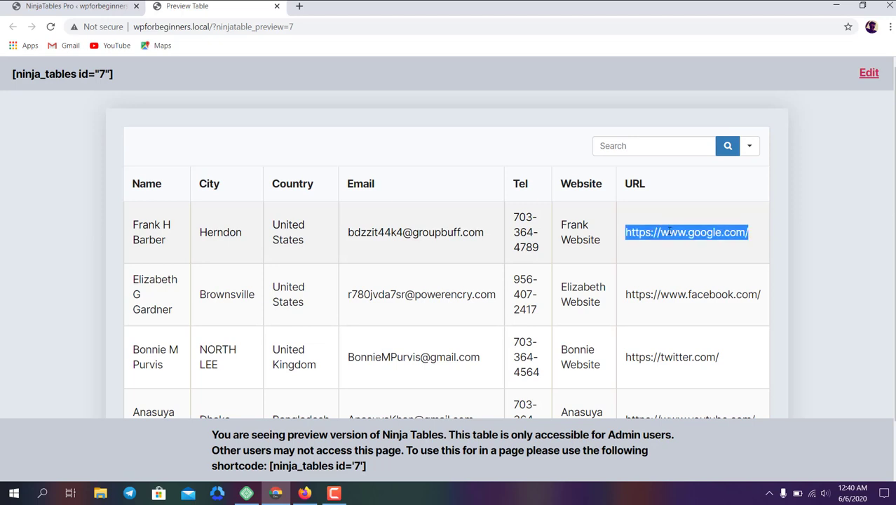
triple_click(585, 229)
left_click(584, 229)
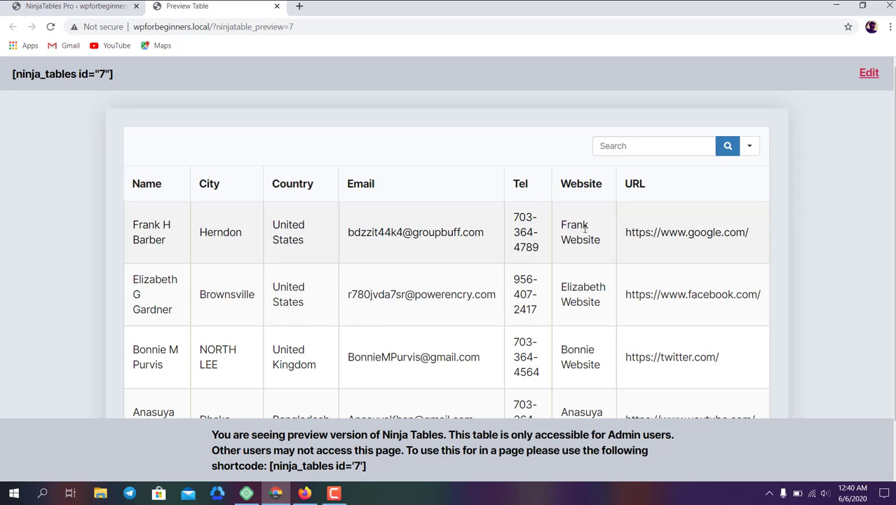
triple_click(576, 226)
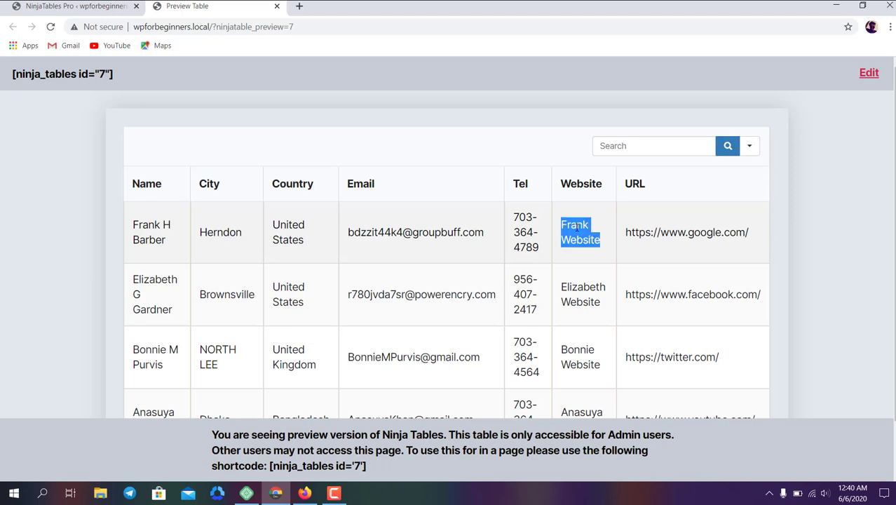
left_click(679, 238)
triple_click(680, 239)
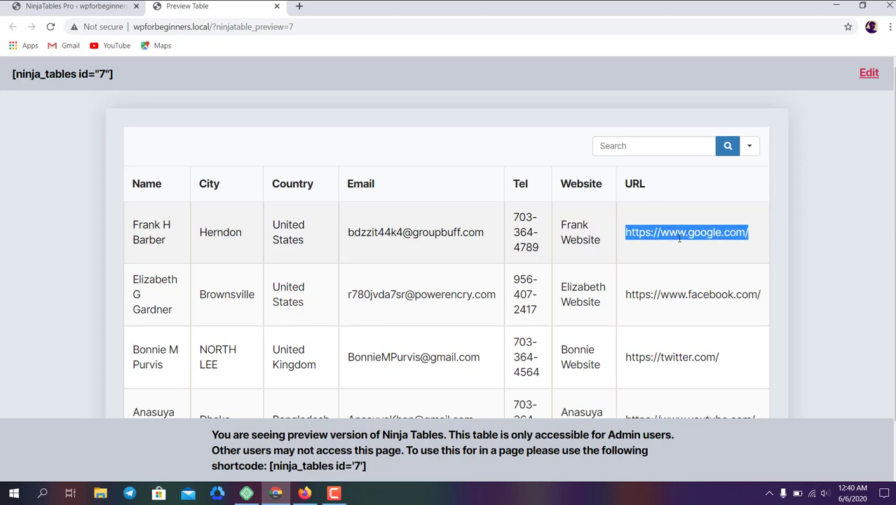
left_click(679, 239)
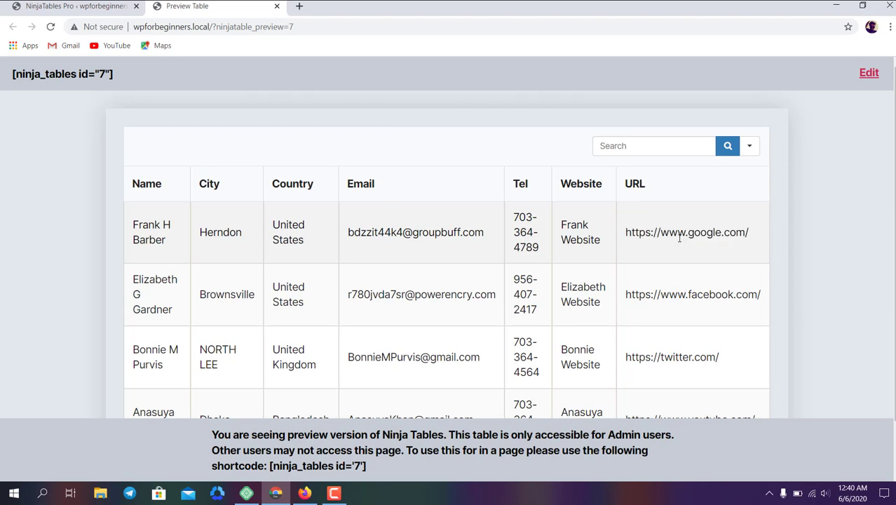
Step: Return to the google table editor and open the Transform Value settings of the Website column
left_click(73, 6)
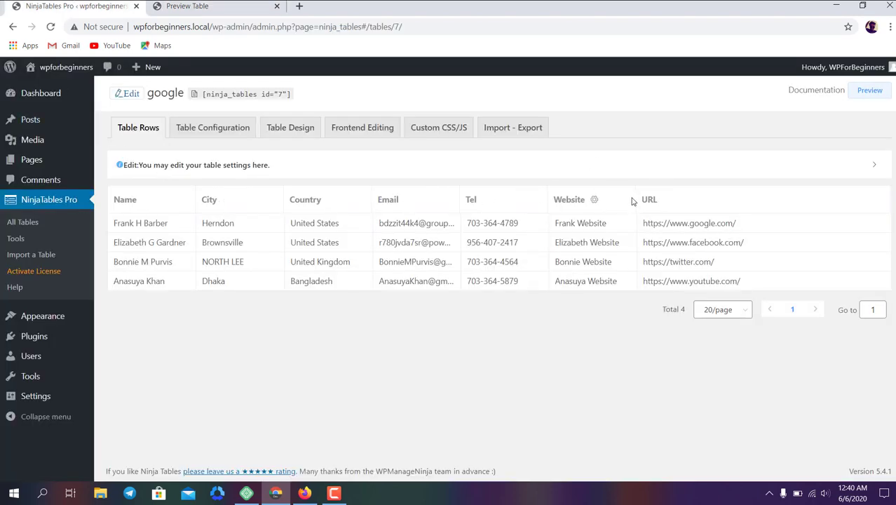
left_click(595, 202)
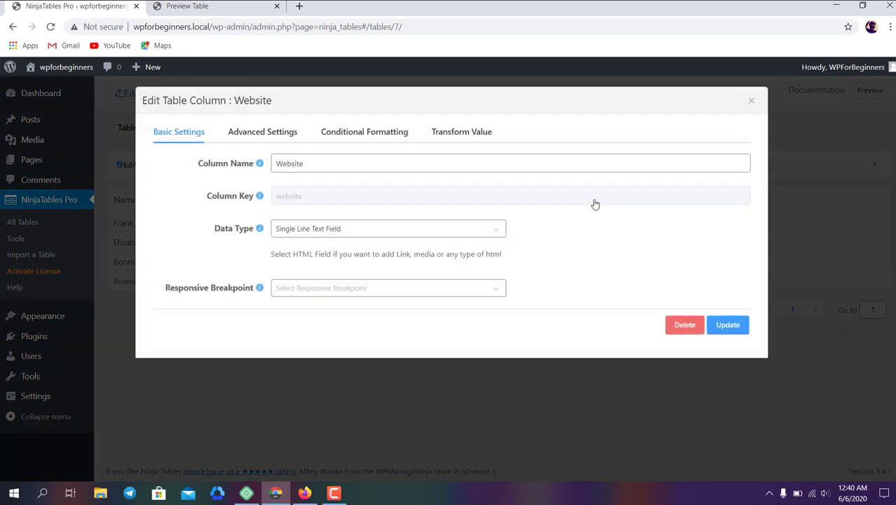
left_click(465, 134)
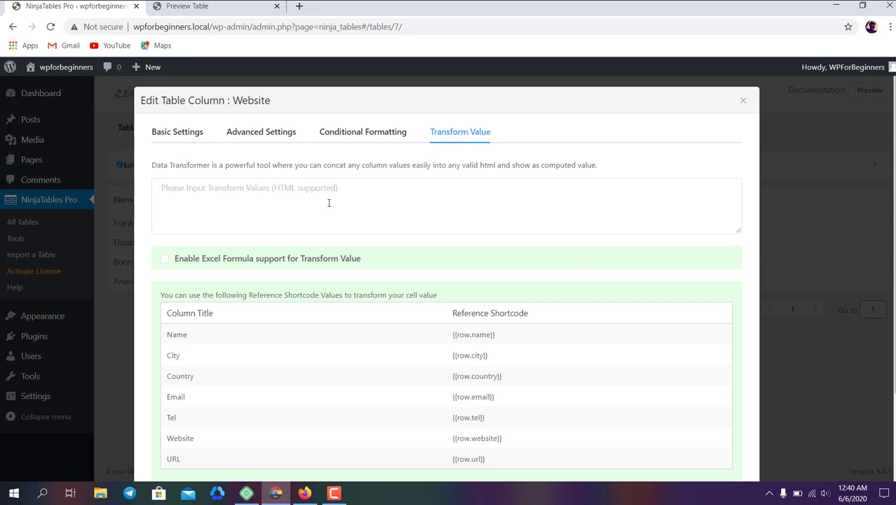
left_click(274, 224)
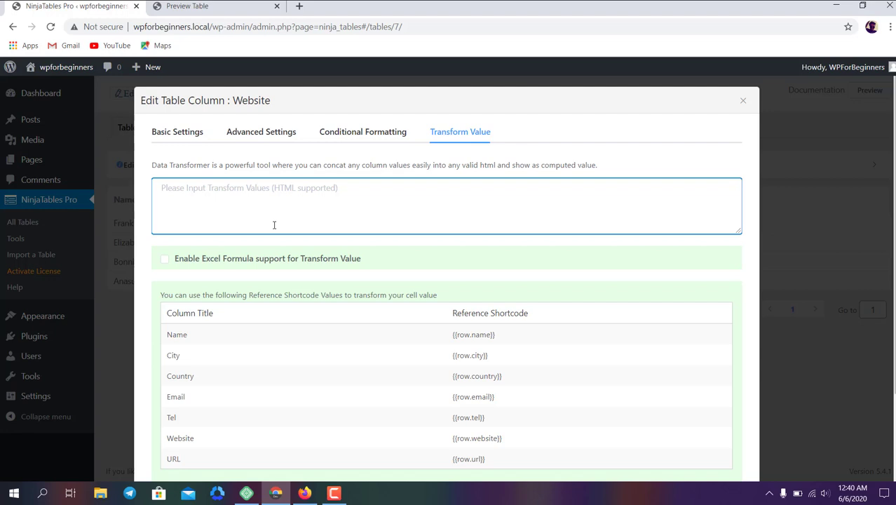
scroll(274, 225, "down", 1)
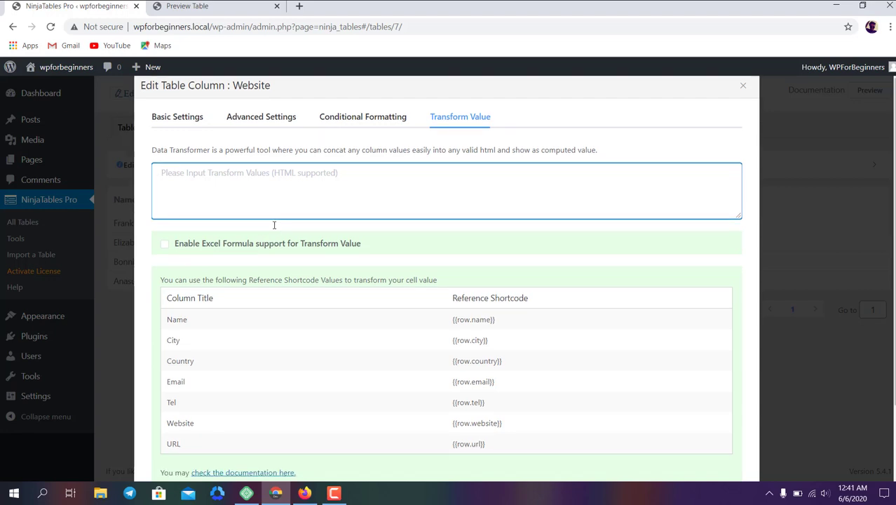
Step: Enter an empty <a></a> tag as the Website column's transform value
type("<>a")
key("Right")
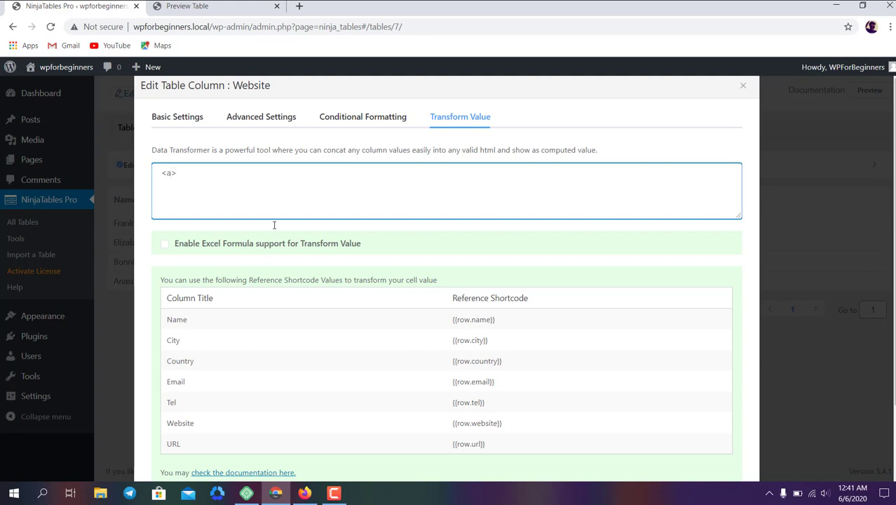
type("<a> </a>")
Step: Search the web for "learn html from w3schools" in a new browser tab and view the W3Schools HTML Tutorial
left_click(300, 5)
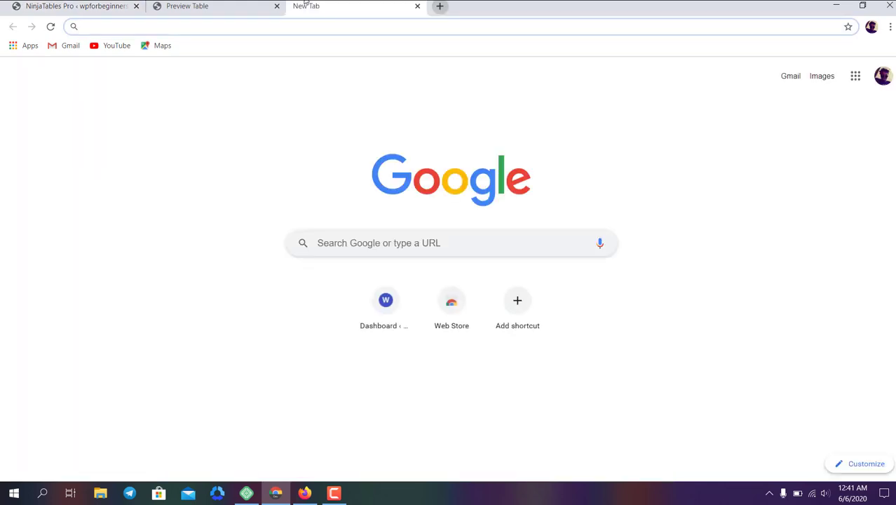
type("le")
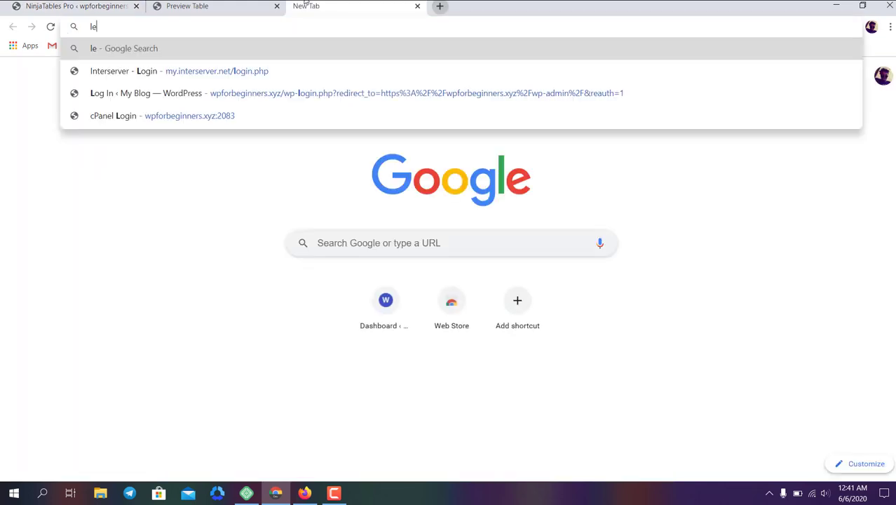
type("arn html ")
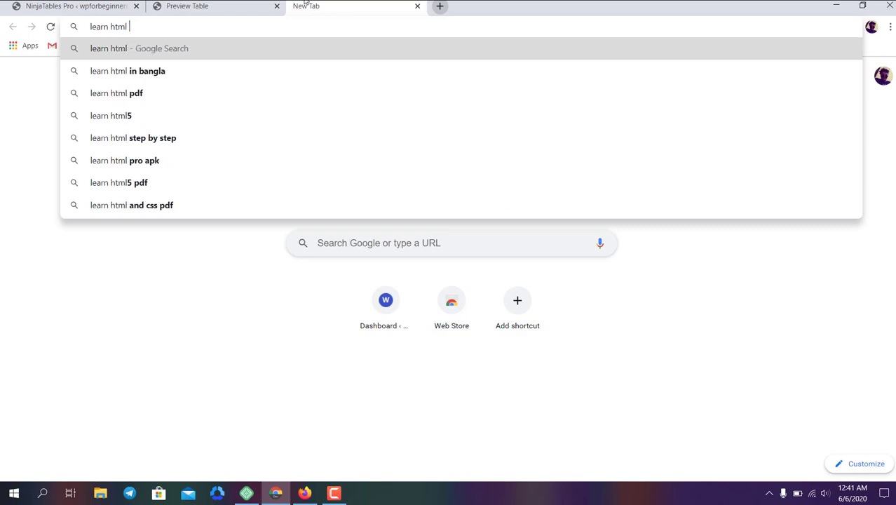
type("from w3")
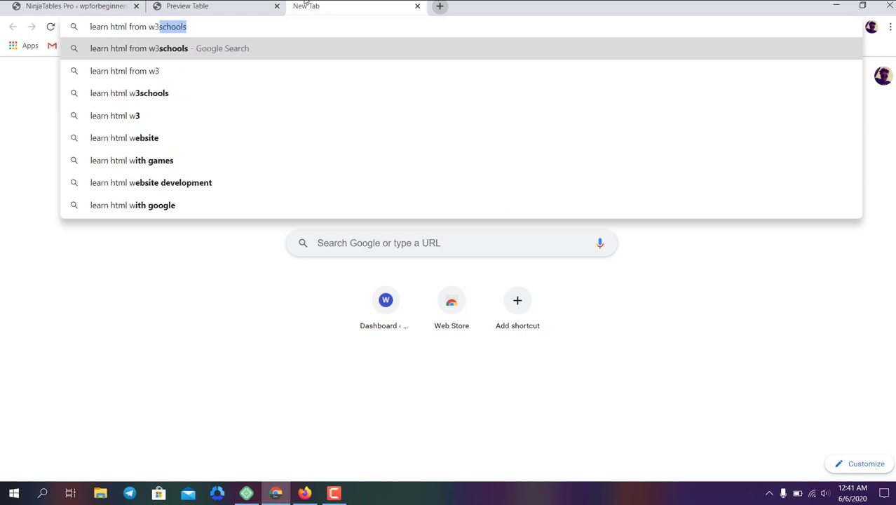
key("Return")
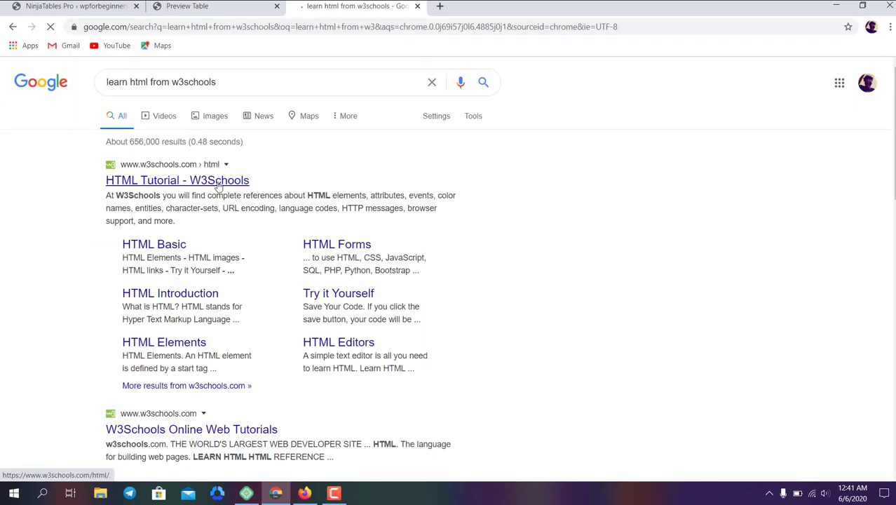
left_click(208, 183)
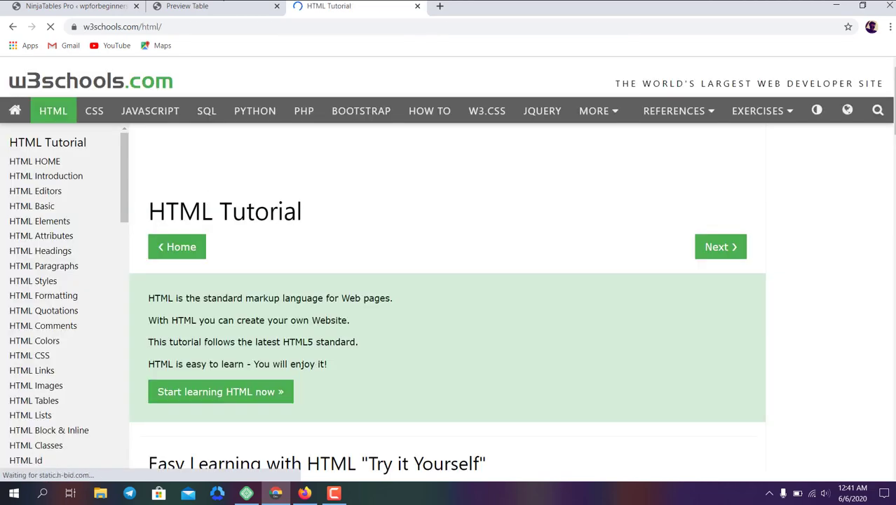
left_click(235, 6)
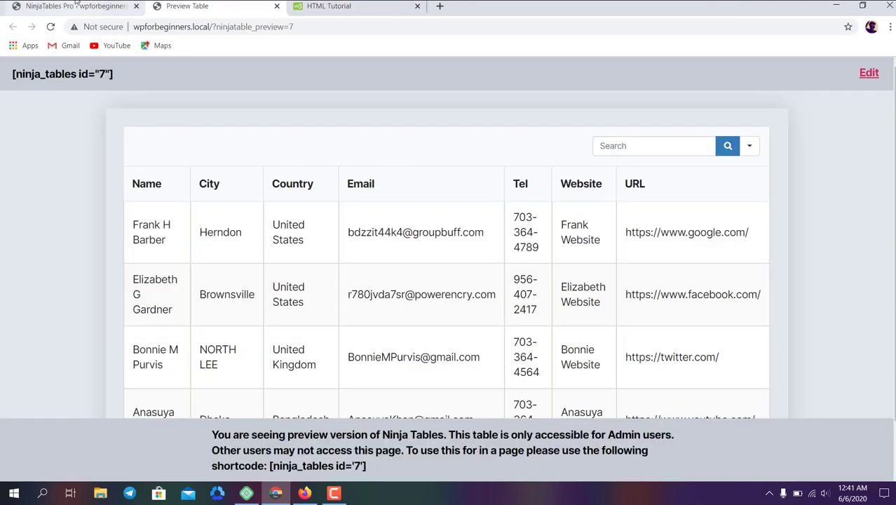
left_click(77, 6)
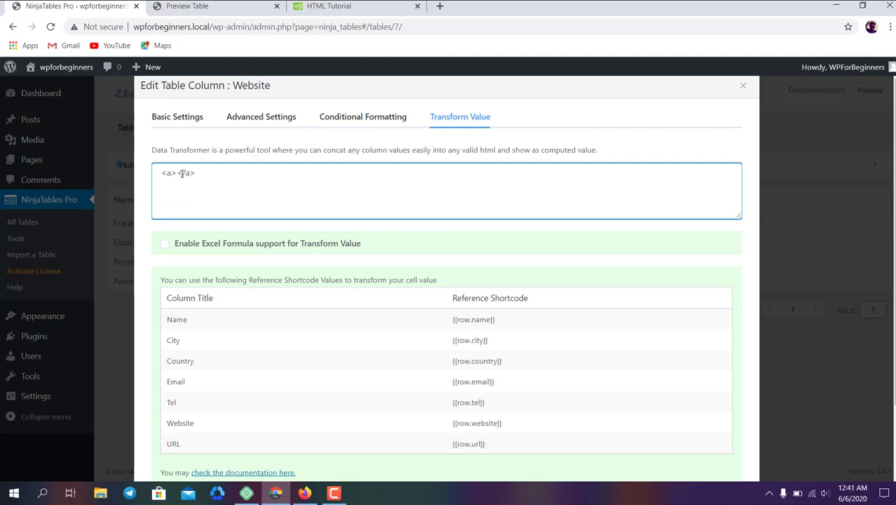
left_click(339, 5)
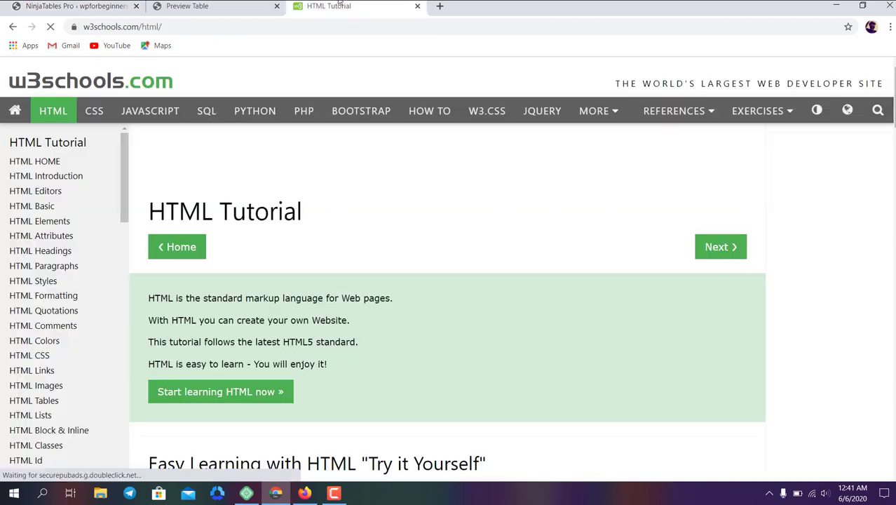
Step: Search for "link html" instead and open the W3Schools HTML Links page at its syntax section
left_click(12, 27)
triple_click(178, 82)
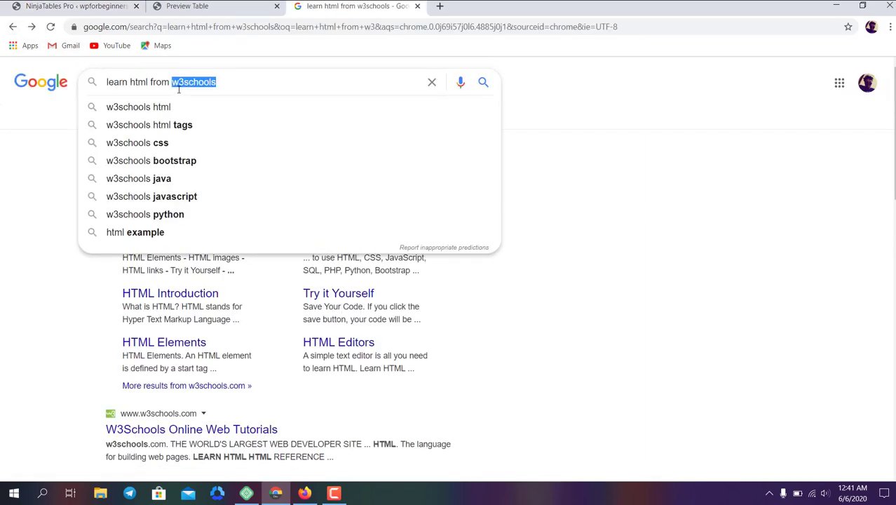
type("link")
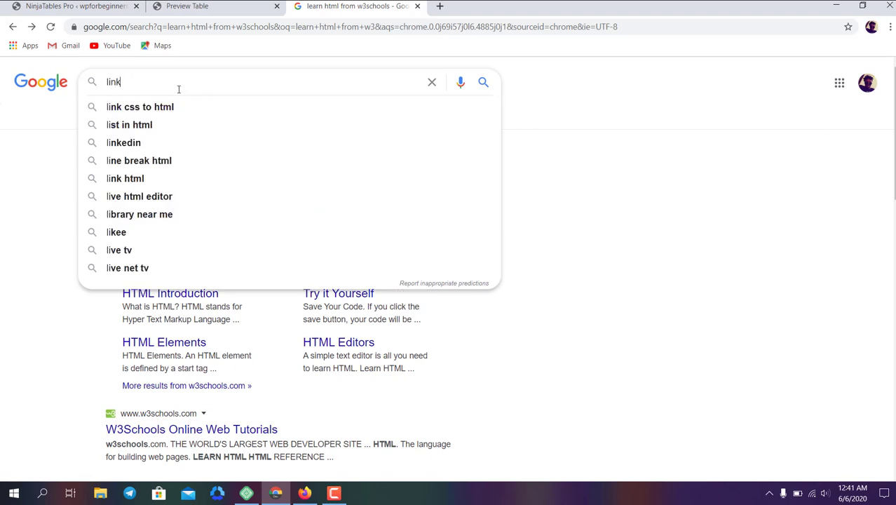
type(" html")
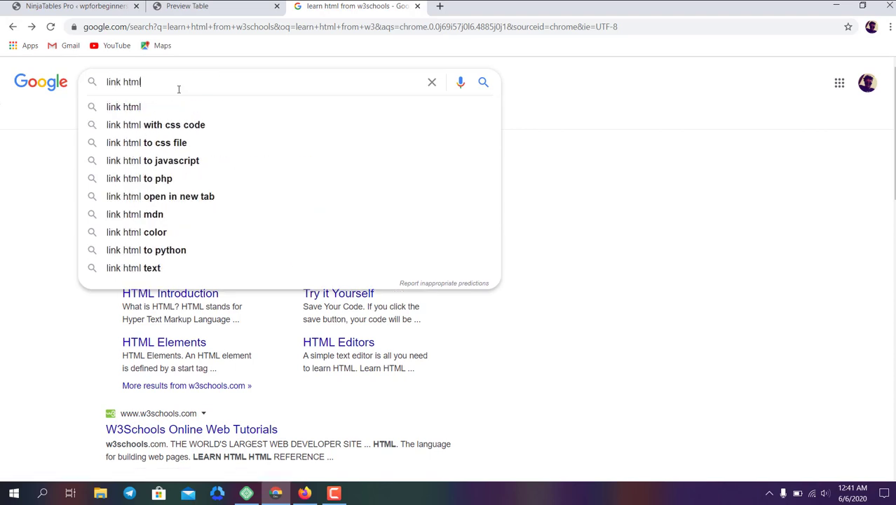
key("Return")
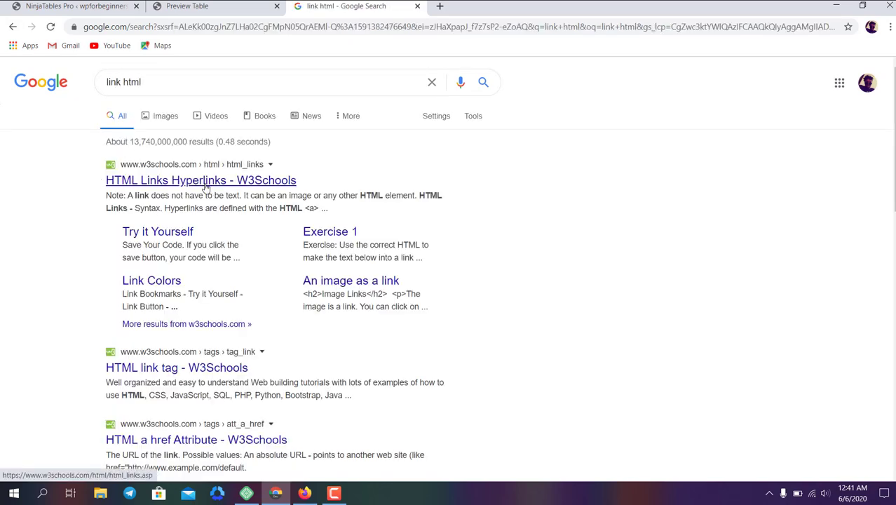
left_click(205, 184)
scroll(312, 280, "down", 5)
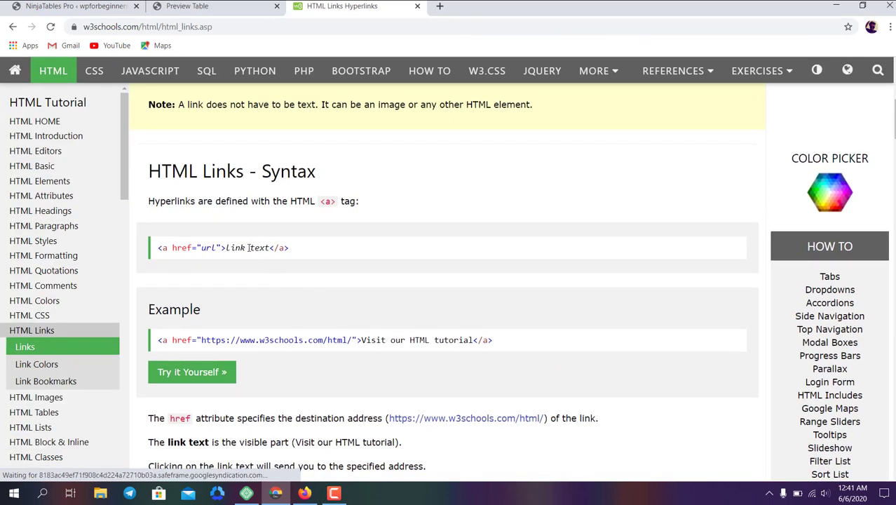
Step: Copy the link syntax line <a href="url">link text</a> from the W3Schools page
triple_click(248, 248)
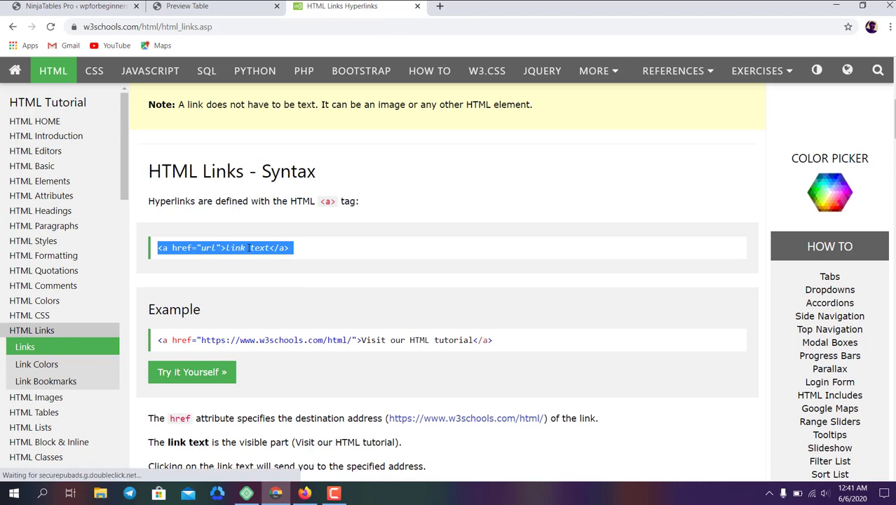
left_click(249, 250)
double_click(250, 248)
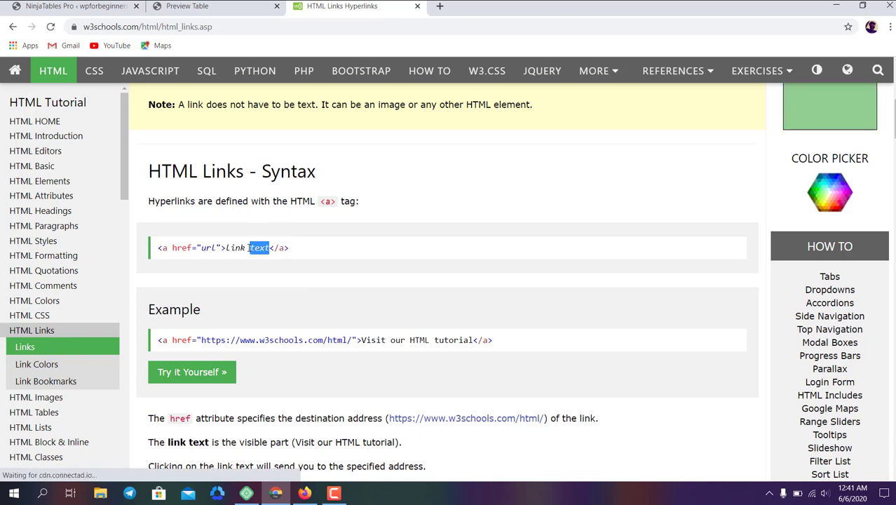
left_click(249, 247)
triple_click(249, 247)
right_click(250, 249)
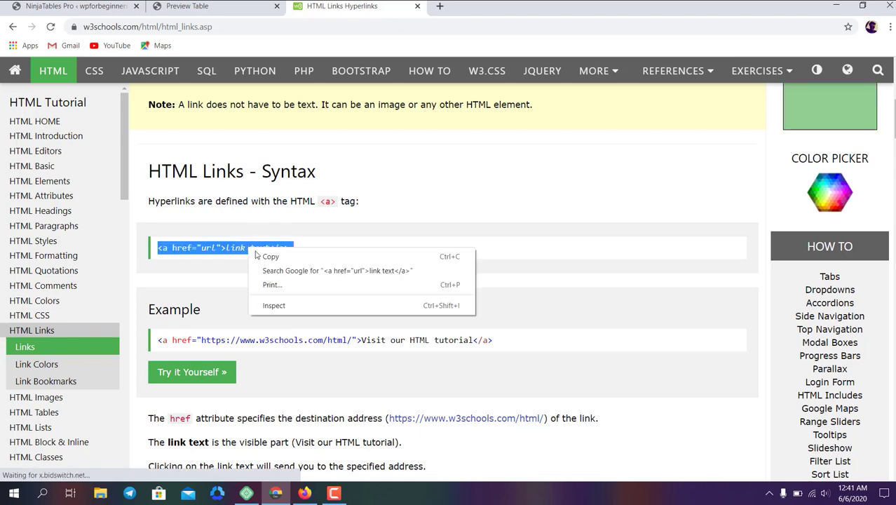
left_click(260, 257)
Step: Switch back to the table editor and replace the Website column's transform value with the copied <a href="url">link text</a>
left_click(77, 6)
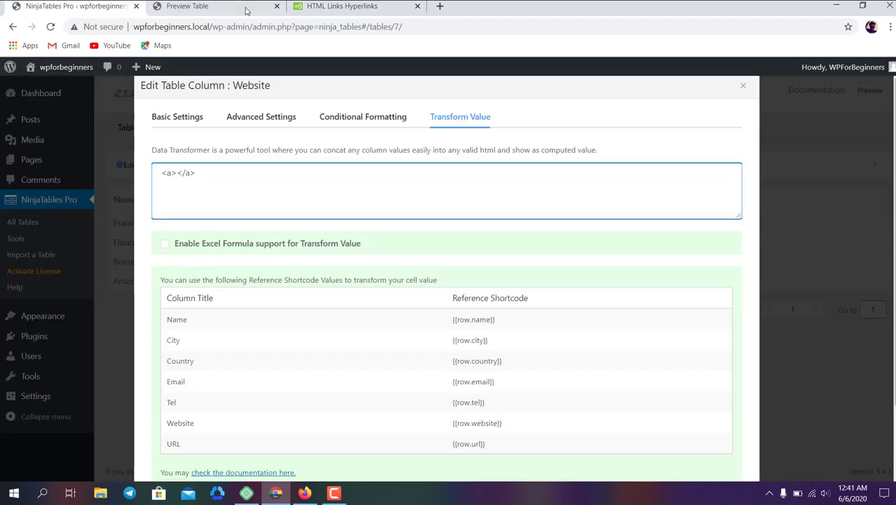
triple_click(237, 172)
key("ctrl+v")
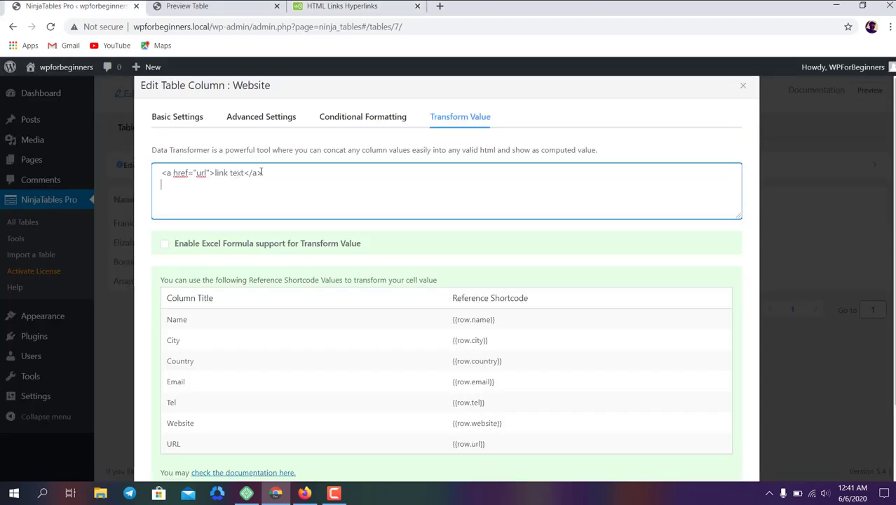
left_click_drag(266, 175, 243, 174)
left_click(244, 172)
left_click_drag(214, 172, 244, 173)
left_click(244, 173)
Step: Replace the placeholder "link text" in the transform value with the Website column's reference shortcode {{row.website}}
double_click(180, 423)
left_click(190, 421)
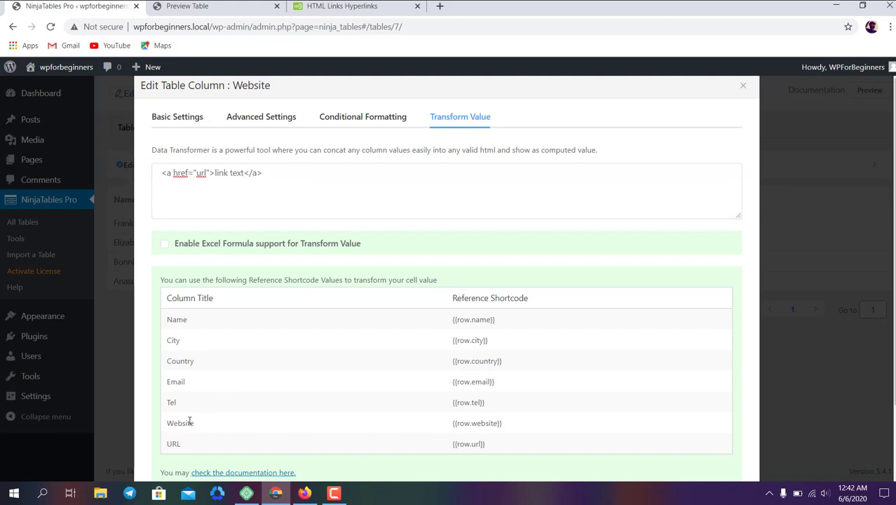
triple_click(480, 422)
right_click(479, 423)
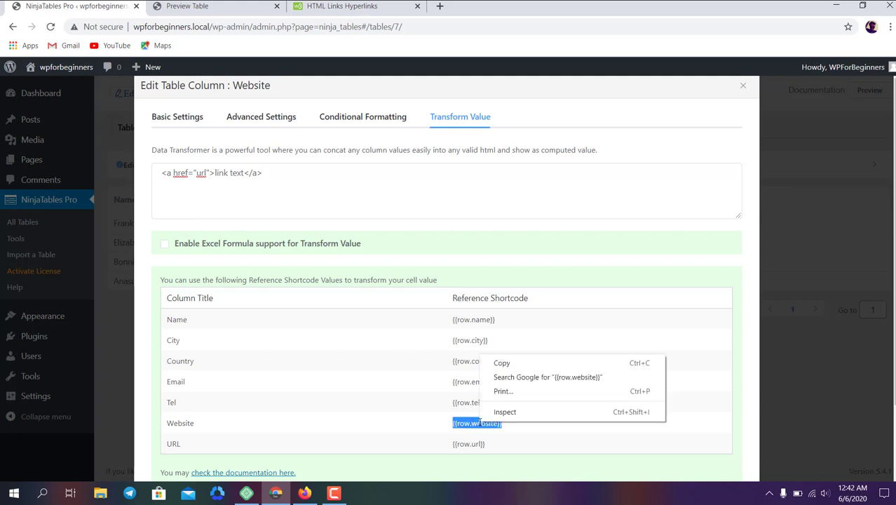
left_click(502, 363)
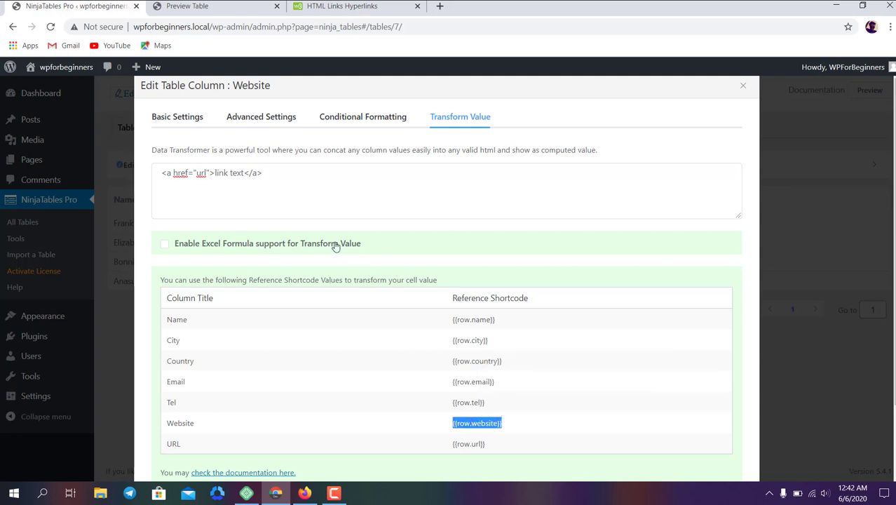
left_click(243, 176)
key("shift+Left")
key("shift+Left")
key("shift+Left")
key("shift+Left")
key("shift+Left")
key("shift+Left")
key("shift+Left")
key("shift+Left")
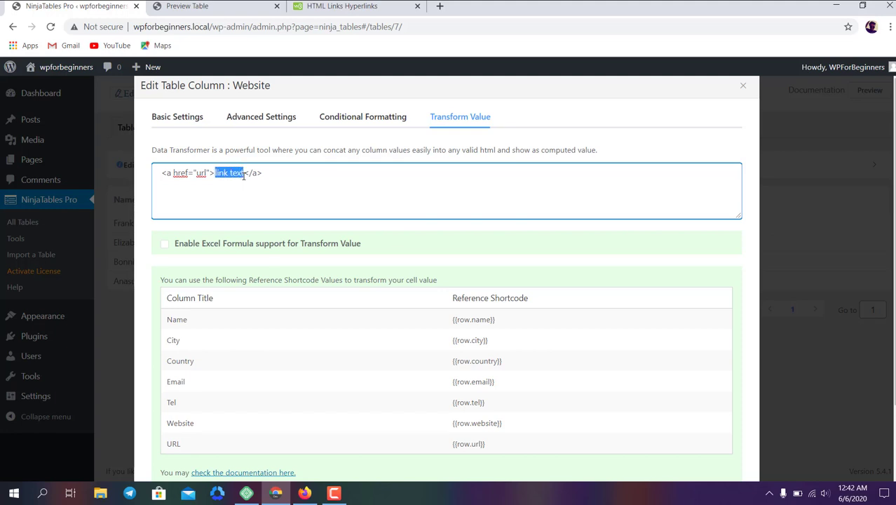
key("ctrl+v")
key("BackSpace")
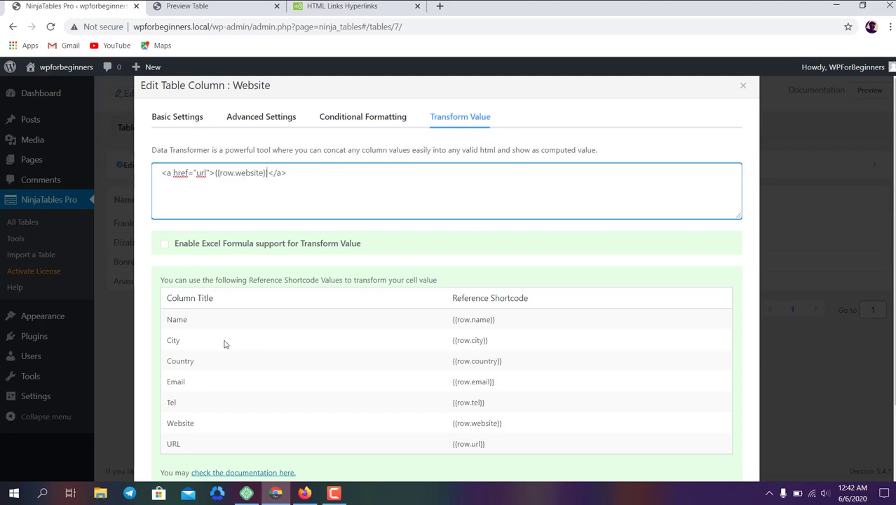
Step: Copy the URL column's reference shortcode {{row.url}} from the shortcode list
double_click(188, 421)
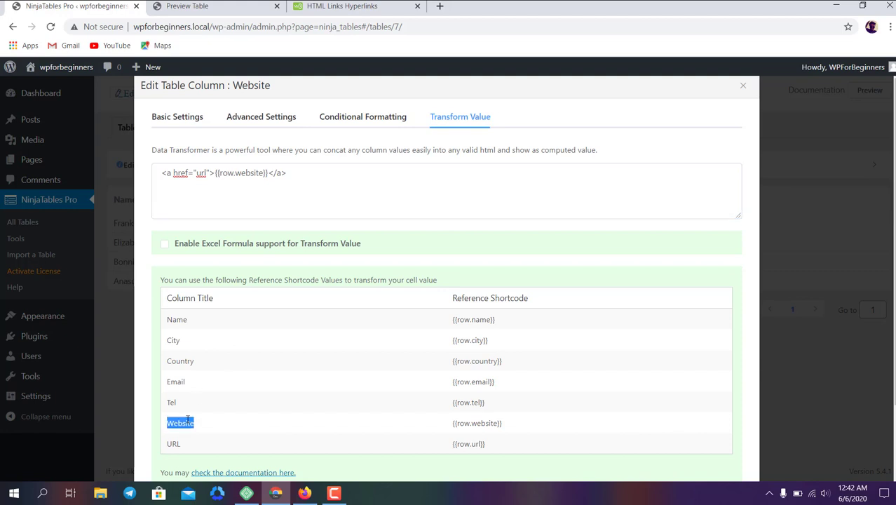
left_click(491, 418)
double_click(201, 173)
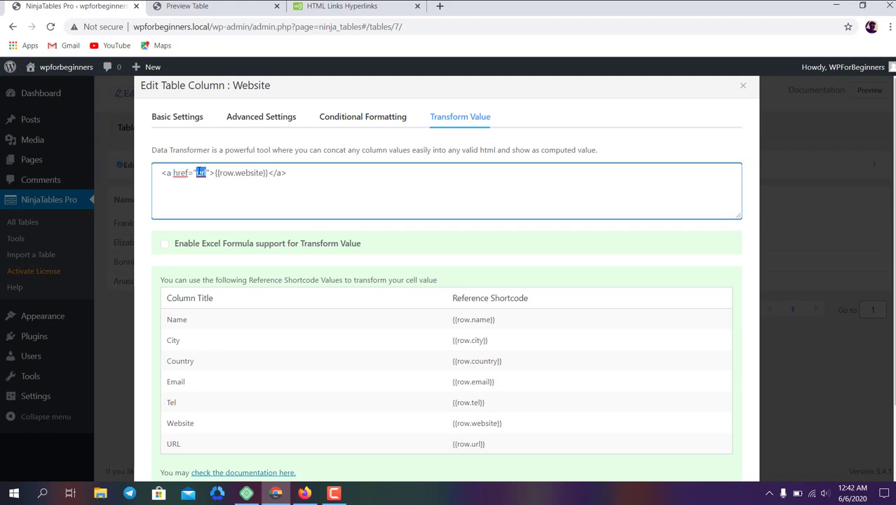
left_click(199, 172)
double_click(174, 443)
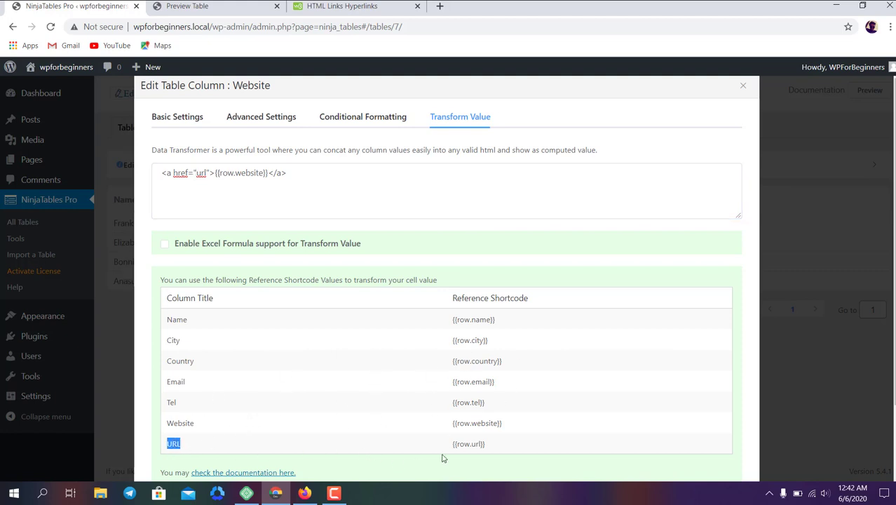
triple_click(471, 440)
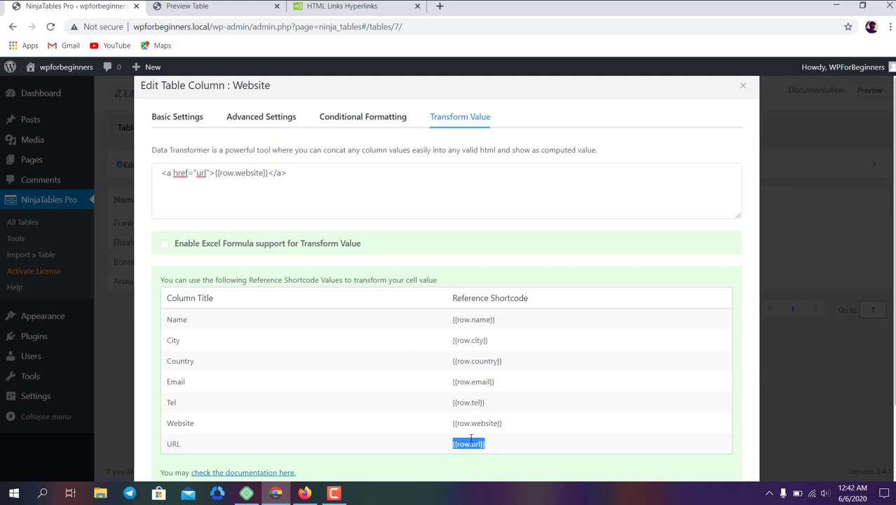
right_click(471, 440)
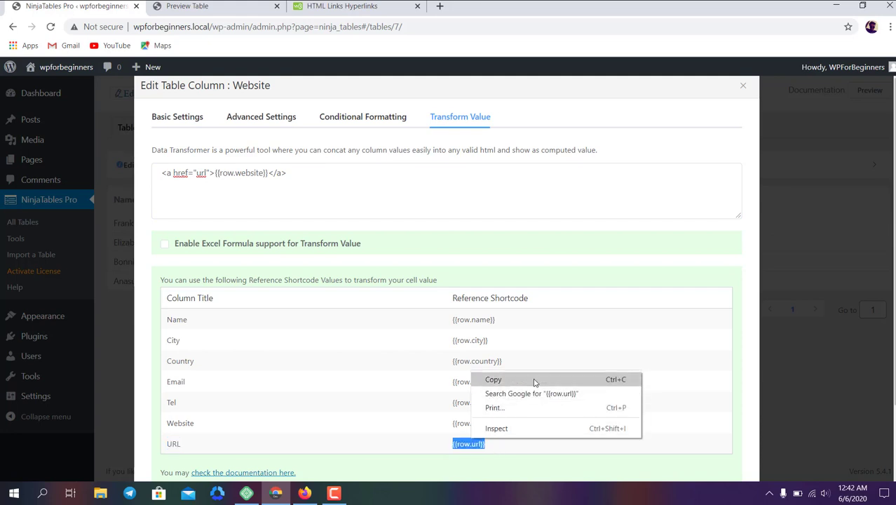
left_click(534, 380)
Step: Replace the url placeholder inside the href quotes with {{row.url}}, remove the extra line break and update the Website column
double_click(202, 173)
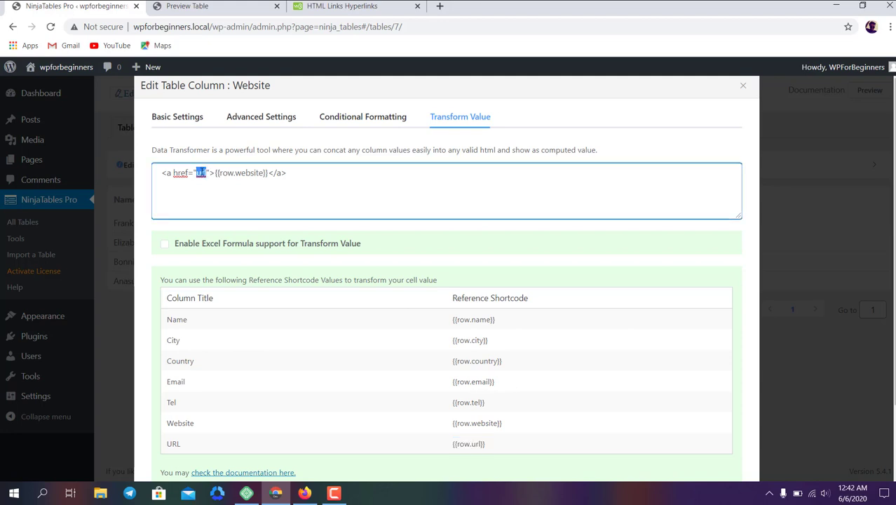
key("BackSpace")
key("ctrl+v")
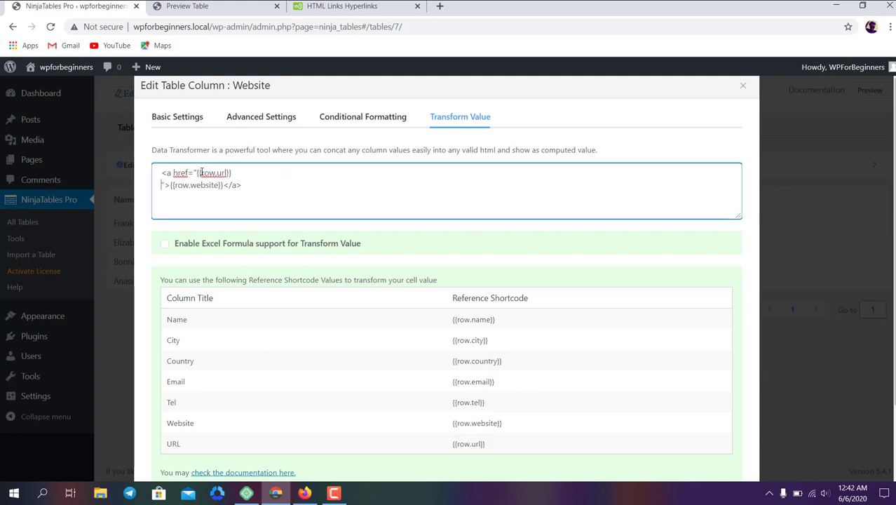
key("BackSpace")
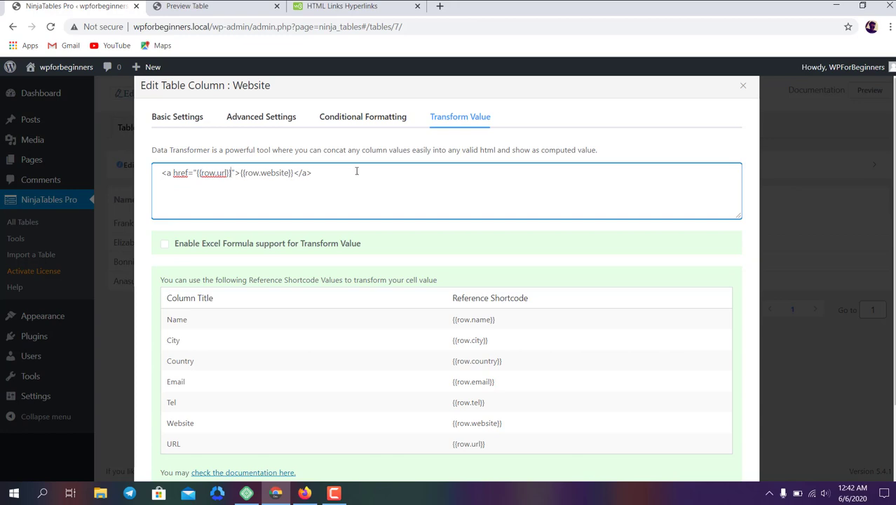
scroll(357, 172, "down", 2)
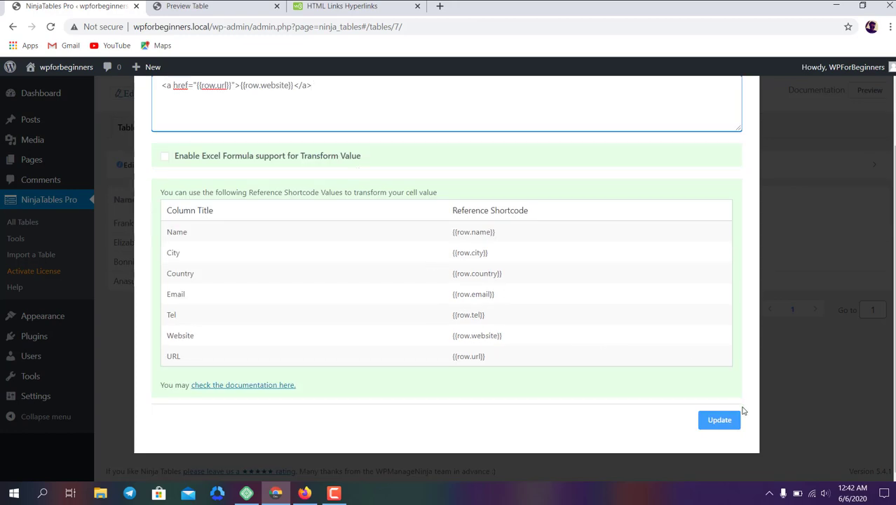
left_click(711, 420)
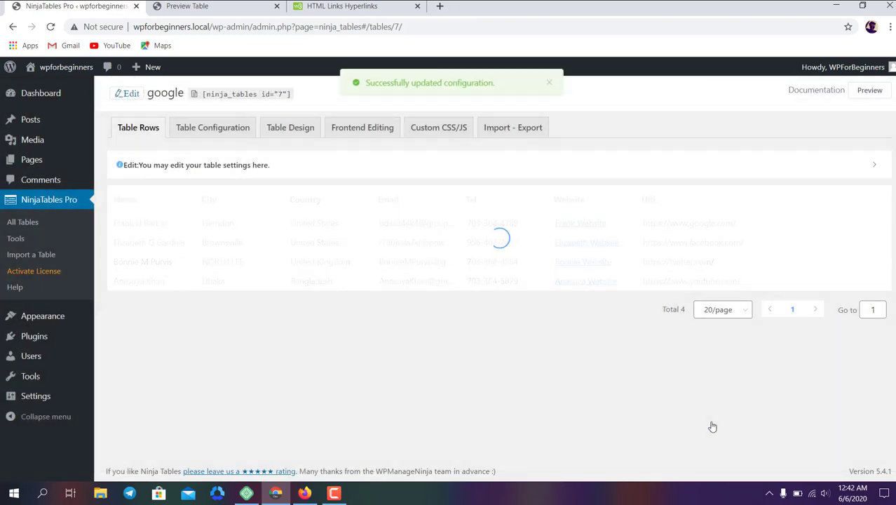
Step: Preview the table and test the Website links of the first and second rows, returning to the preview after each
left_click(870, 91)
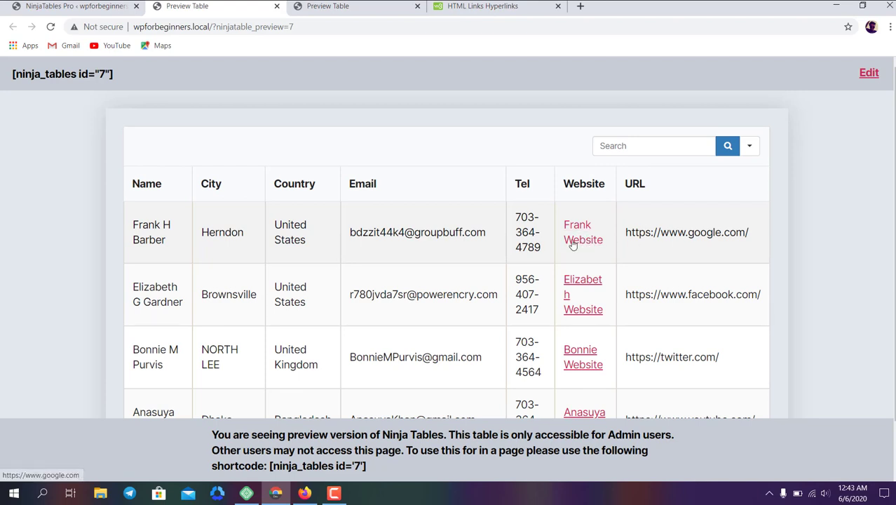
left_click(573, 244)
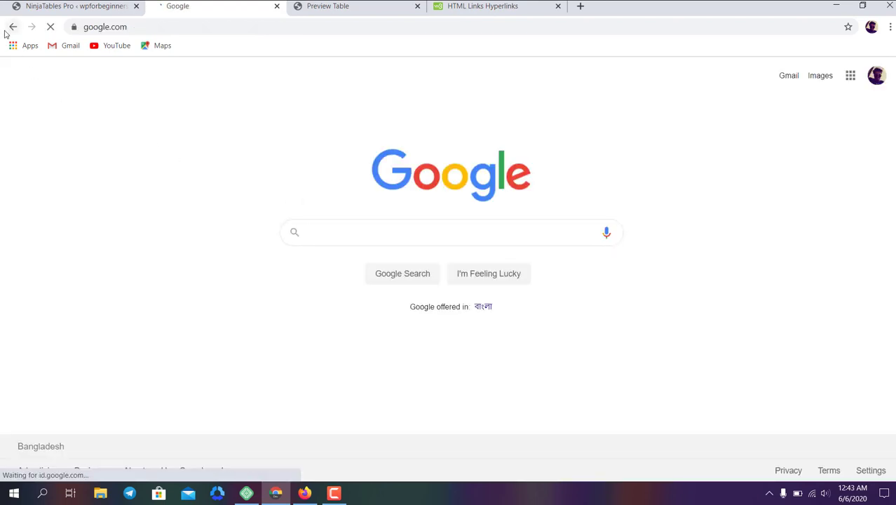
left_click(13, 27)
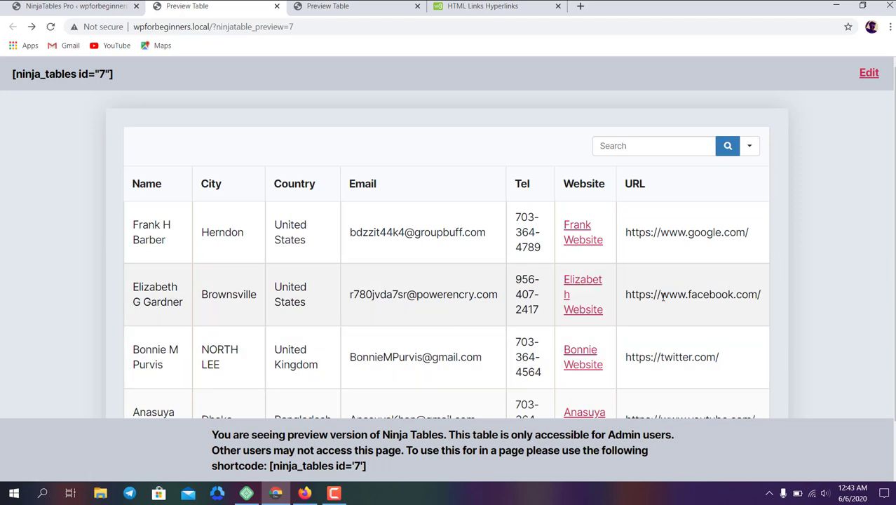
triple_click(663, 297)
left_click(662, 296)
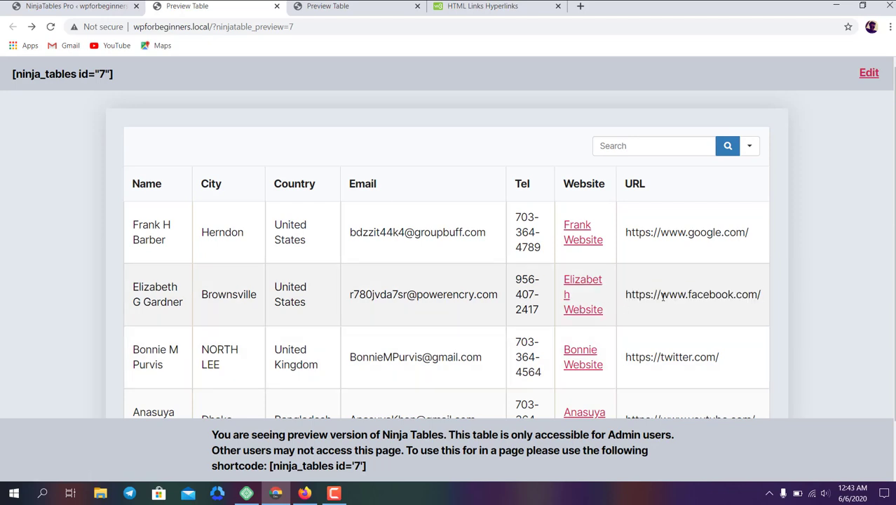
left_click(586, 313)
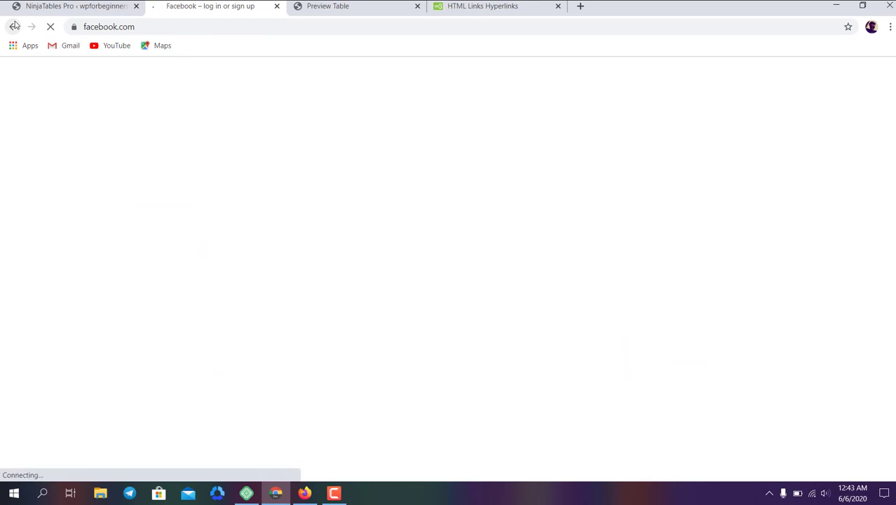
left_click(14, 26)
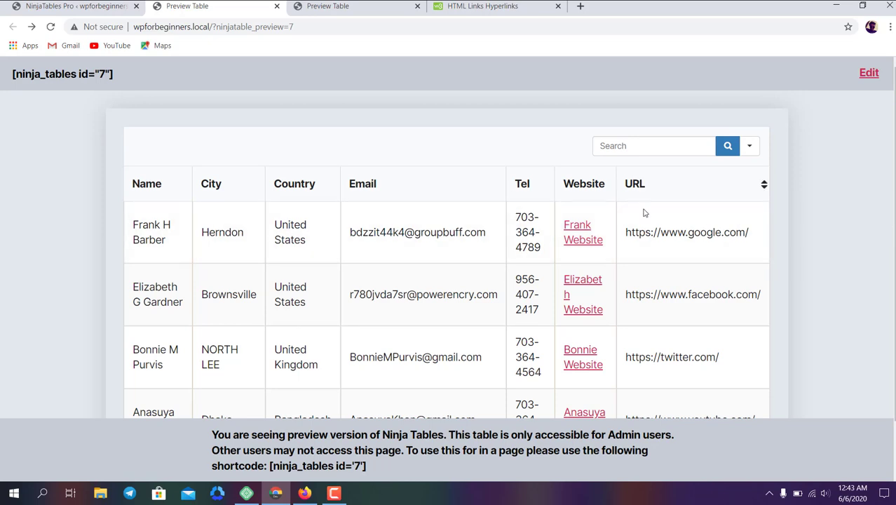
scroll(668, 336, "down", 1)
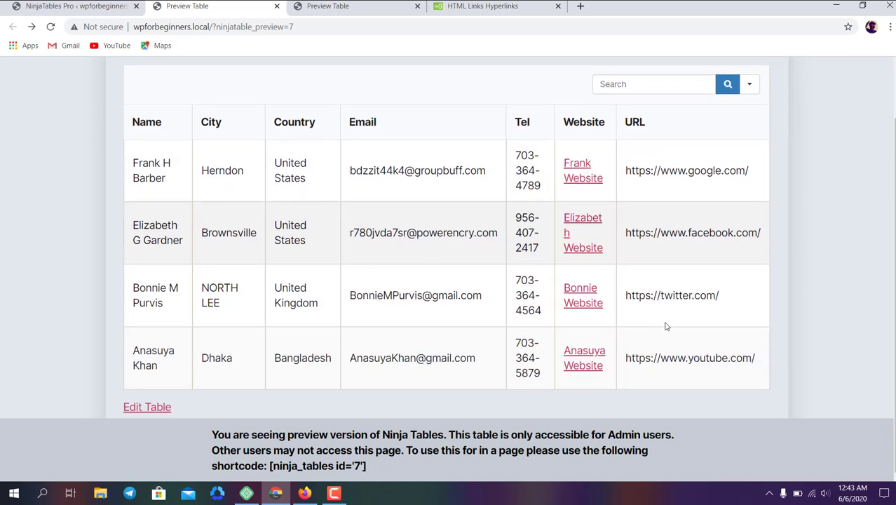
scroll(666, 325, "up", 1)
scroll(660, 287, "down", 1)
Step: Set the URL column's responsive breakpoint to Totally hidden on all devices in the table editor, update it and preview the table
left_click(105, 6)
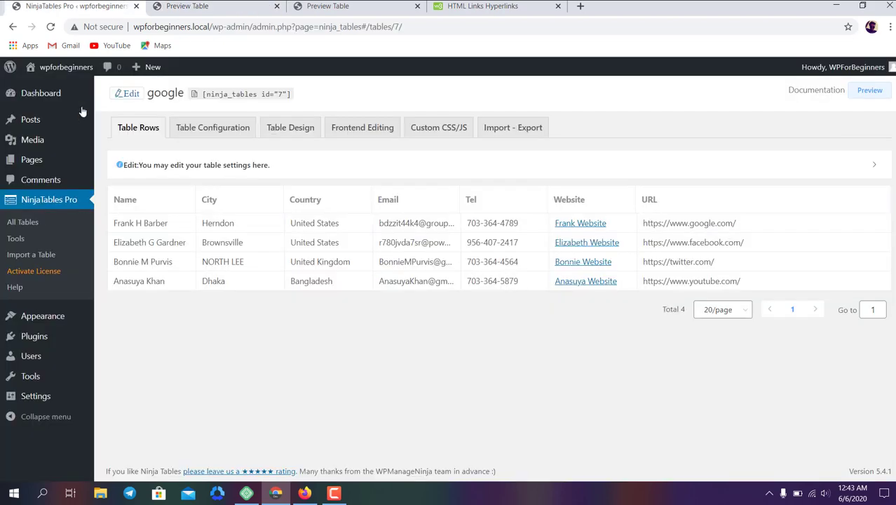
left_click(669, 206)
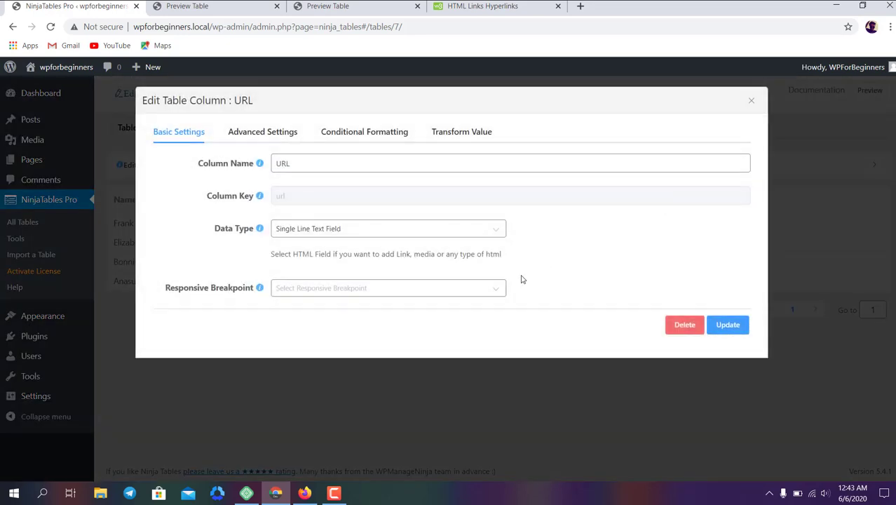
left_click(350, 289)
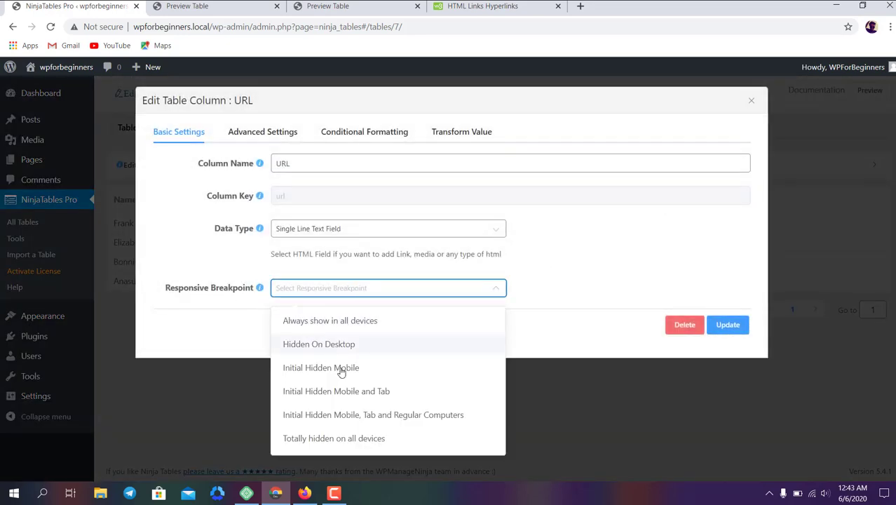
left_click(353, 438)
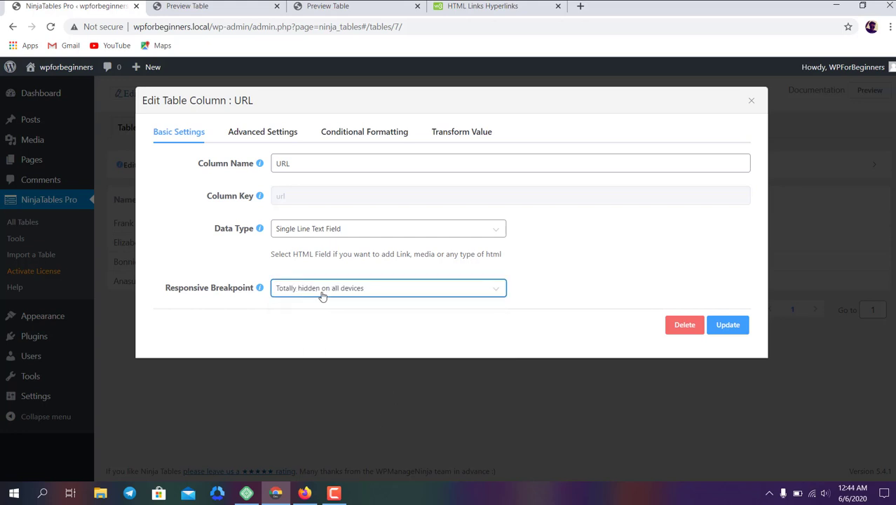
left_click(729, 324)
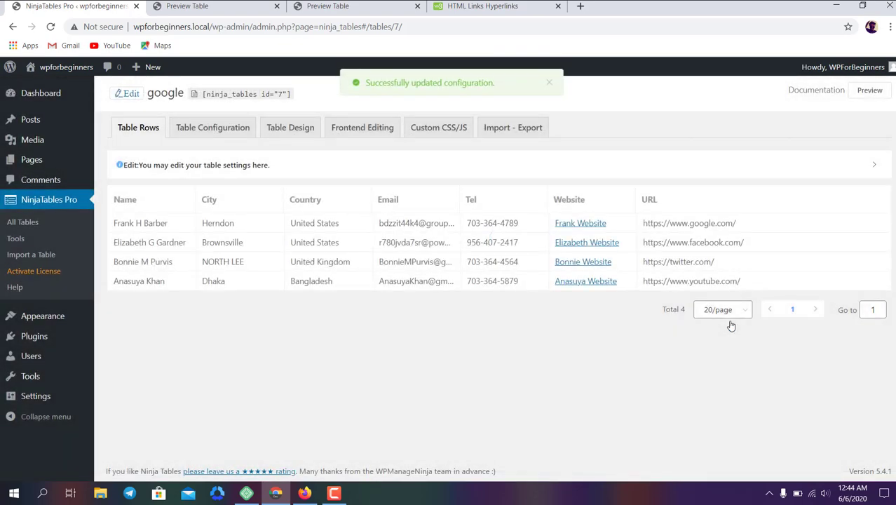
left_click(872, 92)
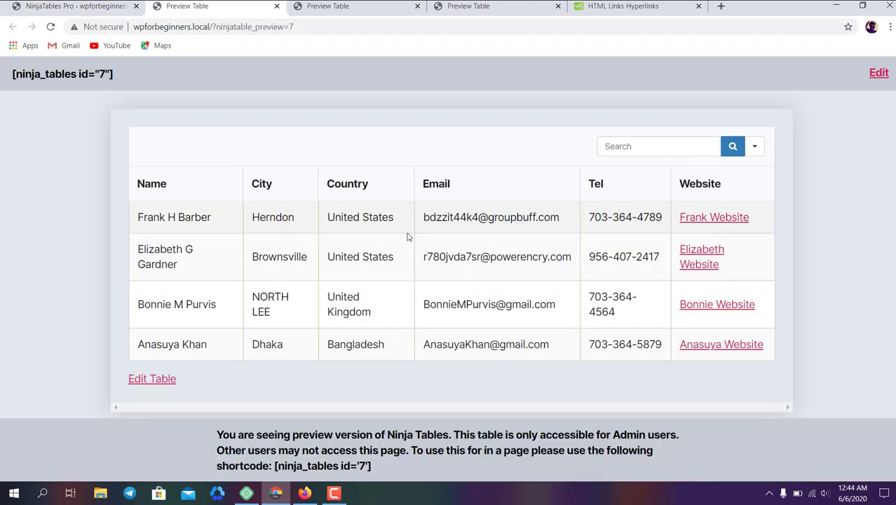
Step: View the WP Tables Google Sheet in Firefox without its Publish to the web dialog, and return to the table preview in Chrome
left_click(313, 497)
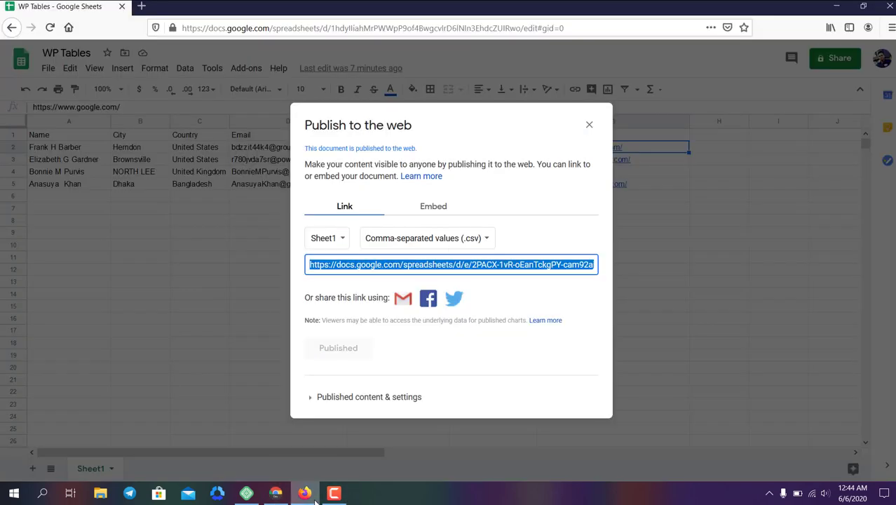
left_click(588, 125)
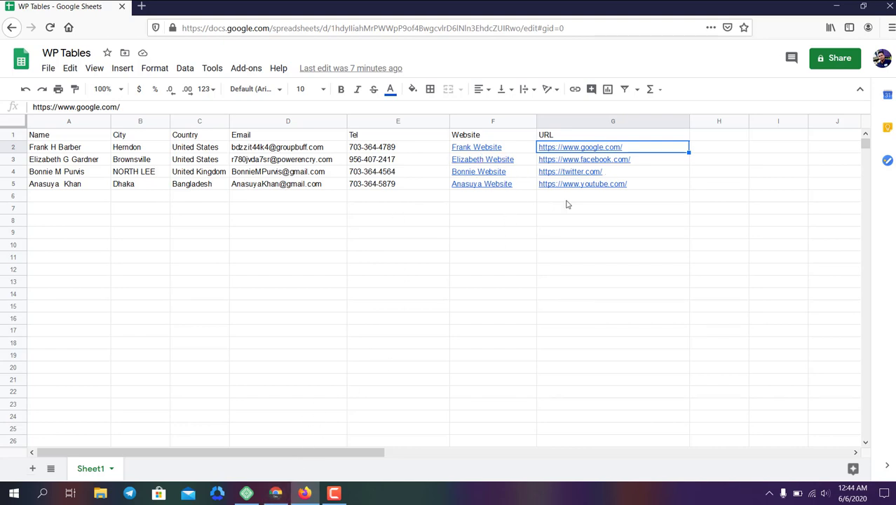
mouse_move(523, 191)
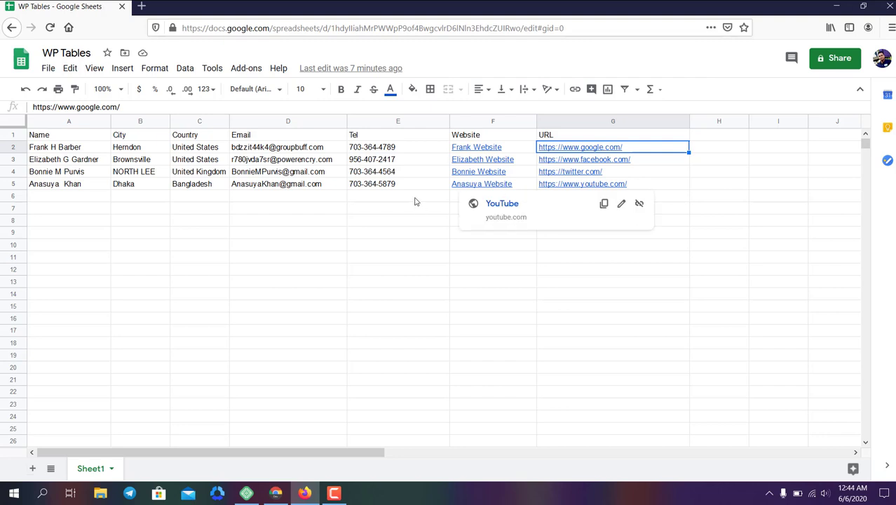
left_click(335, 494)
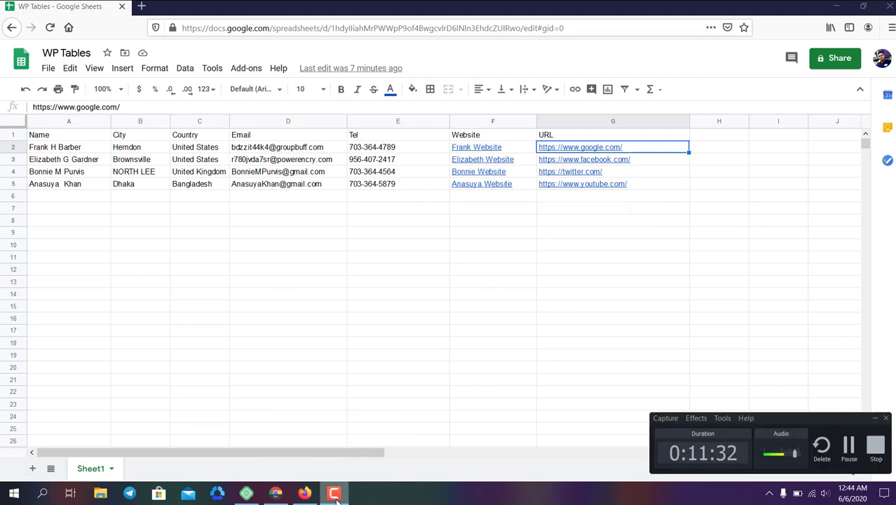
left_click(276, 494)
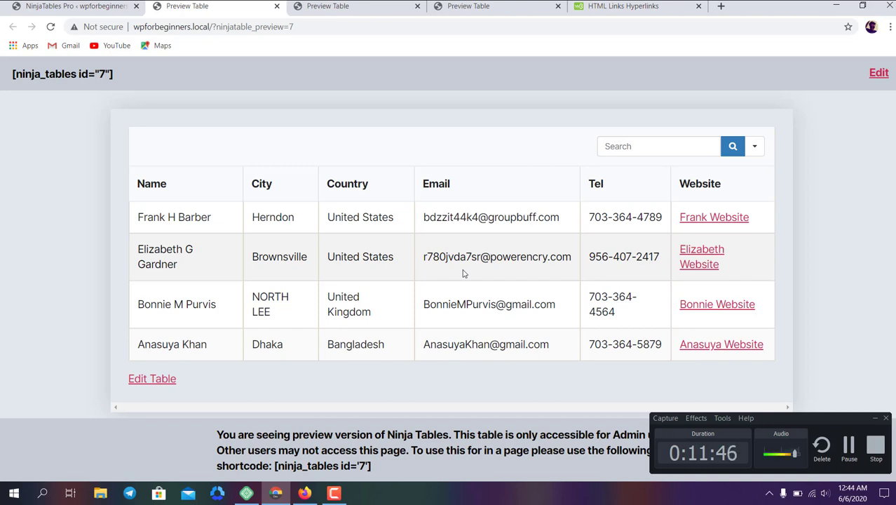
Step: Examine the first row's Email and Tel values in the table preview
triple_click(500, 217)
left_click(499, 217)
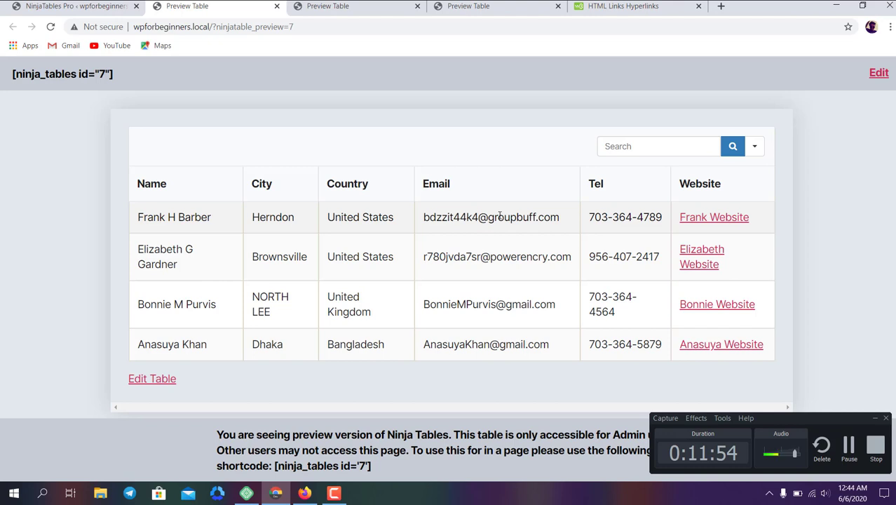
double_click(499, 217)
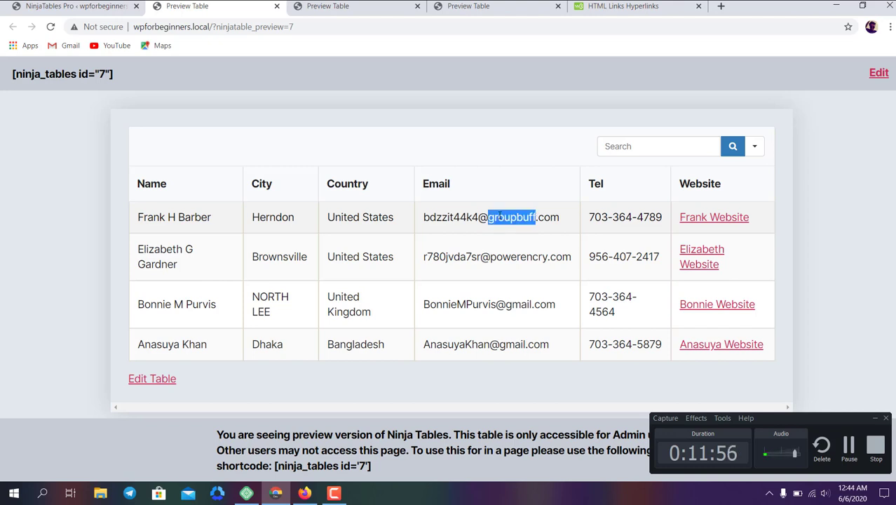
left_click(500, 218)
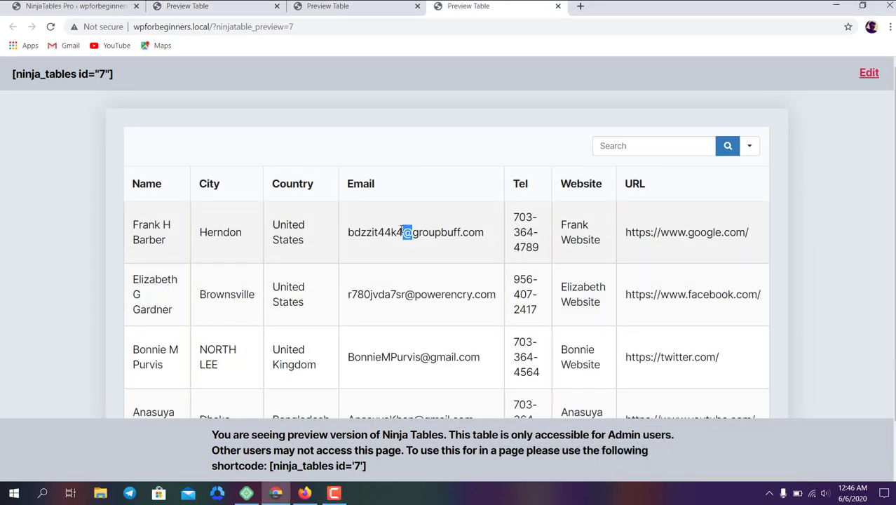
triple_click(400, 231)
left_click(400, 232)
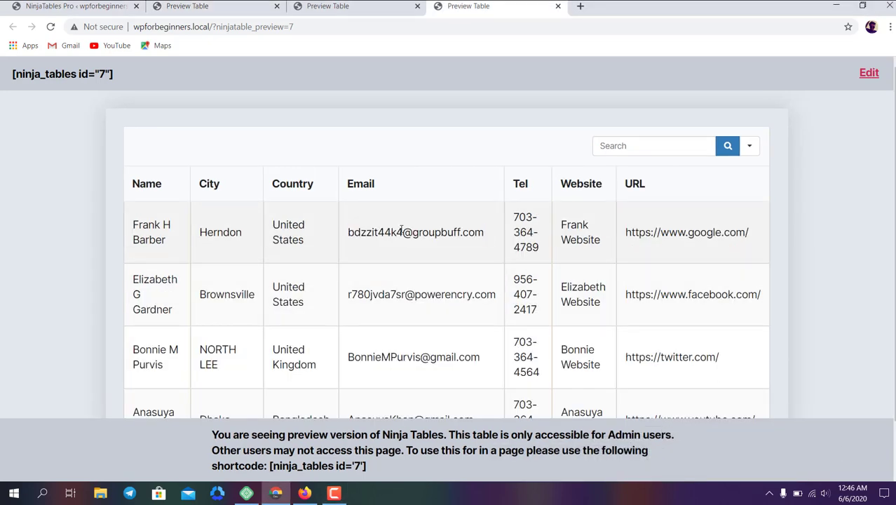
triple_click(518, 238)
left_click(517, 242)
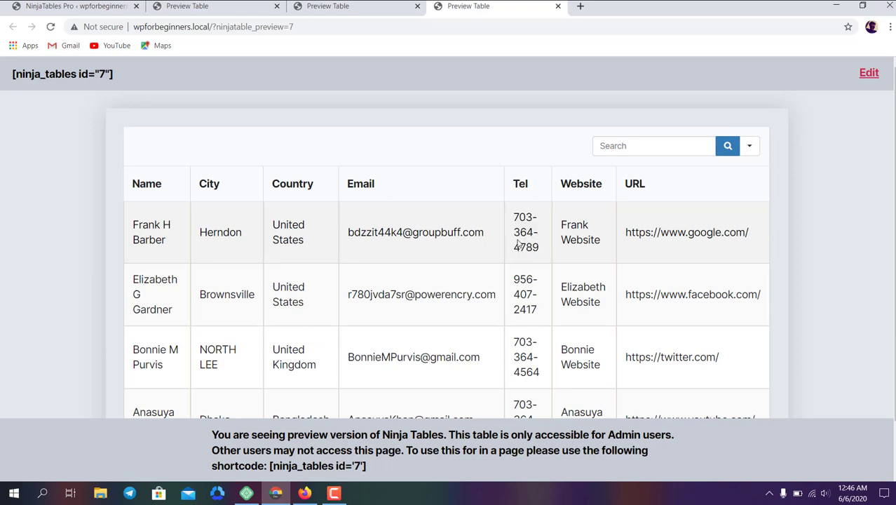
triple_click(424, 231)
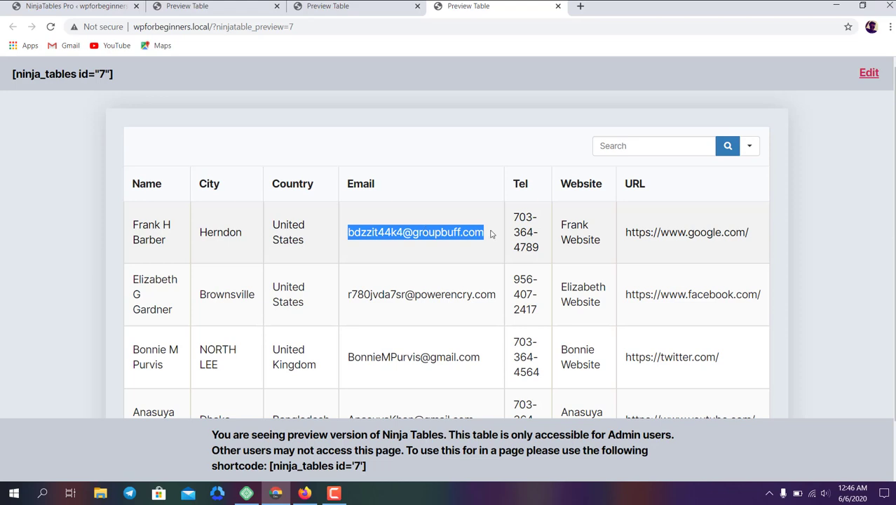
double_click(523, 233)
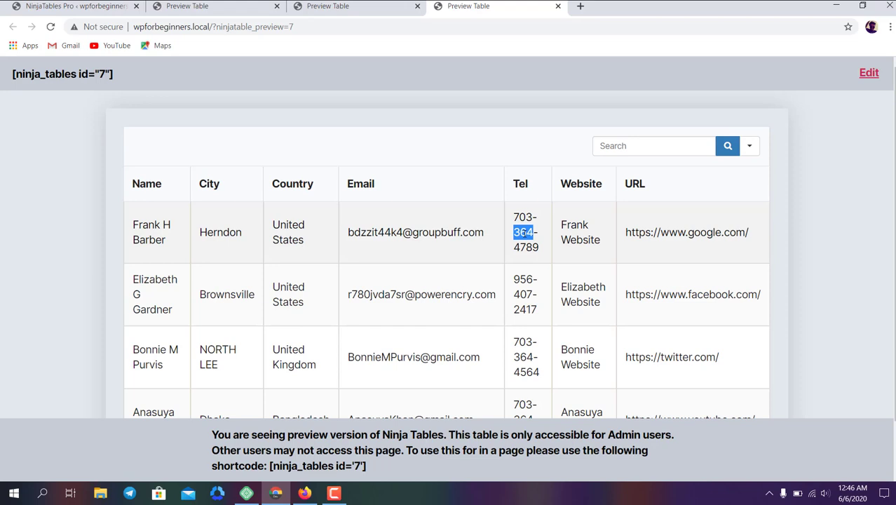
Step: Search Google for mailto and mailto html in a new tab, and open the W3Schools HTML address tag page
left_click(522, 233)
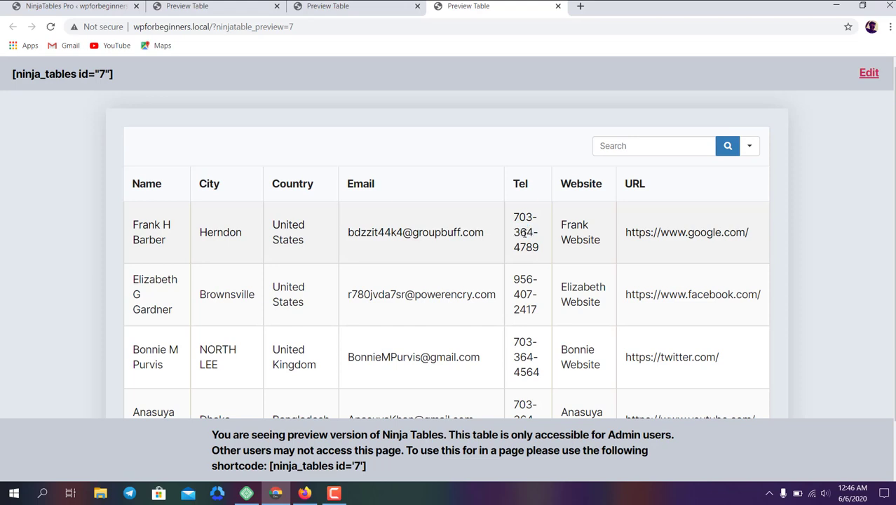
left_click(579, 9)
type("mailt")
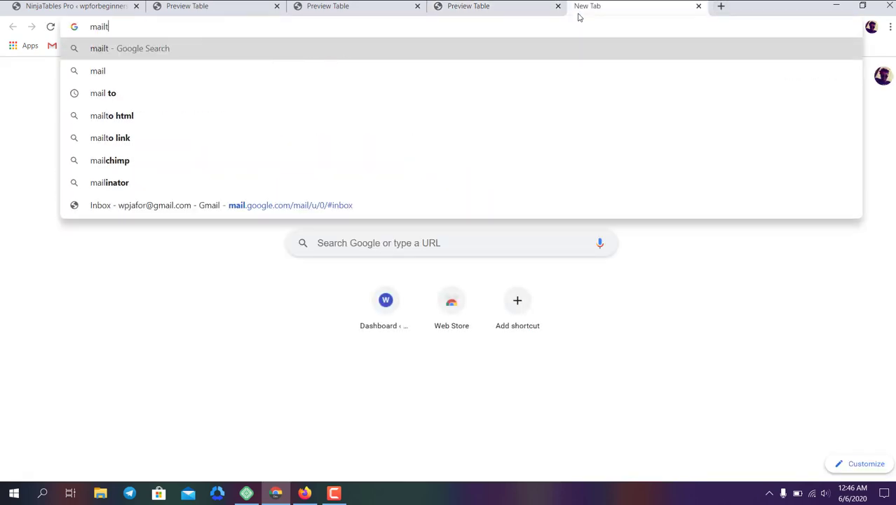
type("o")
key("Return")
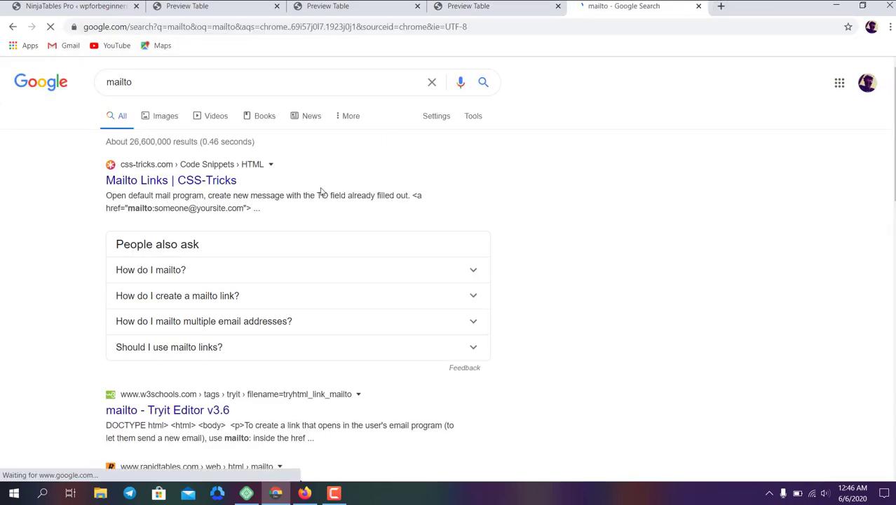
scroll(184, 280, "down", 3)
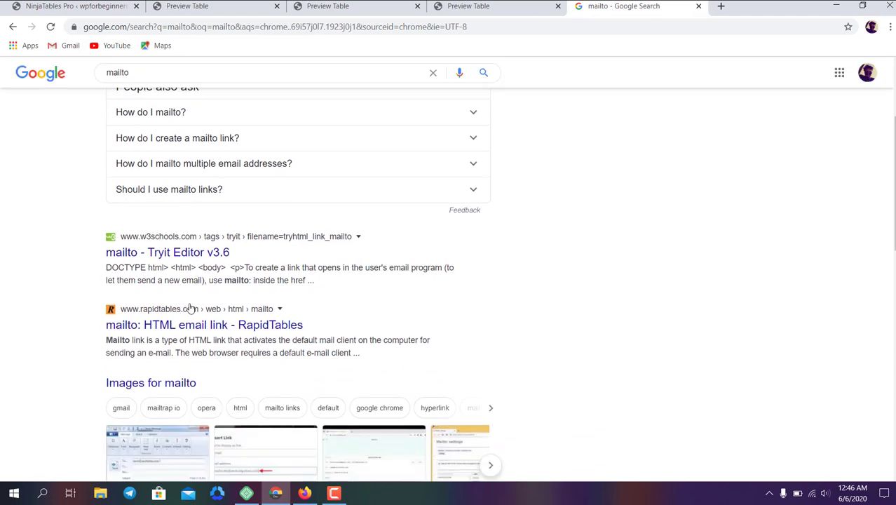
left_click(199, 77)
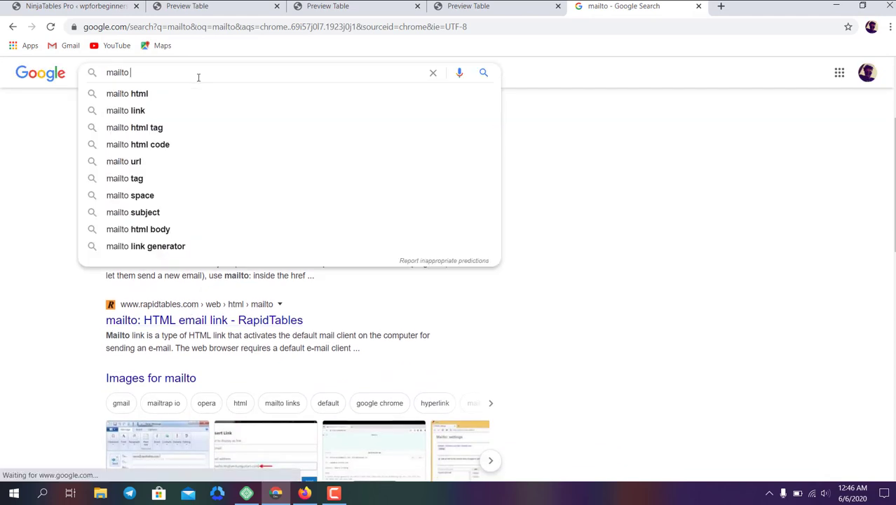
key("Down")
key("Return")
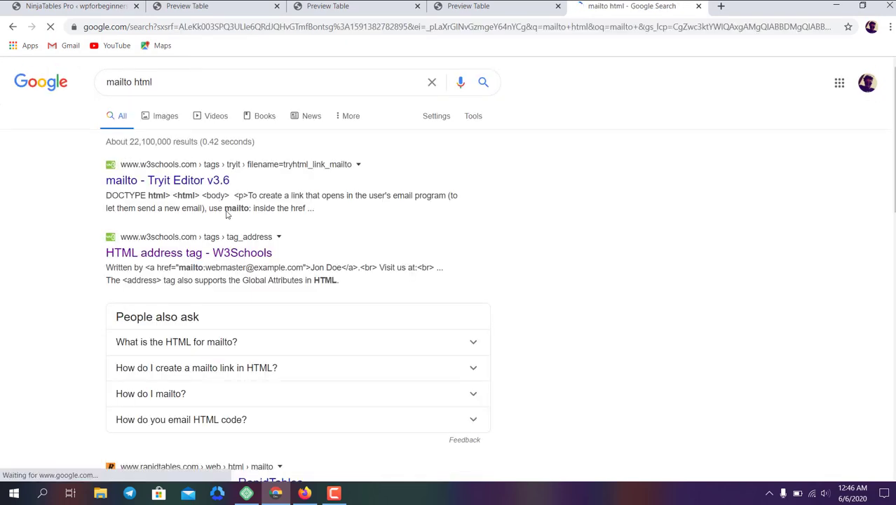
left_click(202, 252)
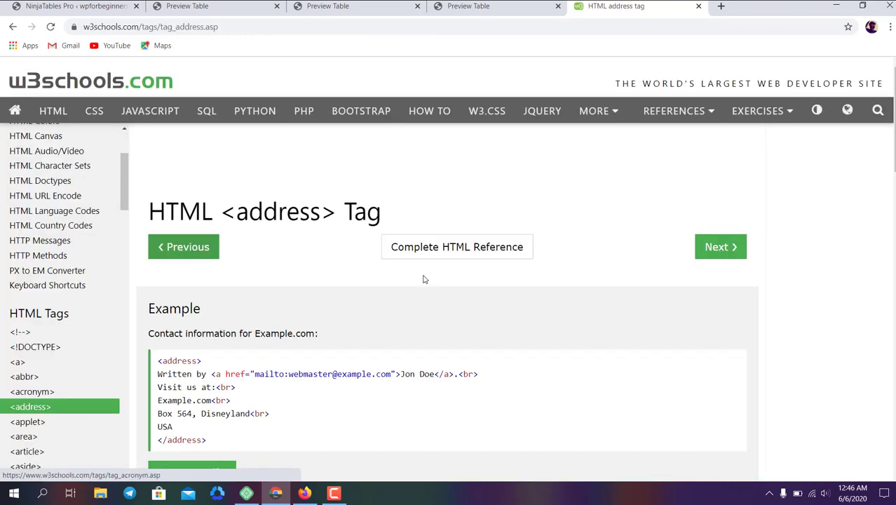
Step: Find the mailto anchor in the address tag example and open that example in the W3Schools Tryit Editor
scroll(487, 260, "down", 2)
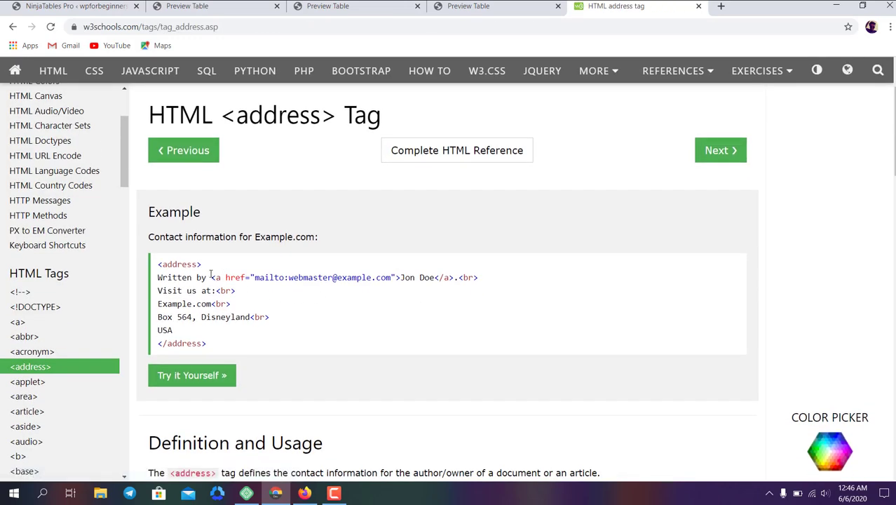
left_click_drag(211, 277, 458, 278)
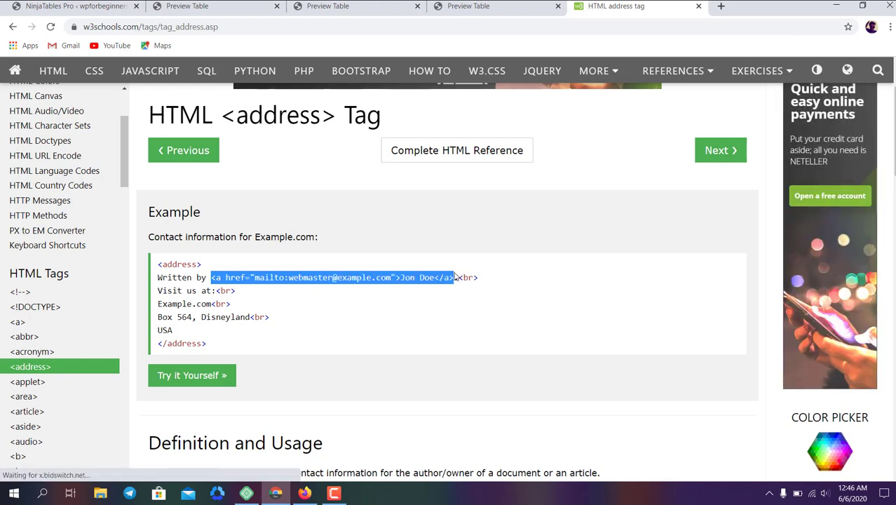
right_click(450, 278)
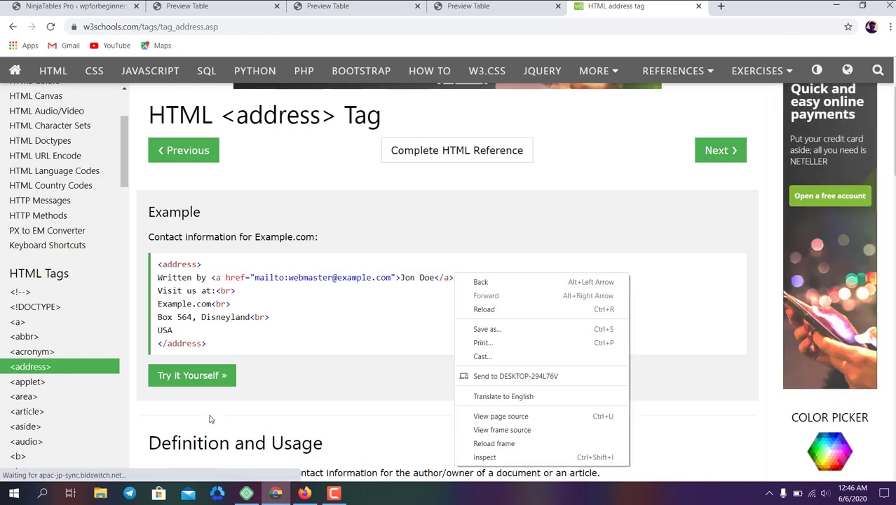
left_click(186, 373)
left_click(188, 375)
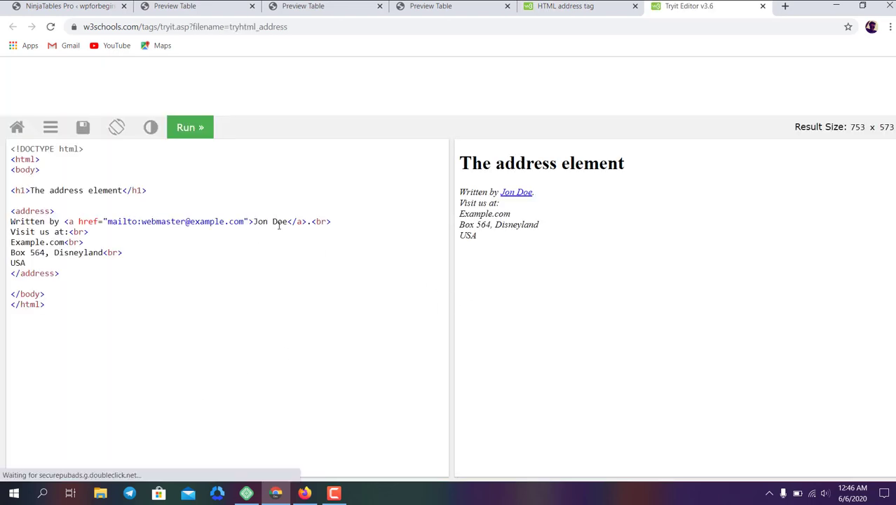
Step: Examine the mailto anchor's link text, test the link in the rendered result, and dismiss the app chooser
left_click_drag(276, 222, 259, 221)
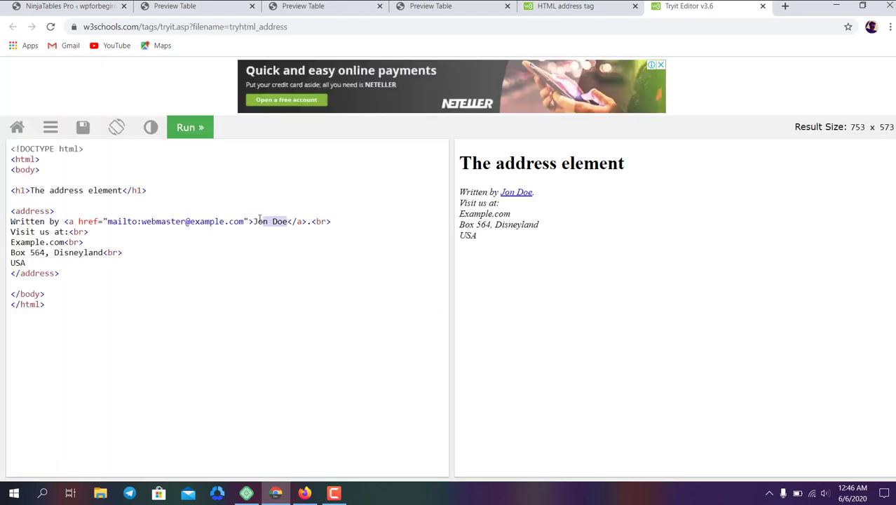
left_click(256, 220)
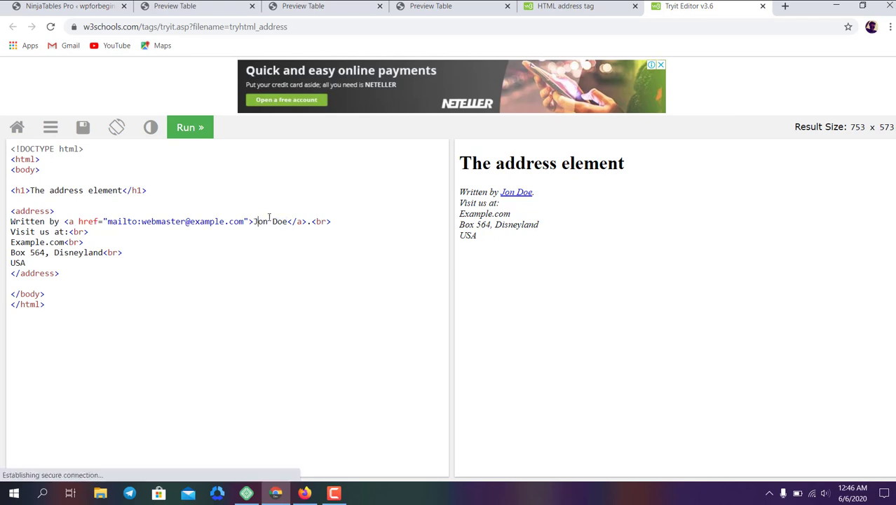
left_click(518, 196)
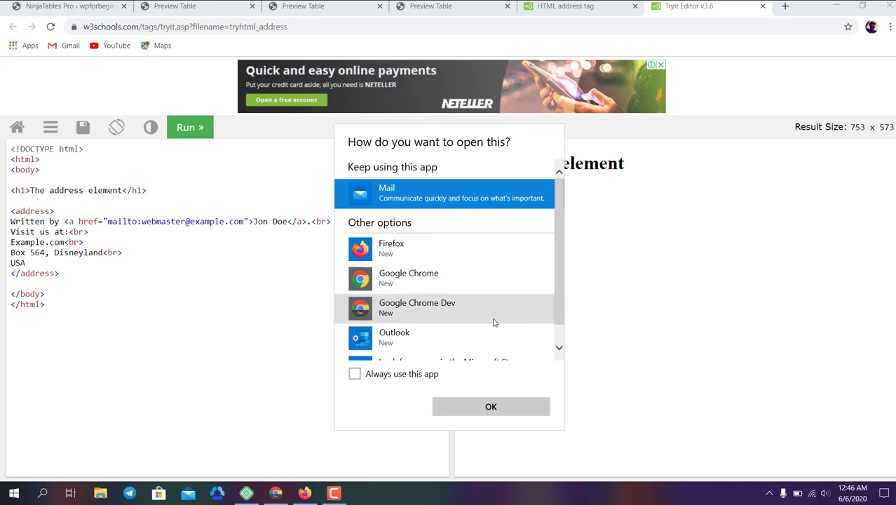
left_click(703, 238)
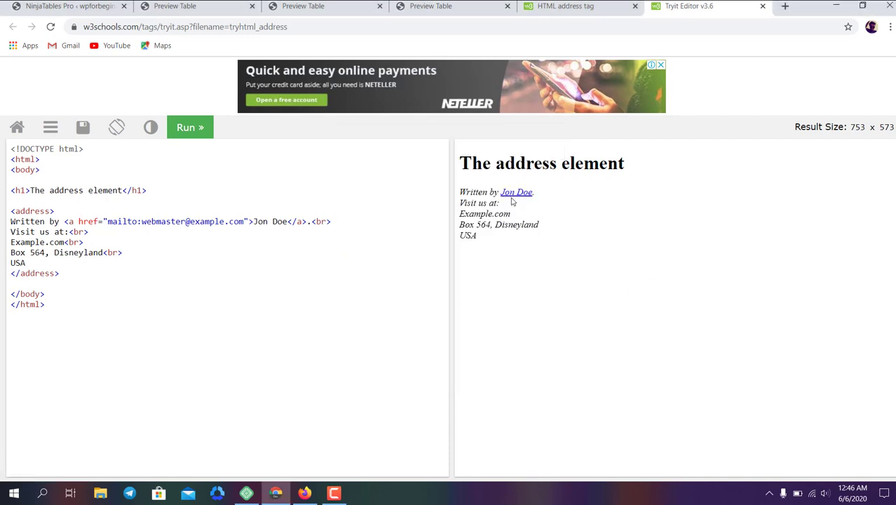
Step: Copy the complete mailto anchor from the example code and paste it as the Email column's Transform Value in the google table
left_click_drag(307, 221, 65, 222)
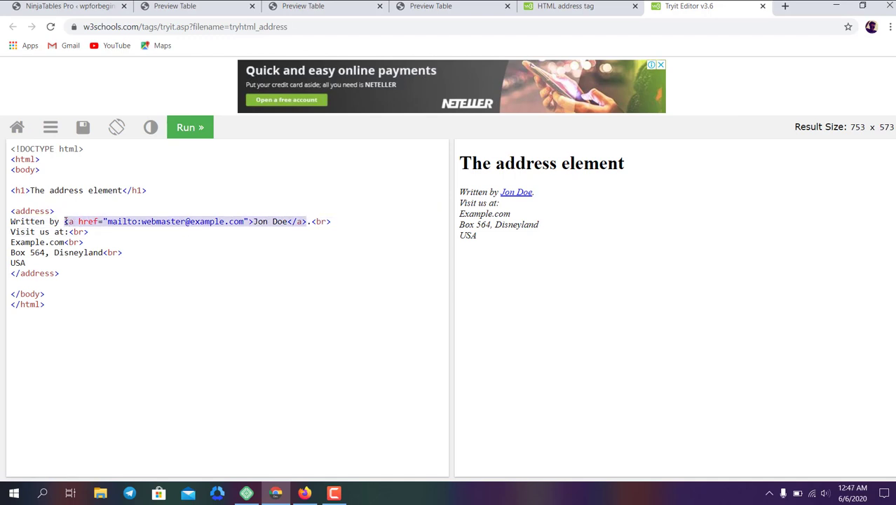
right_click(74, 221)
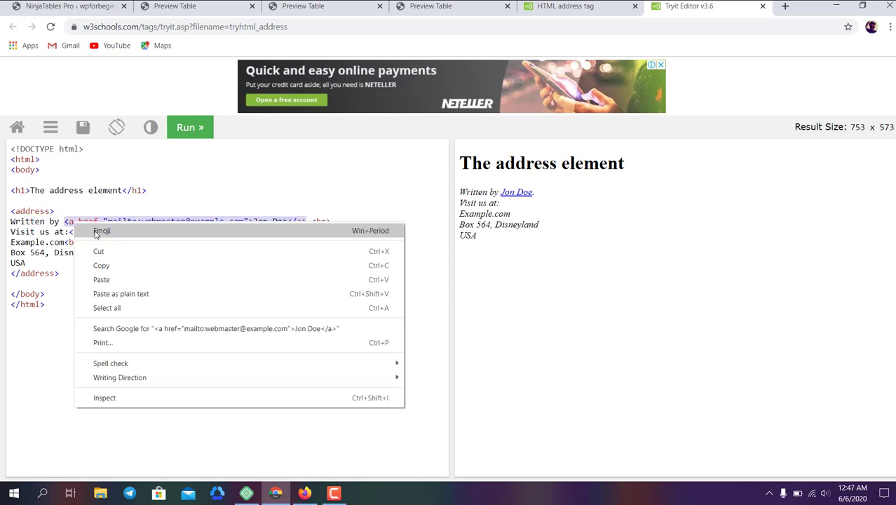
left_click(131, 266)
left_click(67, 5)
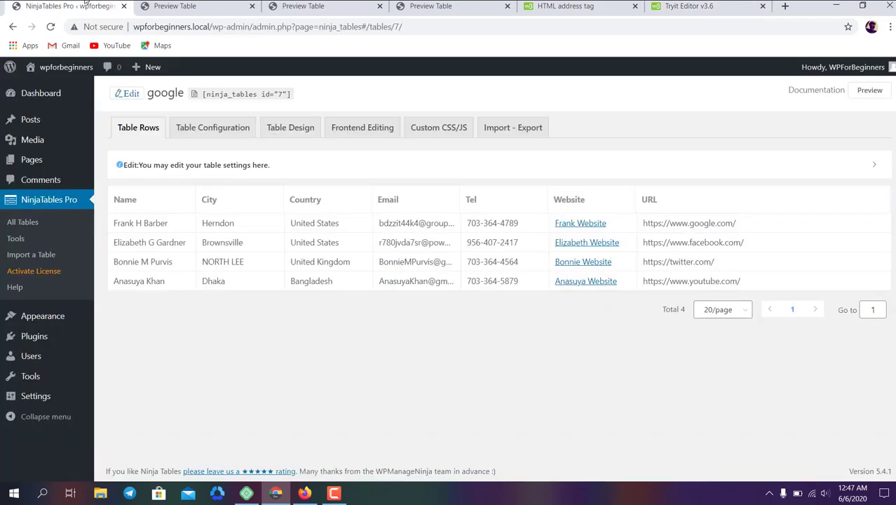
left_click(407, 200)
left_click(467, 134)
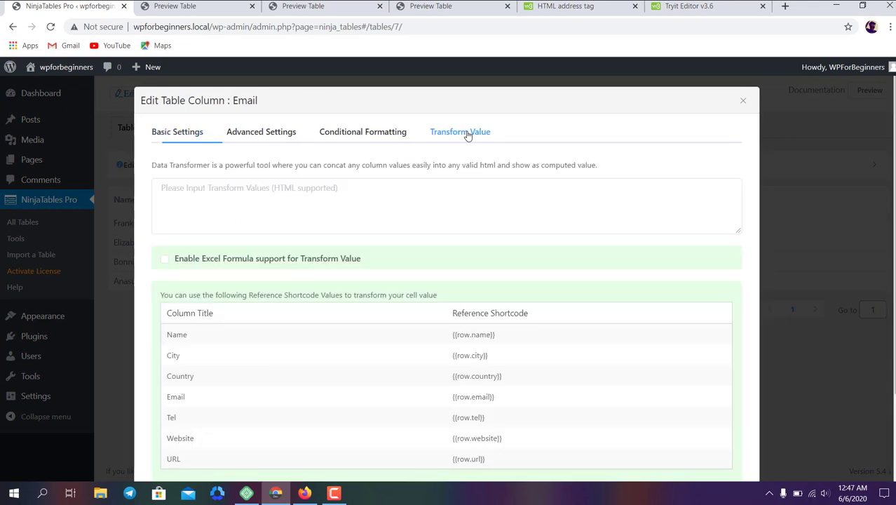
left_click(269, 204)
key("ctrl+v")
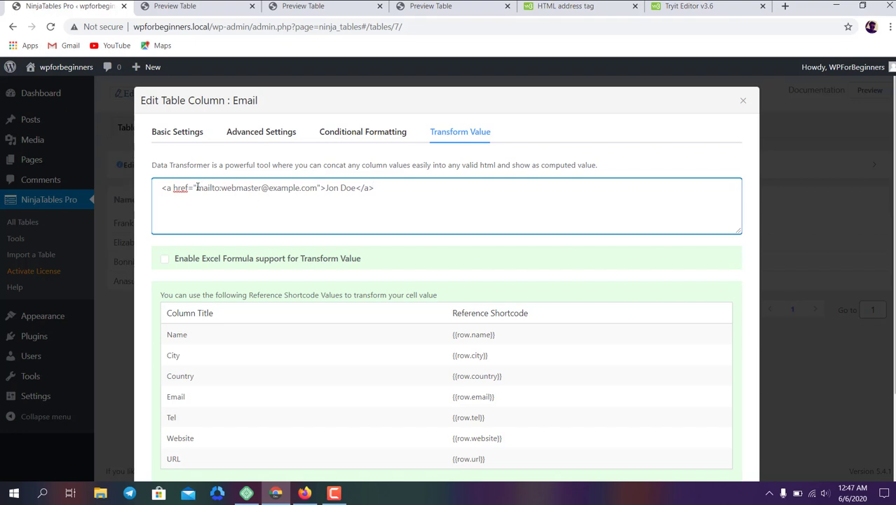
Step: Replace the sample address after mailto: in the Email column's transform value with {{row.email}} on the same line, and update the column
left_click_drag(197, 187, 317, 188)
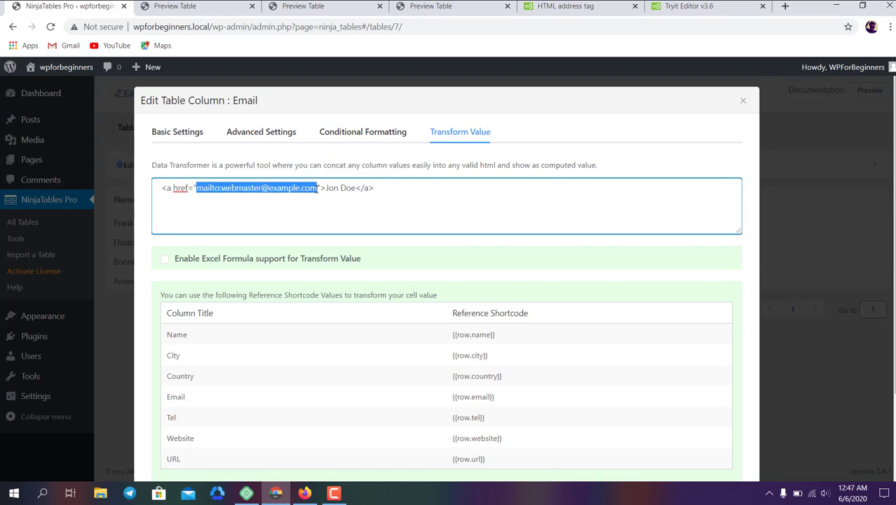
left_click(317, 188)
scroll(316, 187, "down", 1)
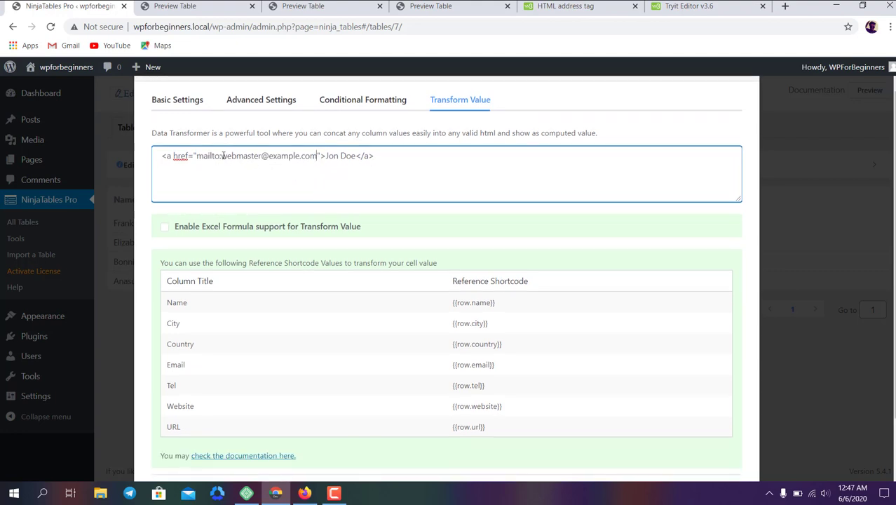
left_click_drag(222, 155, 307, 158)
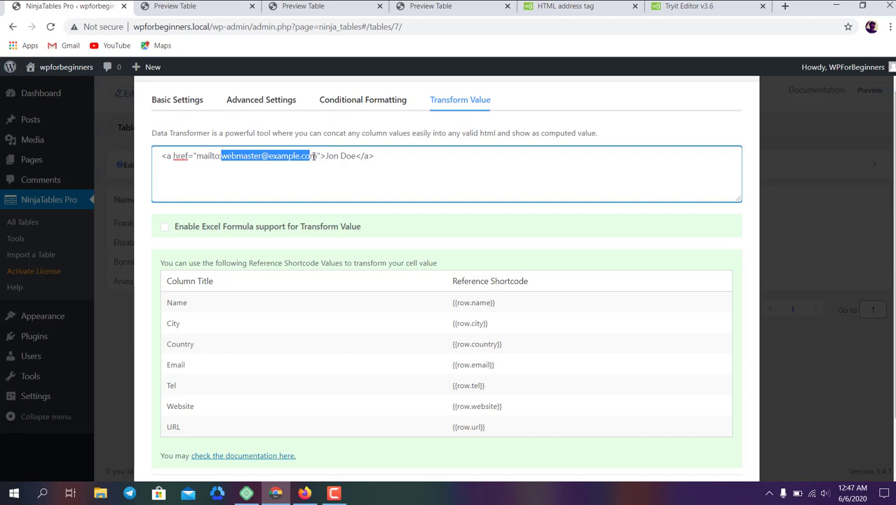
left_click(318, 156)
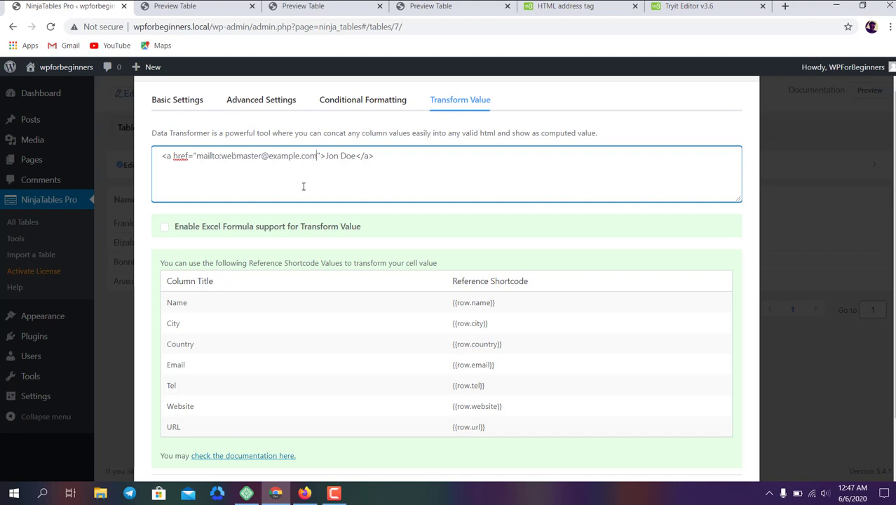
triple_click(488, 365)
right_click(489, 364)
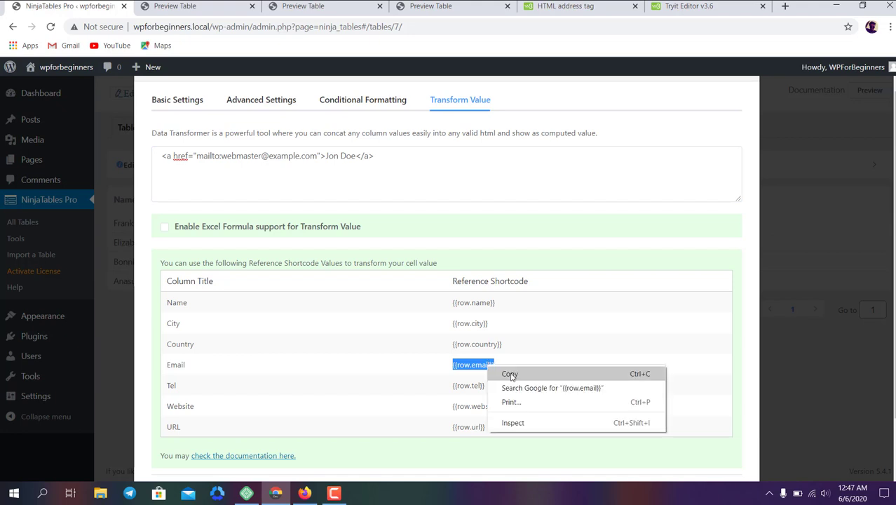
left_click(510, 371)
left_click_drag(318, 156, 225, 158)
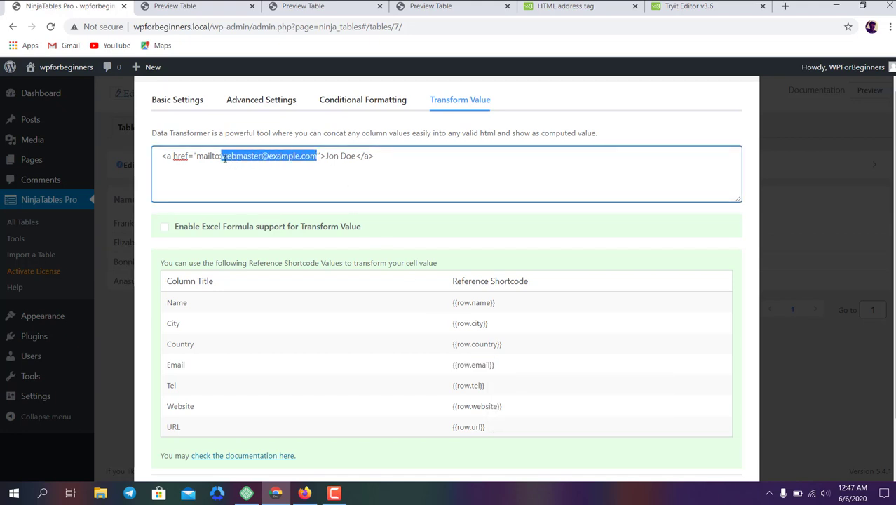
key("ctrl+v")
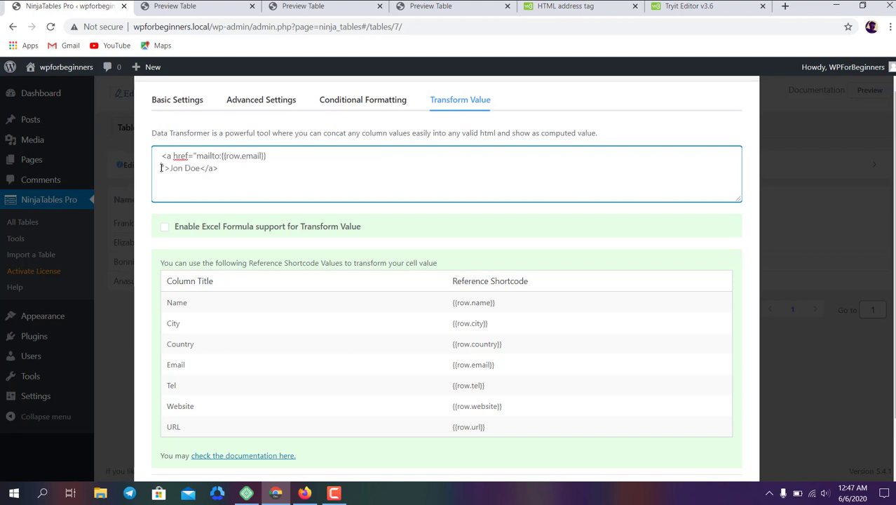
key("BackSpace")
scroll(549, 304, "down", 1)
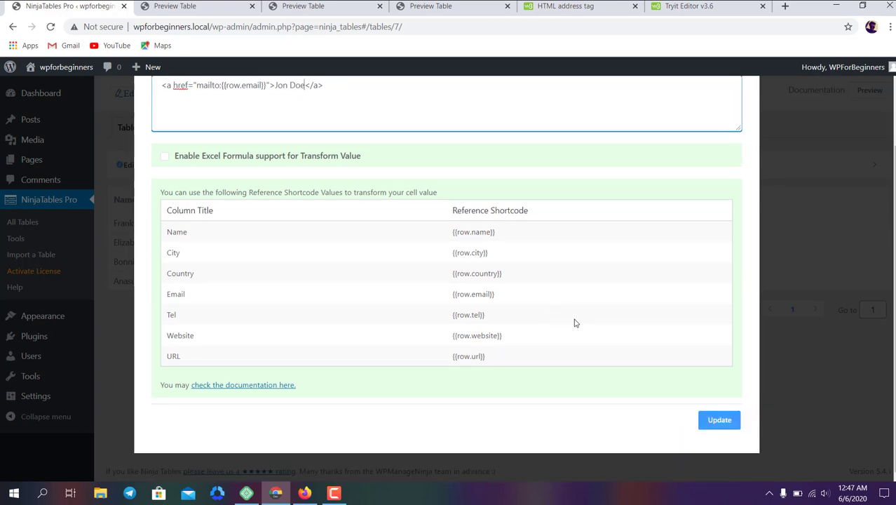
left_click(721, 425)
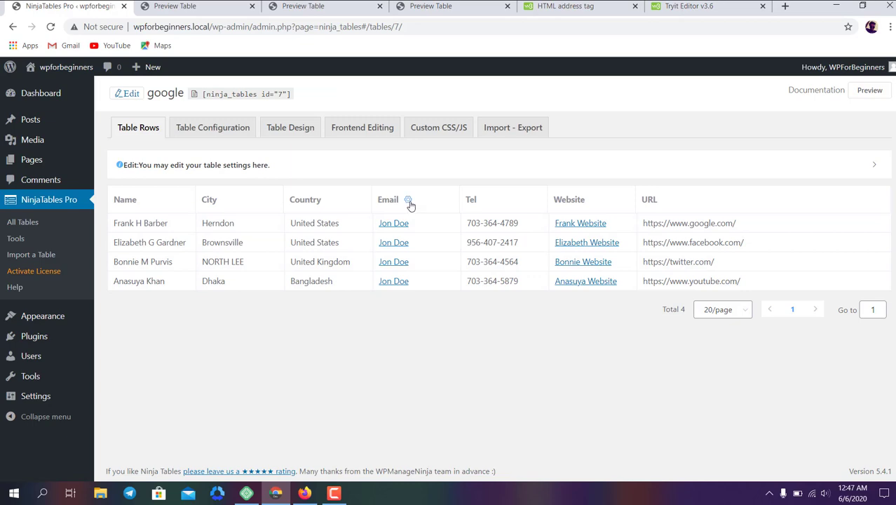
Step: Replace the sample link text in the Email column's transform value with {{row.name}}, update the column and preview the table
left_click(408, 202)
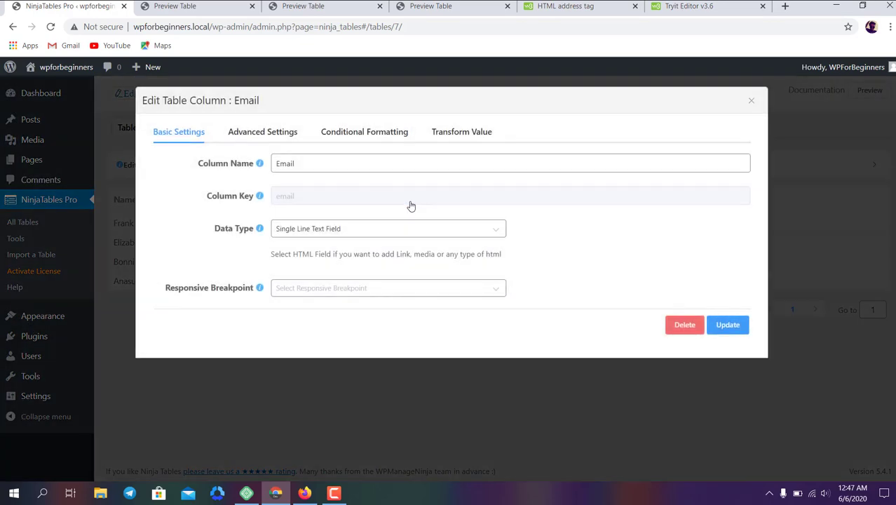
left_click(456, 140)
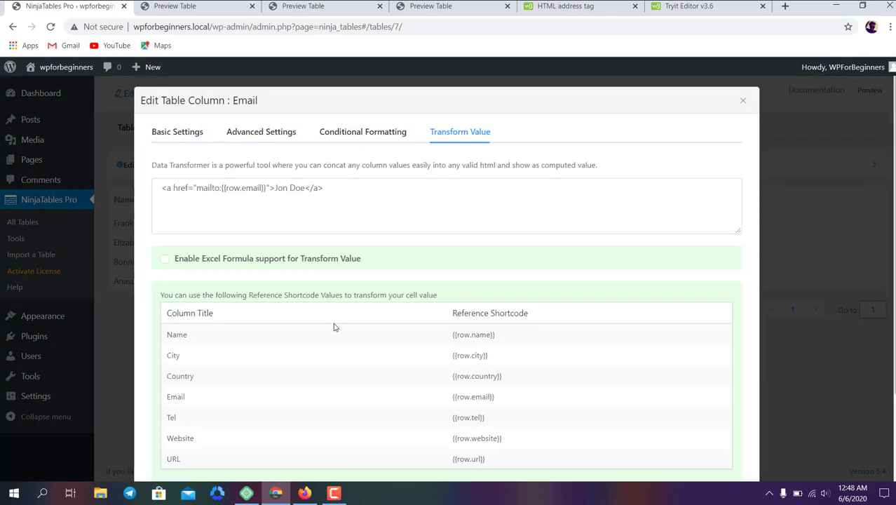
triple_click(475, 334)
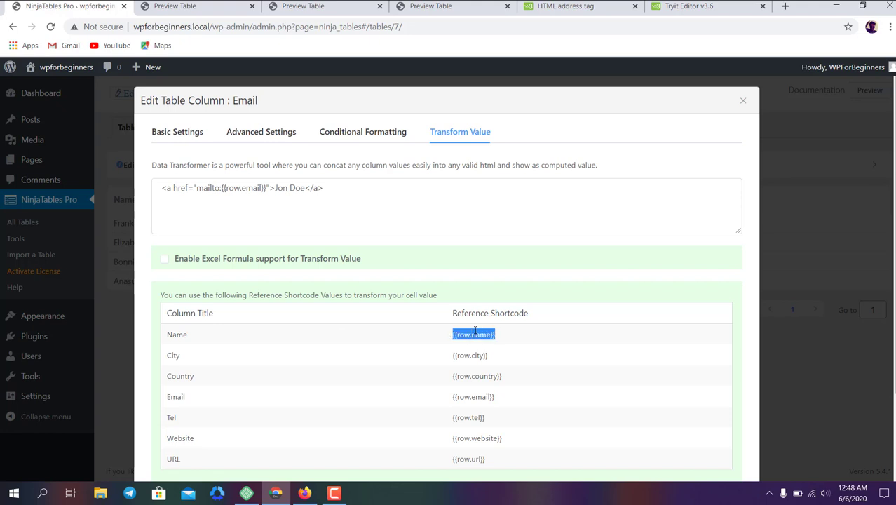
left_click(306, 186)
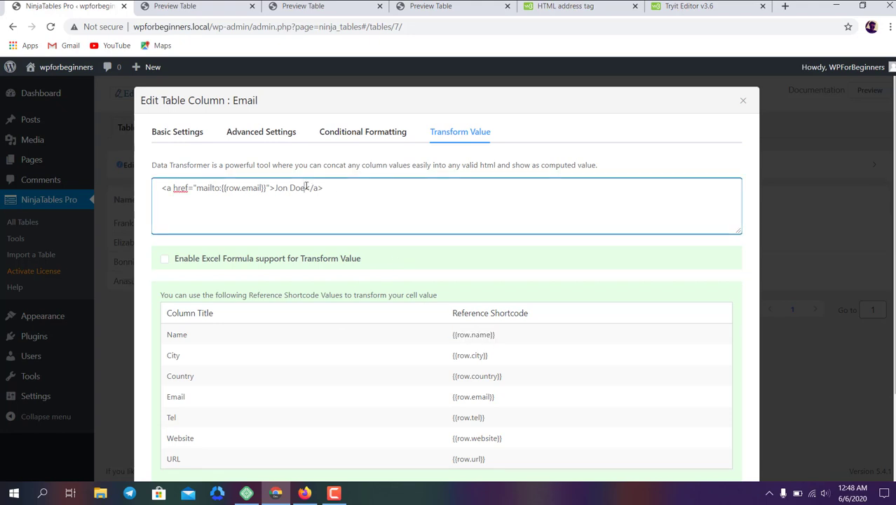
key("shift+Left")
key("shift+Left")
key("shift+Left")
key("shift+Left")
key("shift+Left")
key("shift+Left")
key("shift+Left")
key("ctrl+v")
key("BackSpace")
double_click(170, 336)
left_click(448, 194)
scroll(580, 332, "down", 2)
left_click(716, 422)
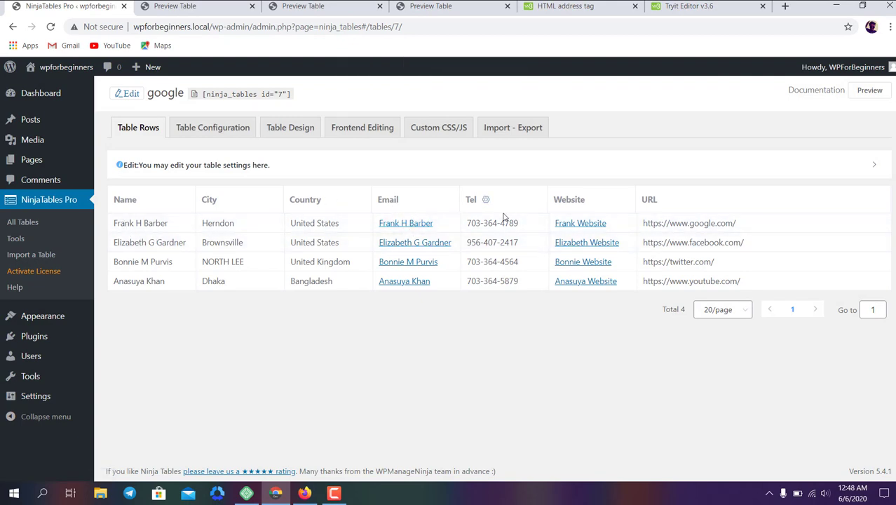
left_click(870, 91)
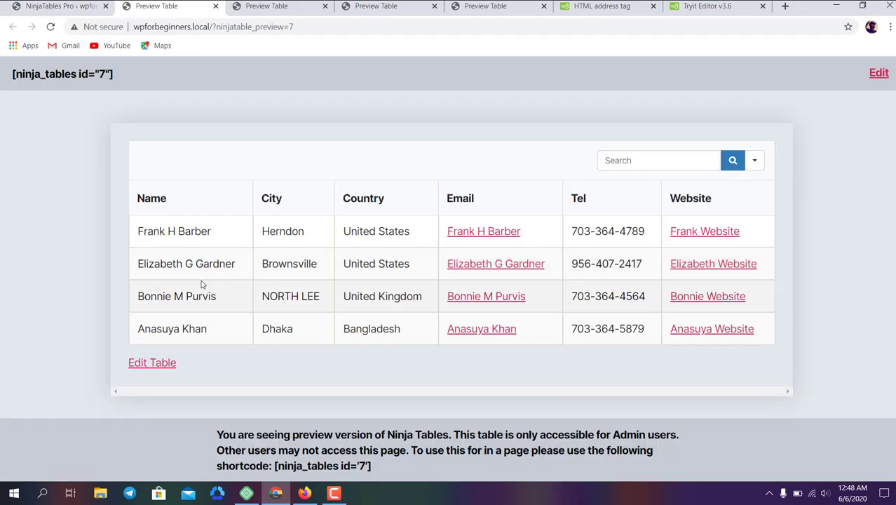
Step: Test the first row's Email link in the table preview and dismiss the app chooser
left_click(496, 239)
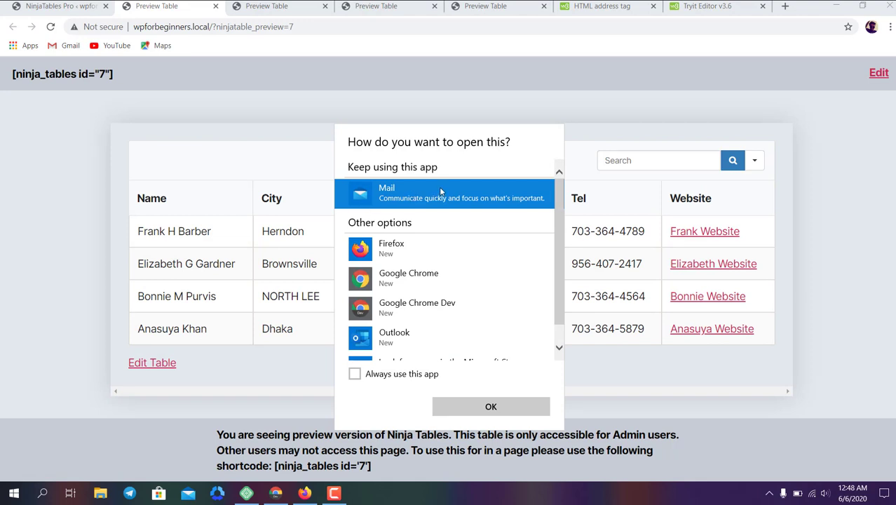
left_click(611, 189)
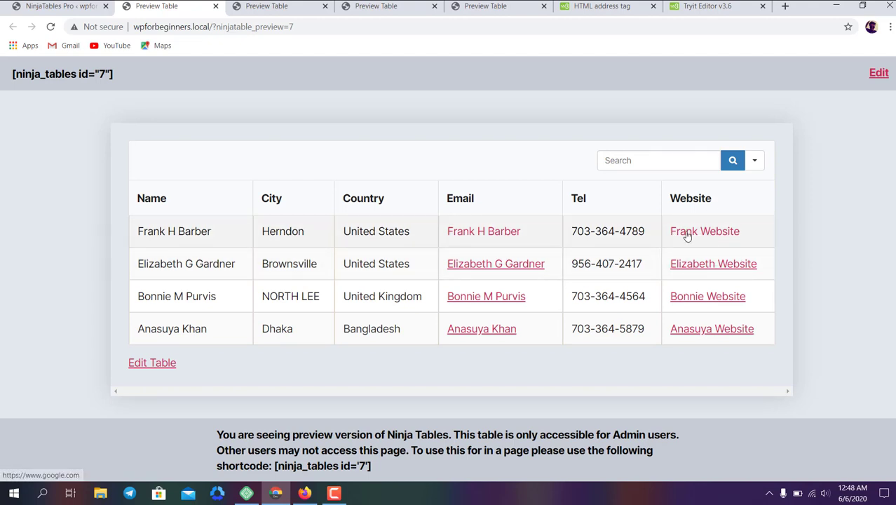
triple_click(601, 226)
left_click(601, 227)
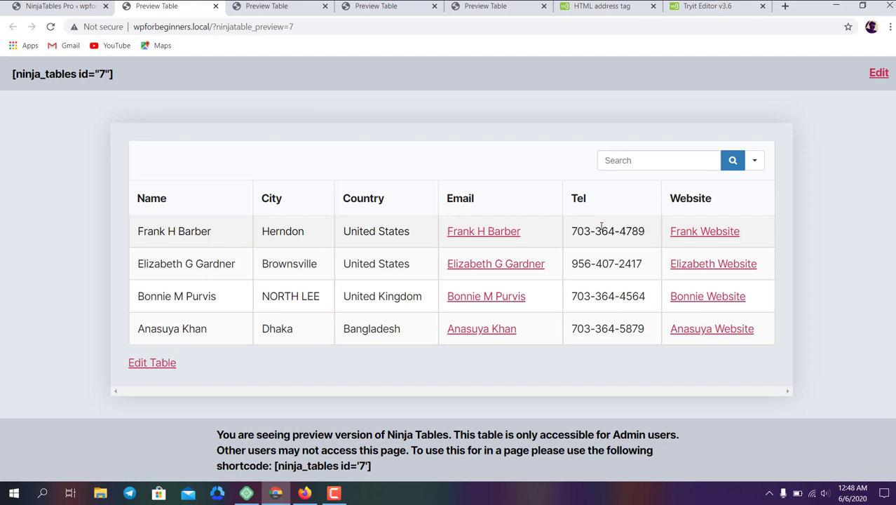
triple_click(604, 263)
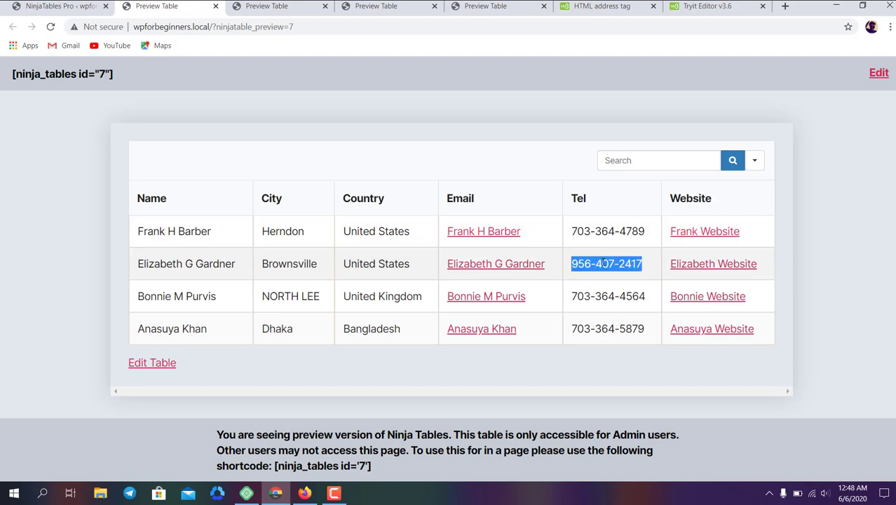
left_click(604, 264)
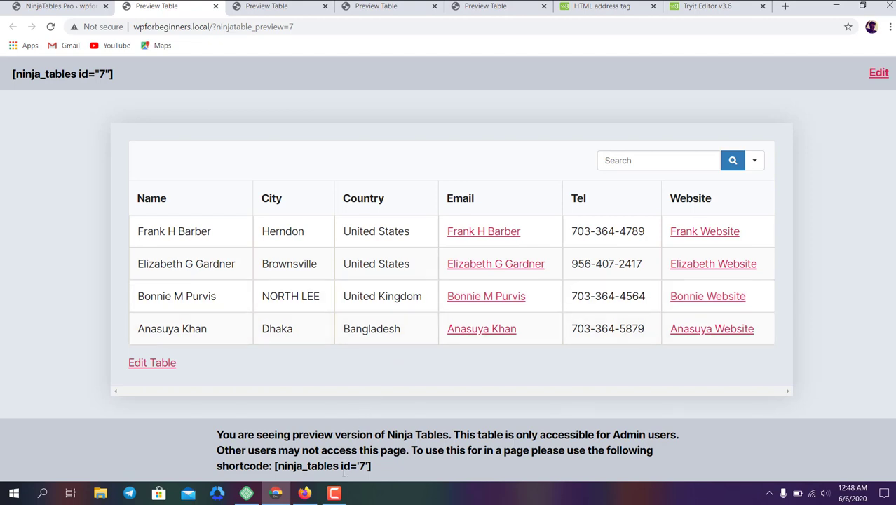
left_click(342, 495)
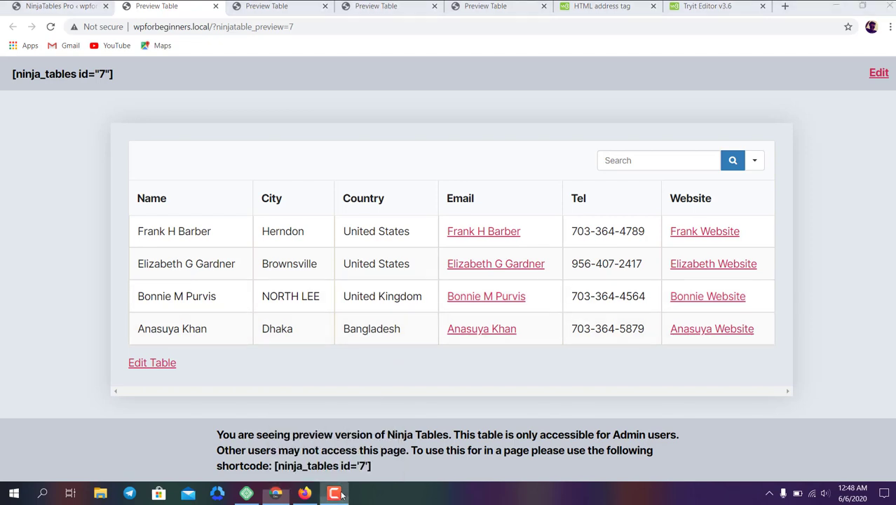